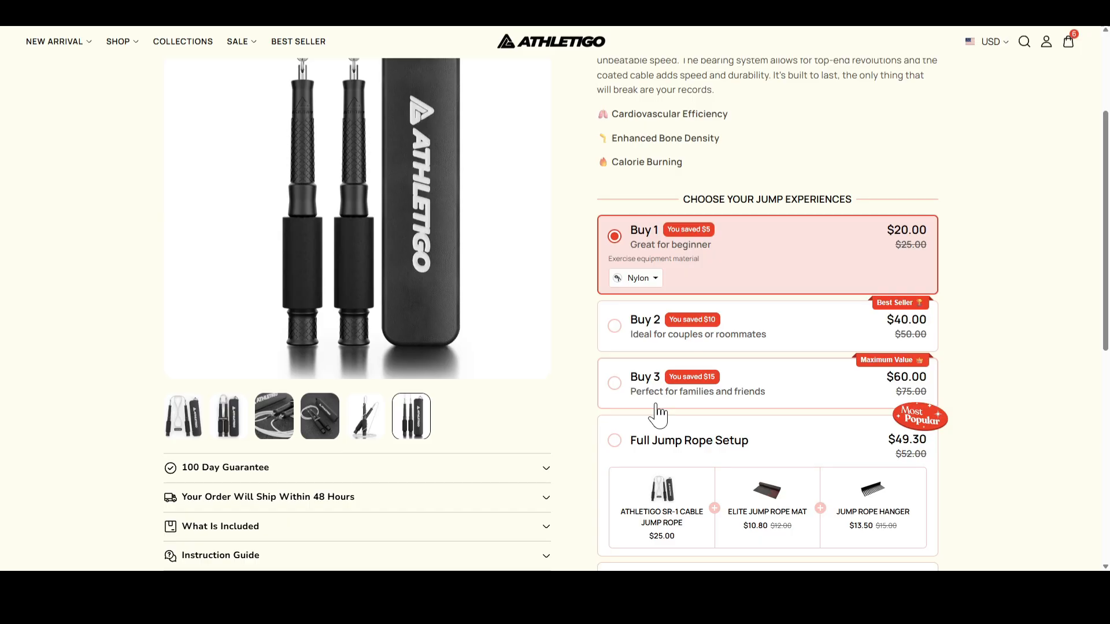
Step: Preview the Buy 2, Buy 3 and Full Jump Rope Setup offers on the jump rope product page by selecting each
scroll(761, 339, down, 2)
click(736, 214)
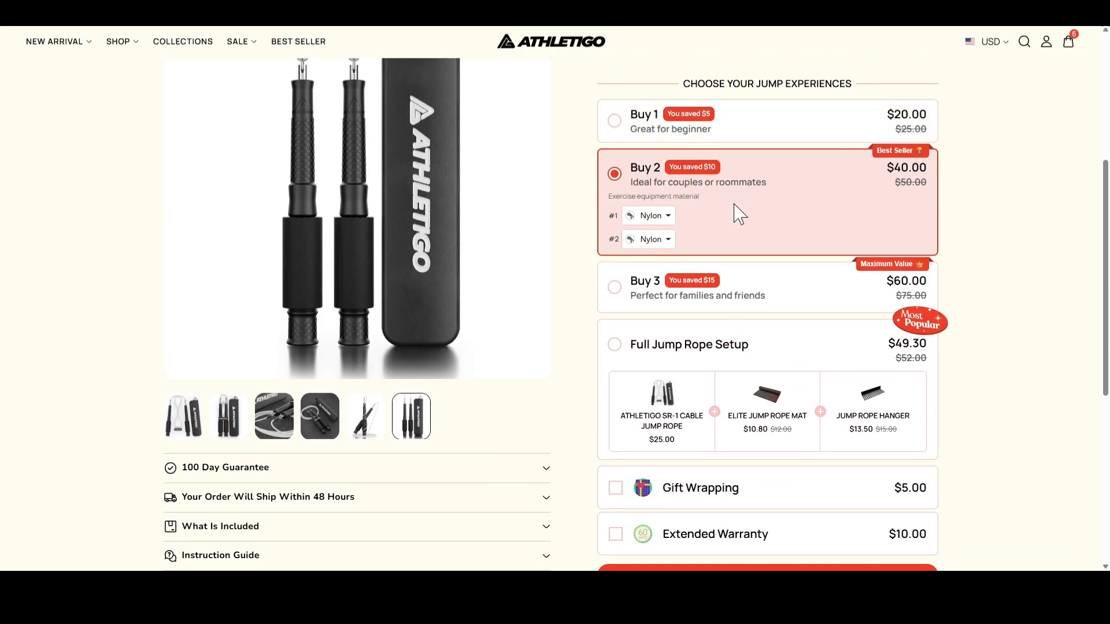
click(764, 299)
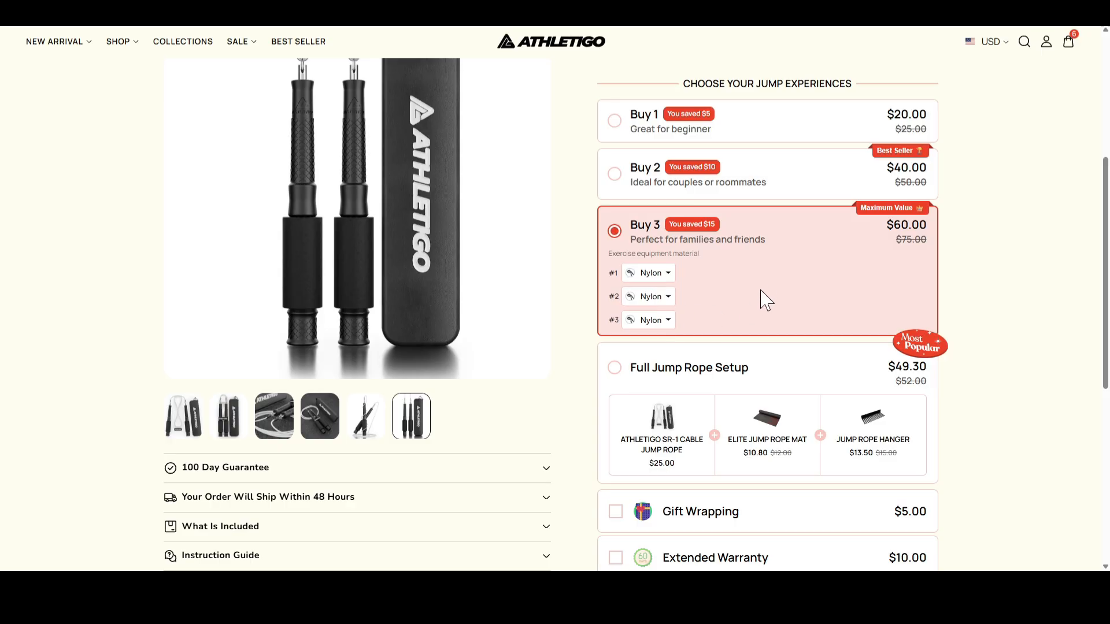
scroll(766, 302, down, 2)
click(694, 258)
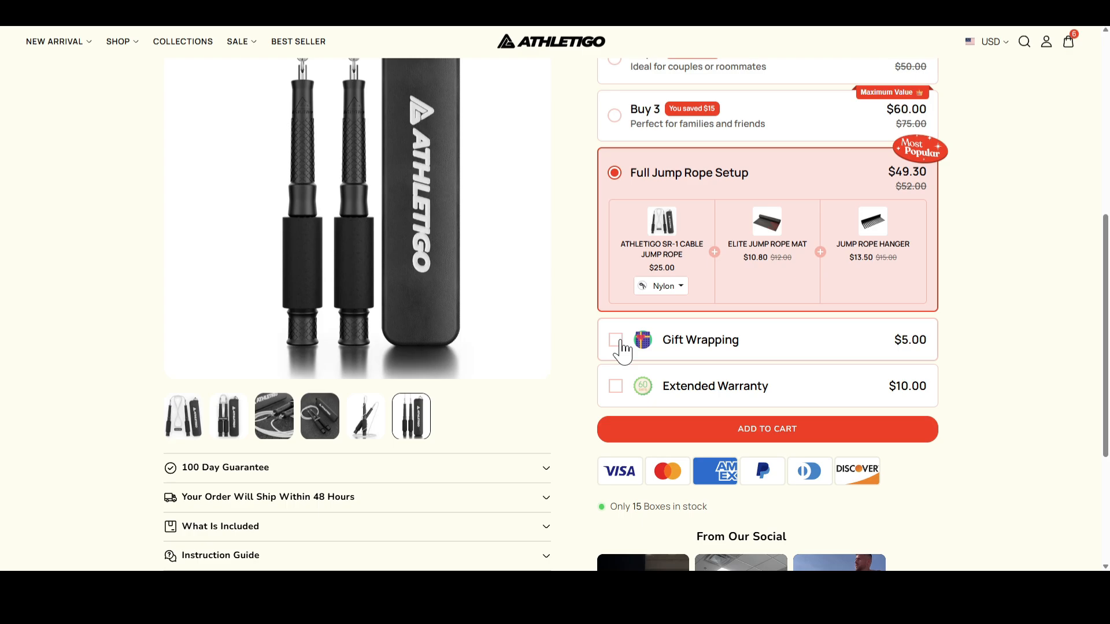
Step: Add the Gift Wrapping and Extended Warranty extras to the offer, and remove both again
click(617, 342)
click(615, 387)
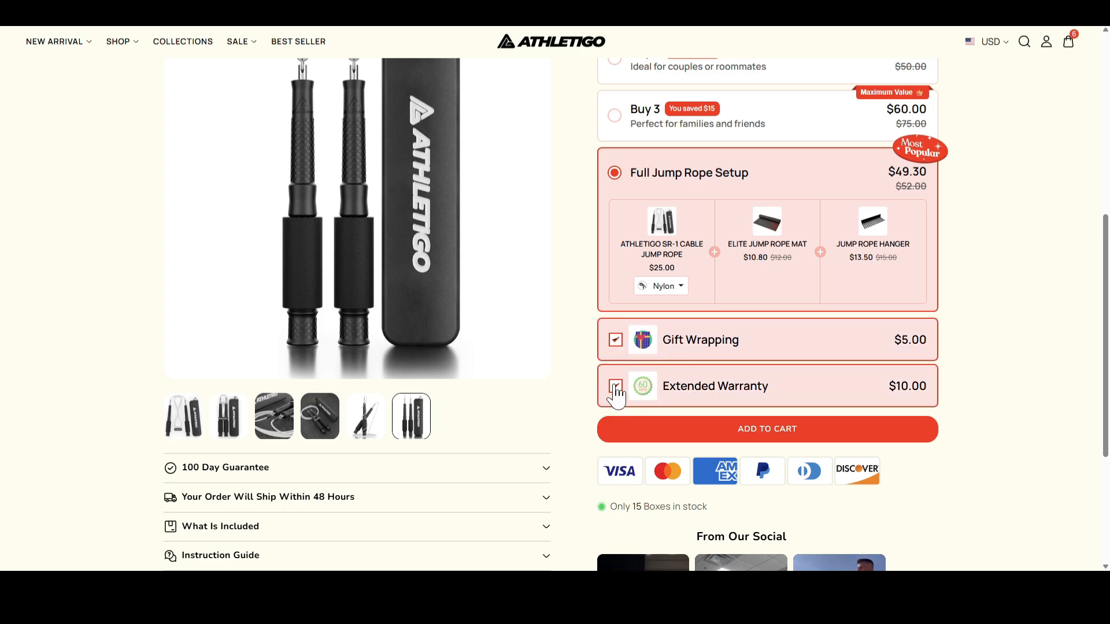
click(616, 388)
click(616, 341)
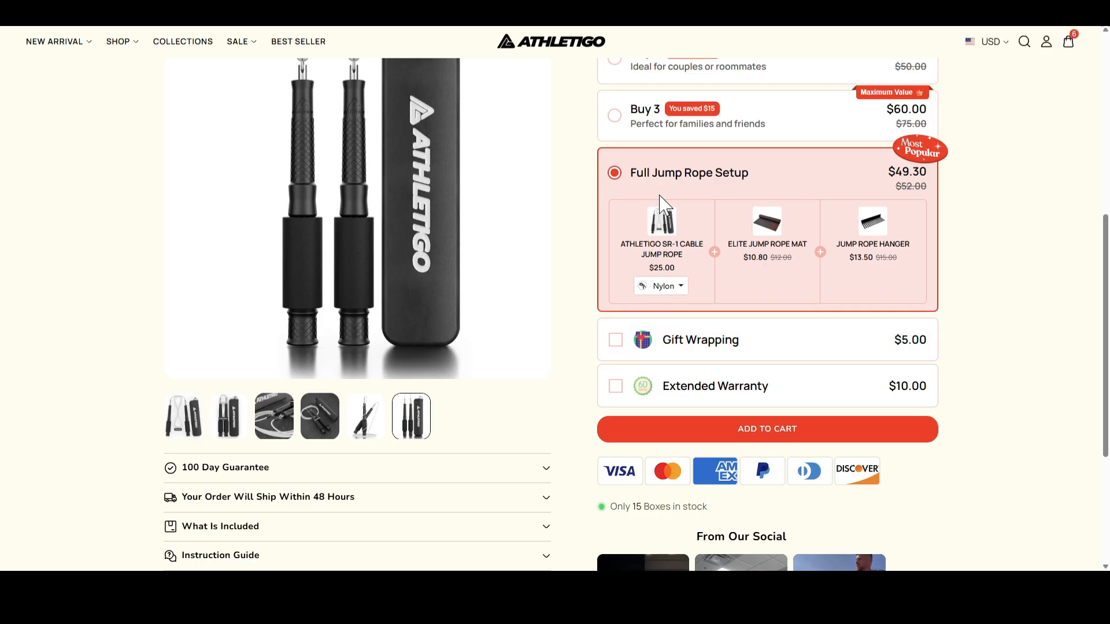
Step: Go back through the Buy 3 and Buy 2 offers to Buy 1 and view its exercise equipment material choices
click(617, 125)
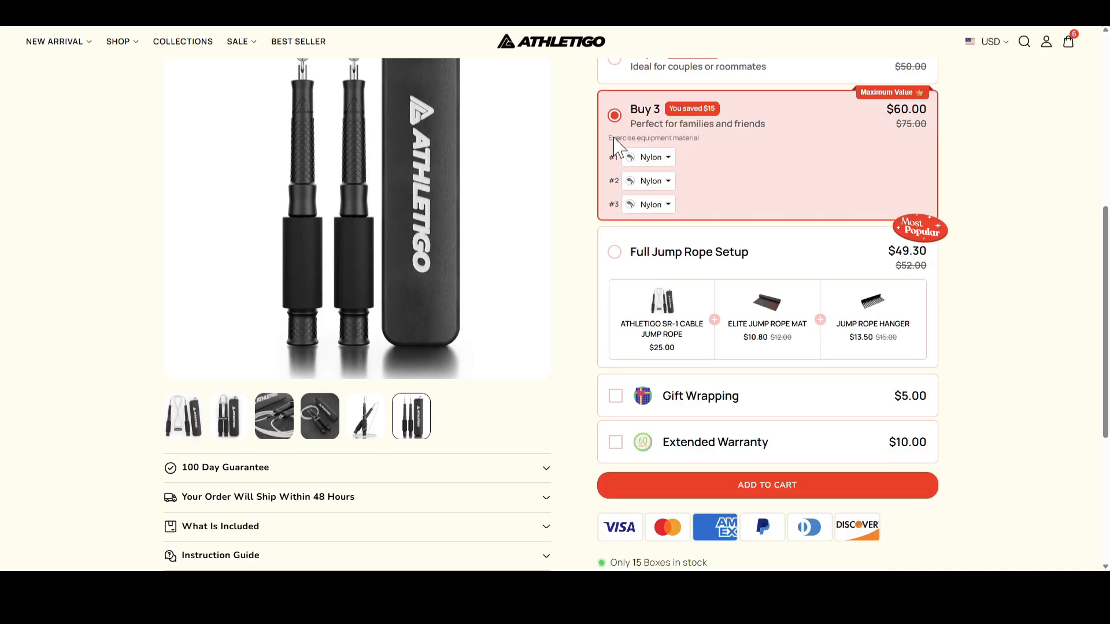
scroll(616, 156, up, 2)
click(614, 174)
click(615, 118)
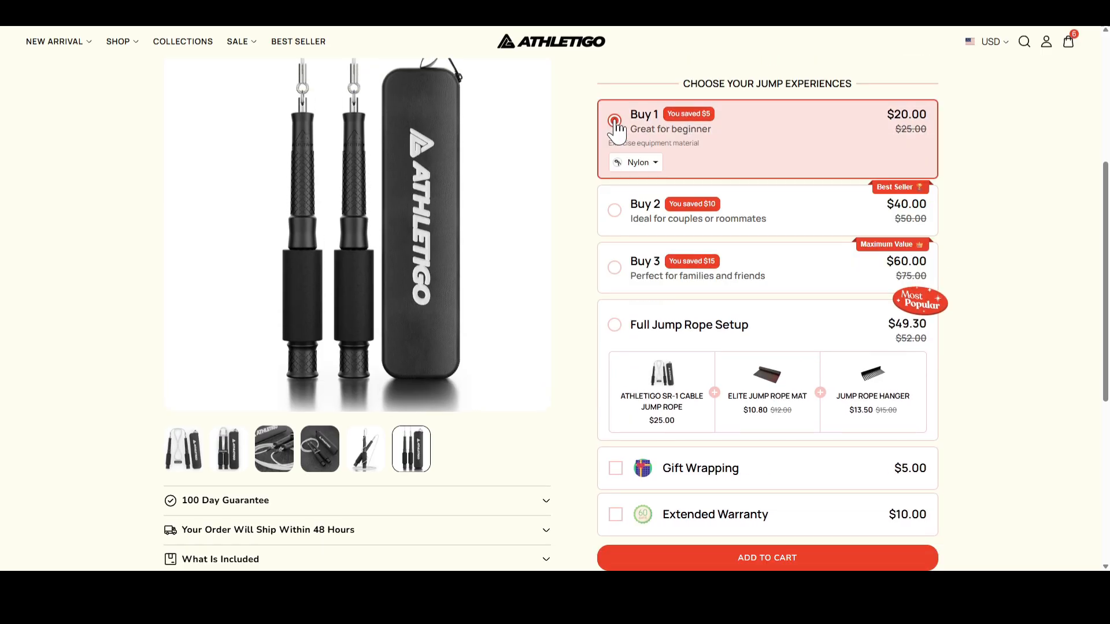
click(659, 167)
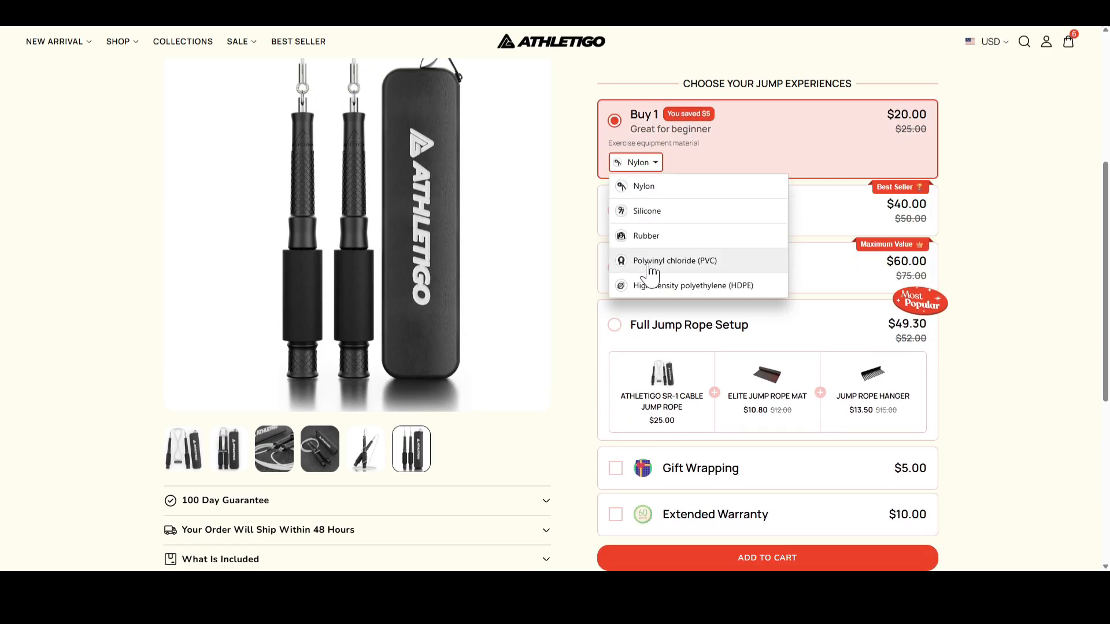
click(658, 166)
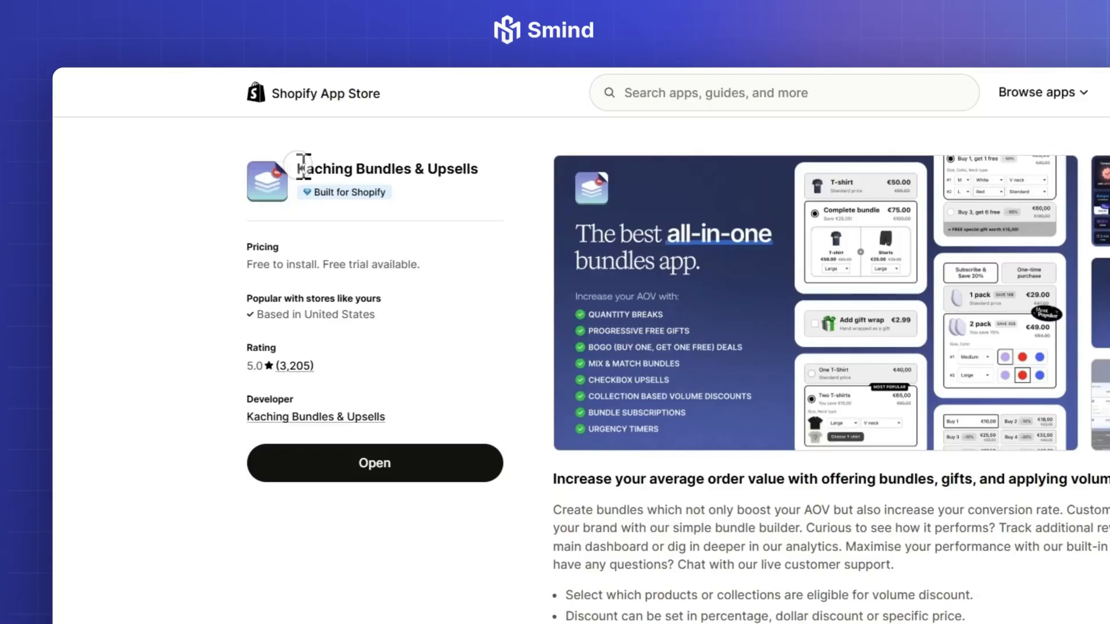
Step: Examine the Kaching Bundles & Upsells listing in the Shopify App Store, including its feature image and merchant reviews
drag(226, 138, 344, 139)
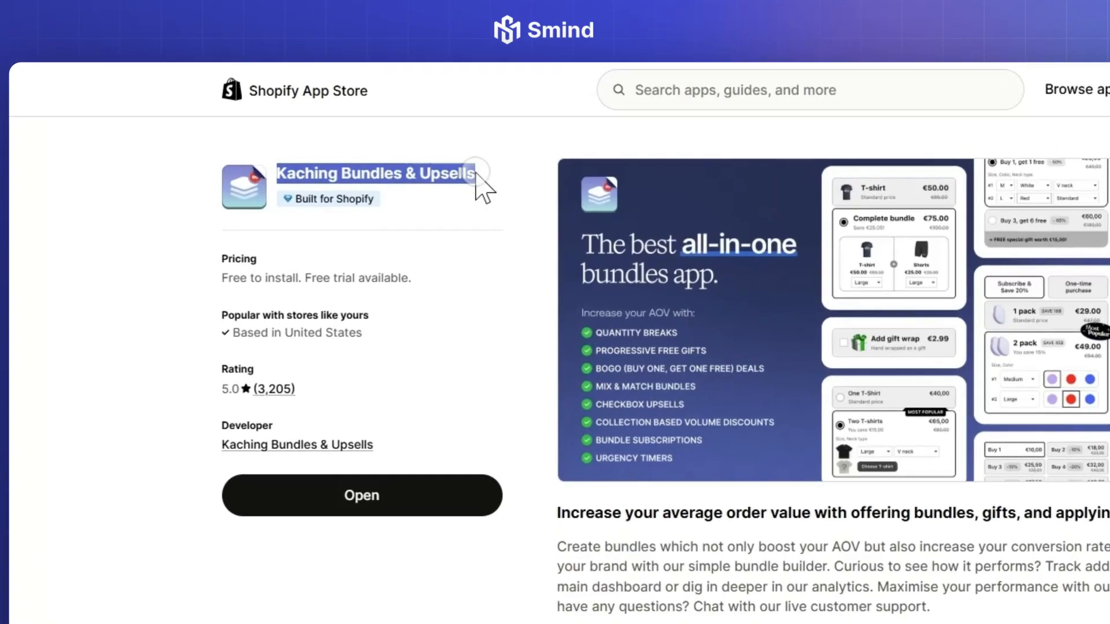
click(343, 139)
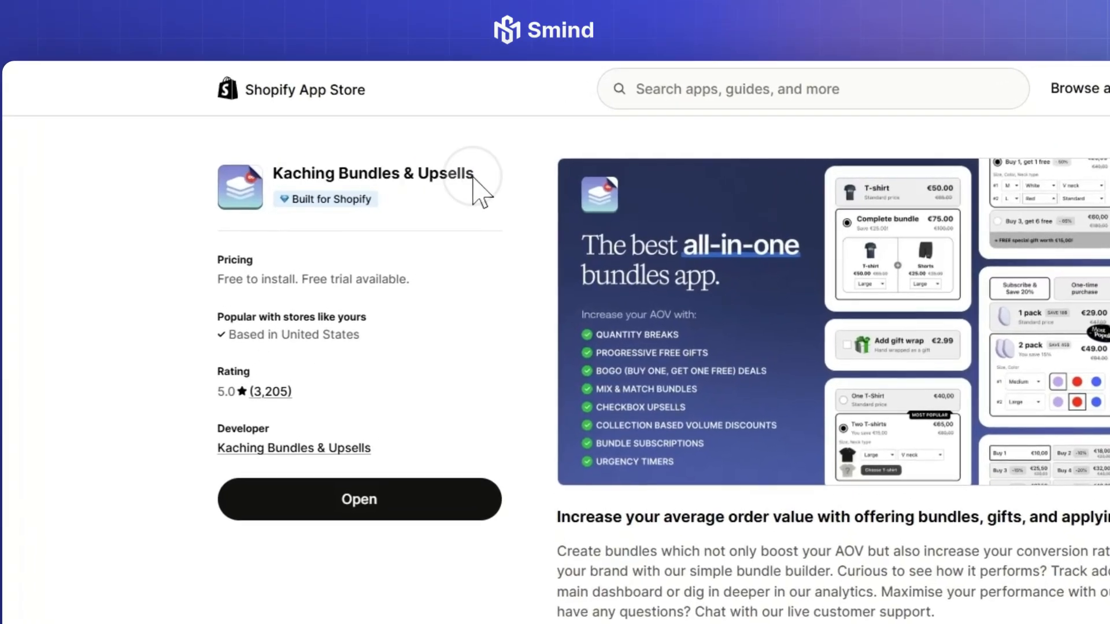
click(664, 314)
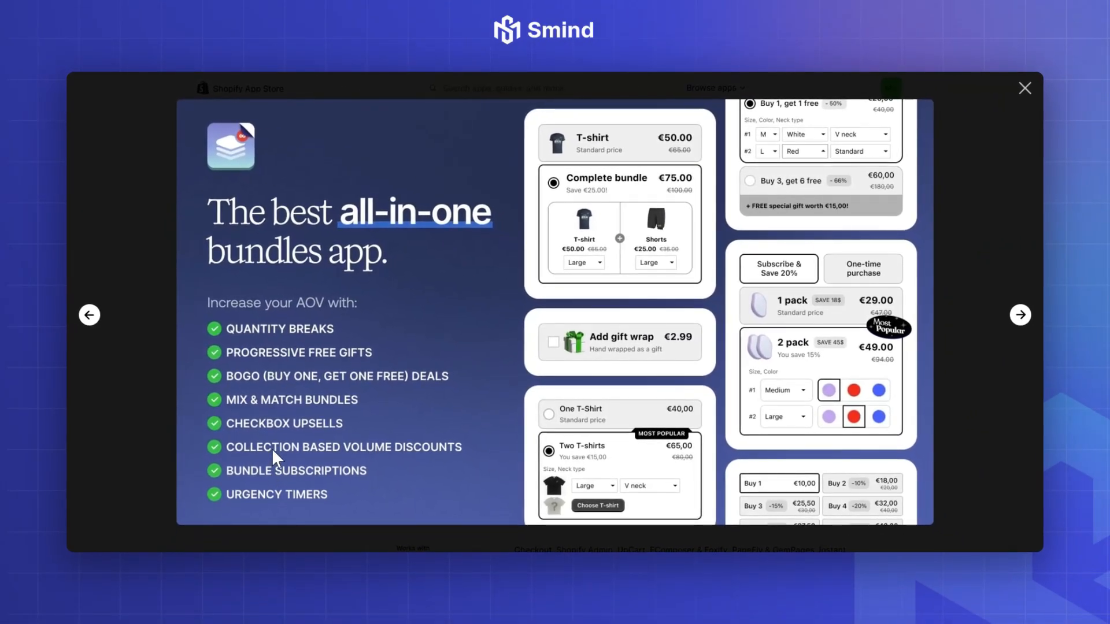
click(1024, 89)
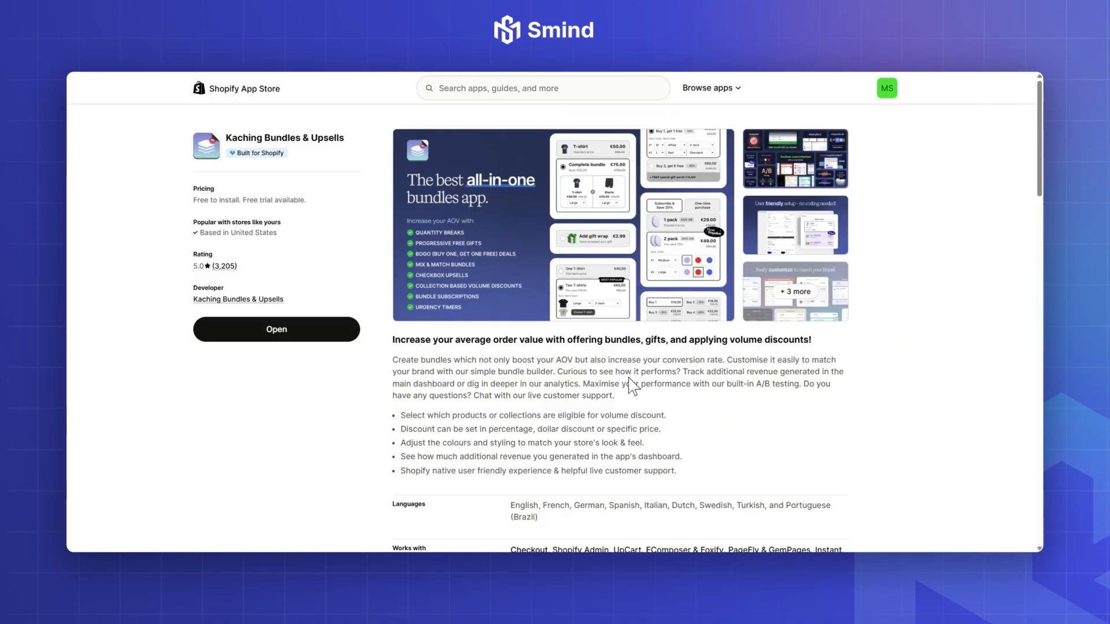
scroll(629, 381, down, 10)
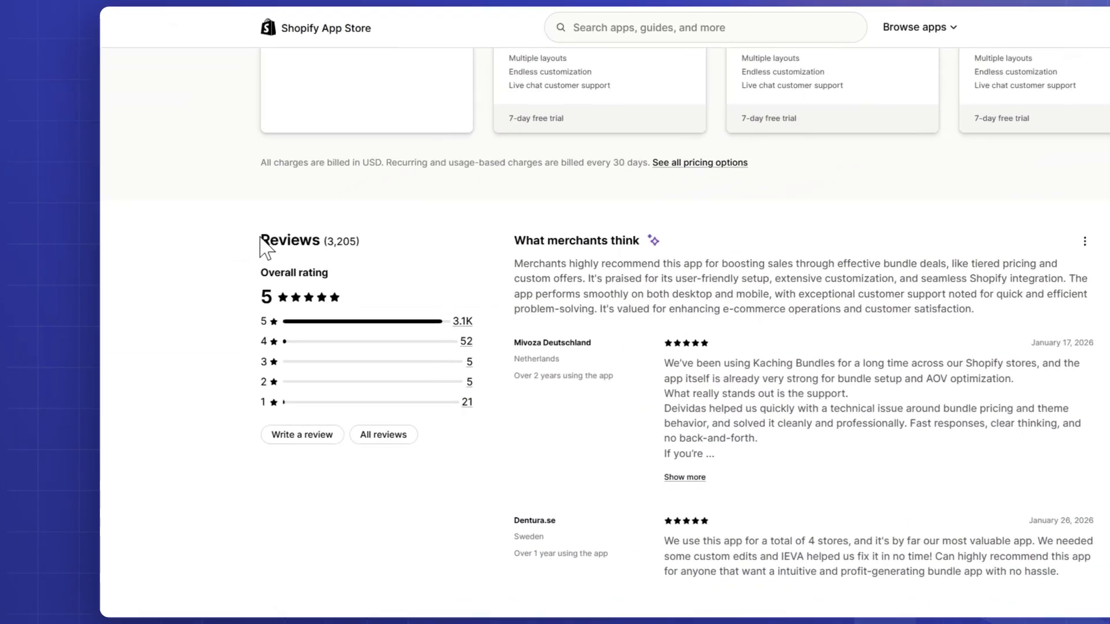
mouse_move(260, 238)
mouse_down()
mouse_move(336, 241)
mouse_move(269, 241)
mouse_up()
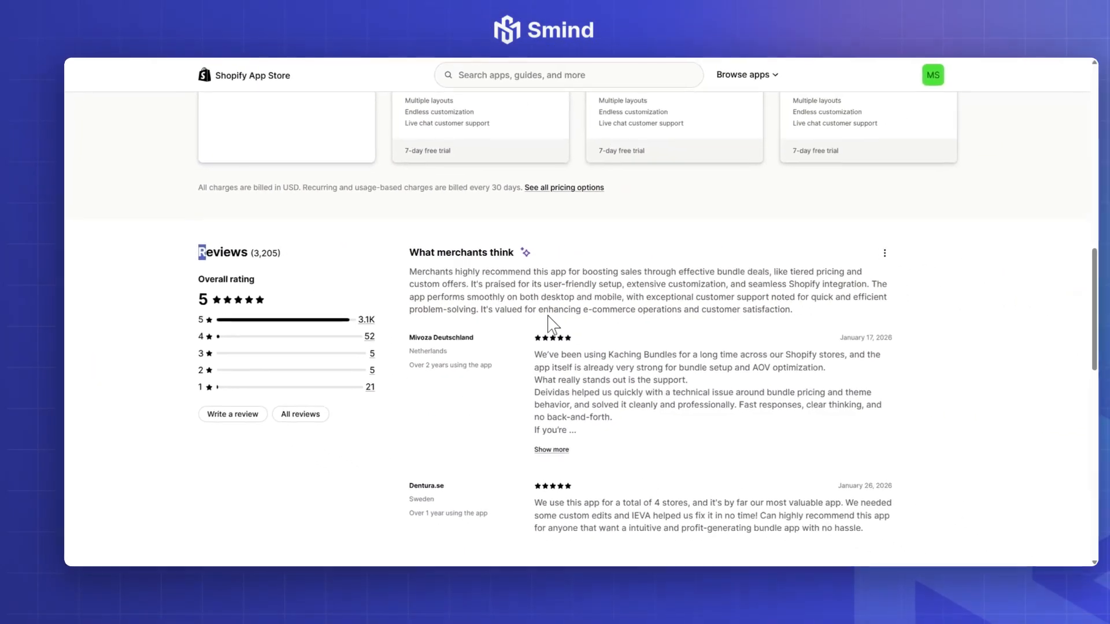
scroll(548, 322, up, 10)
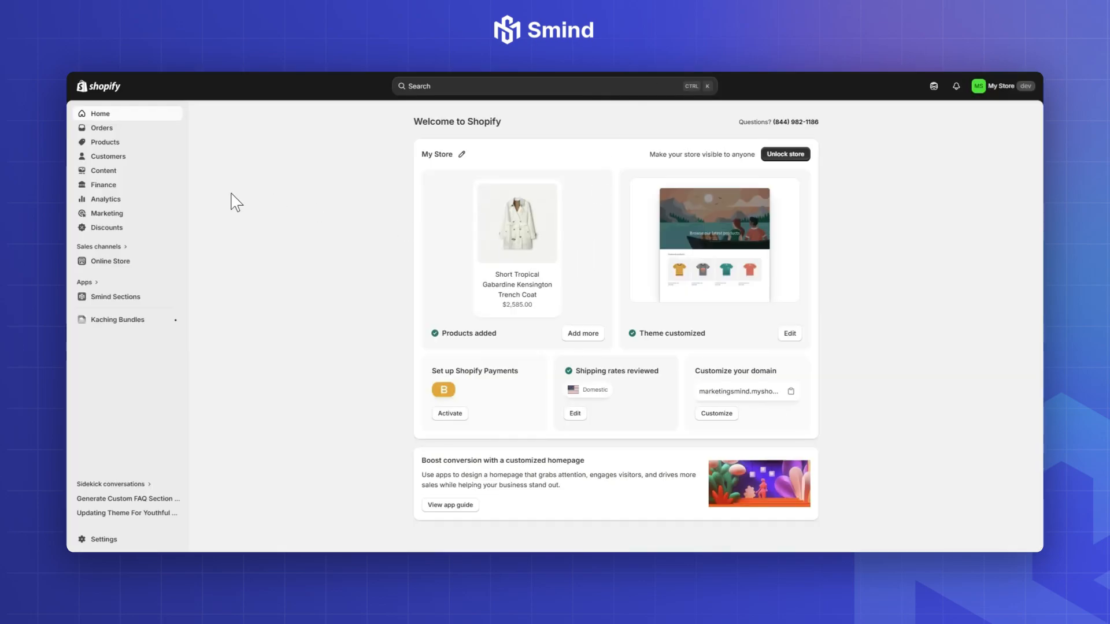
Step: Open Kaching Bundles in the Shopify admin and create a bundle deal of type "Quantity breaks for the same product"
click(123, 324)
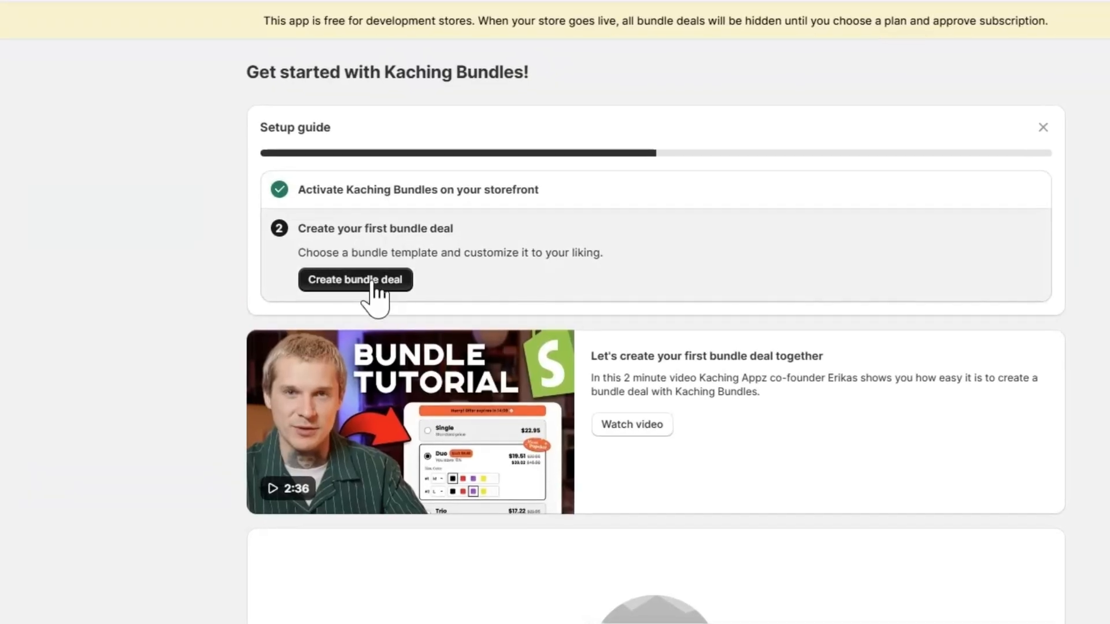
click(417, 289)
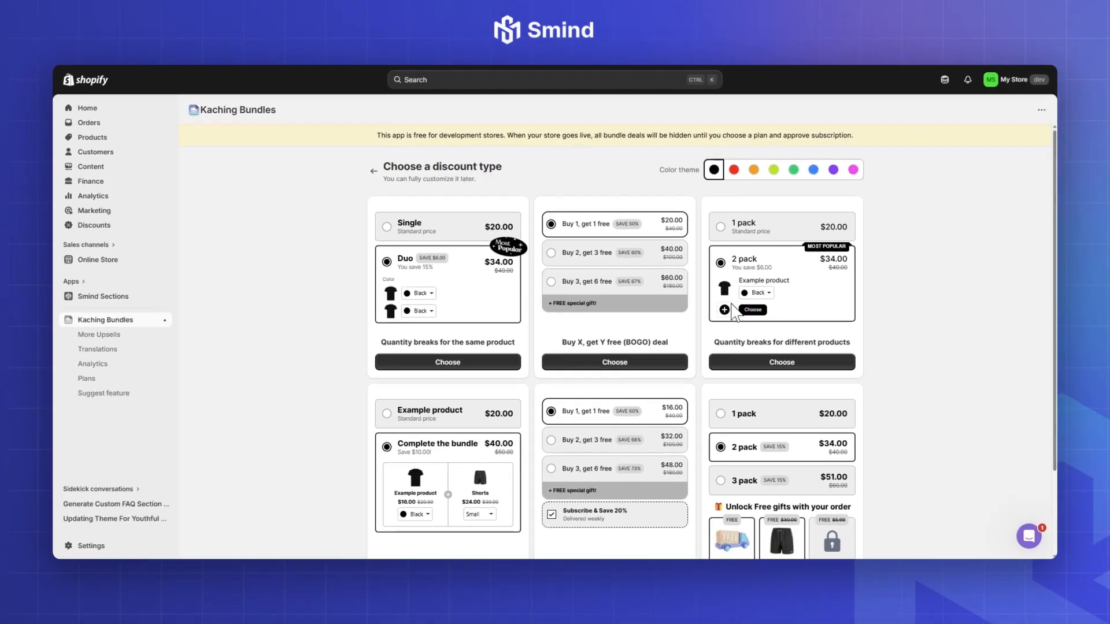
scroll(624, 379, down, 3)
scroll(625, 376, up, 3)
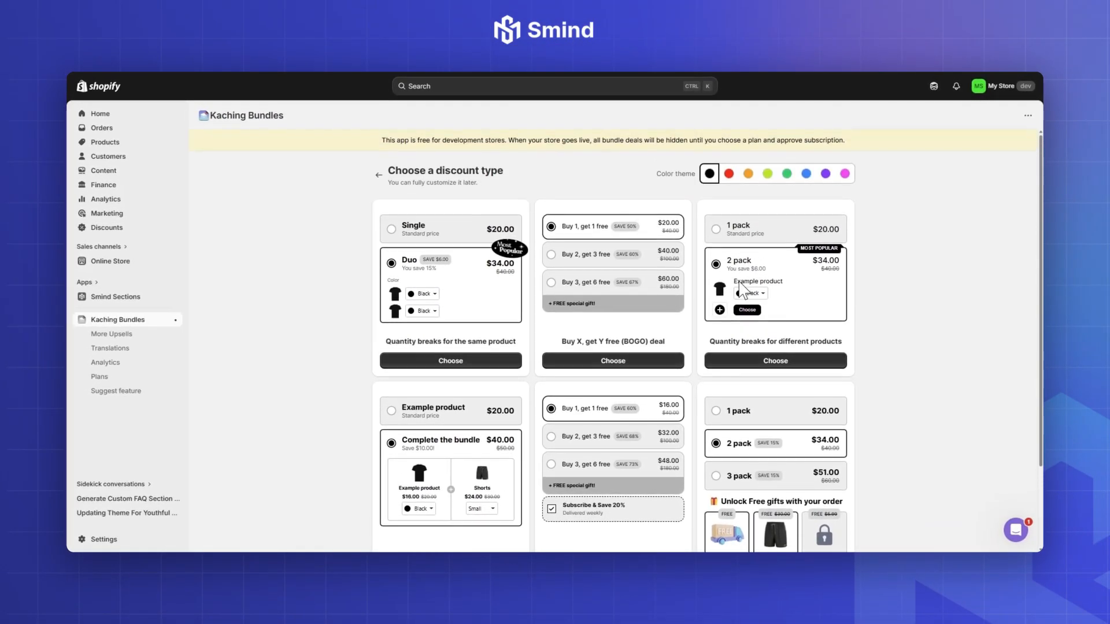
click(461, 363)
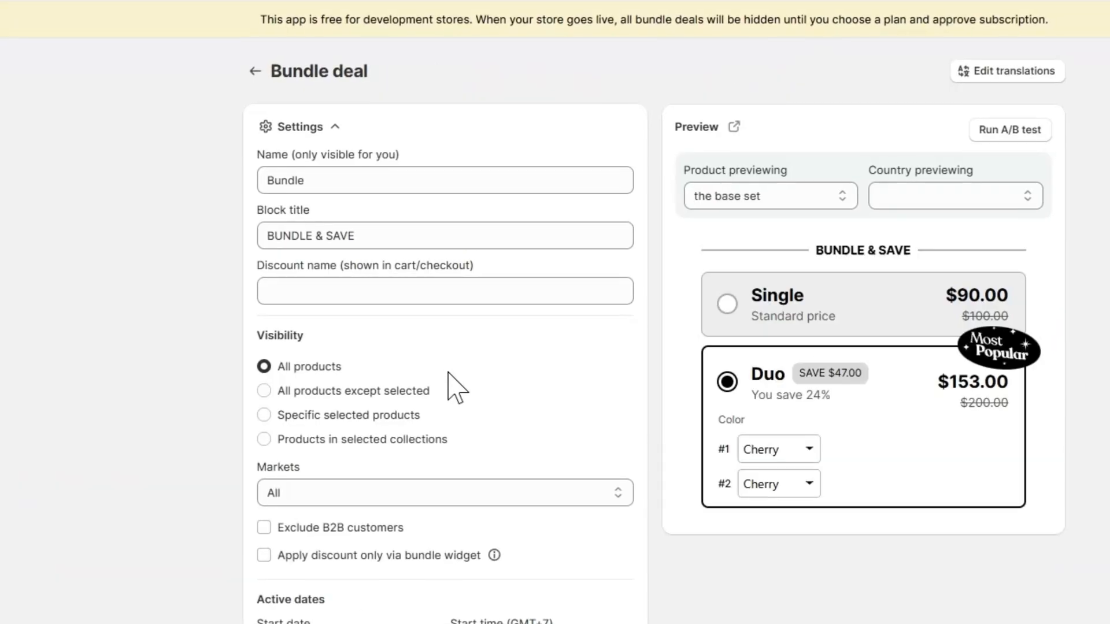
Step: Set the bundle deal's internal name to "Bundle 2"
drag(313, 181, 254, 182)
click(324, 181)
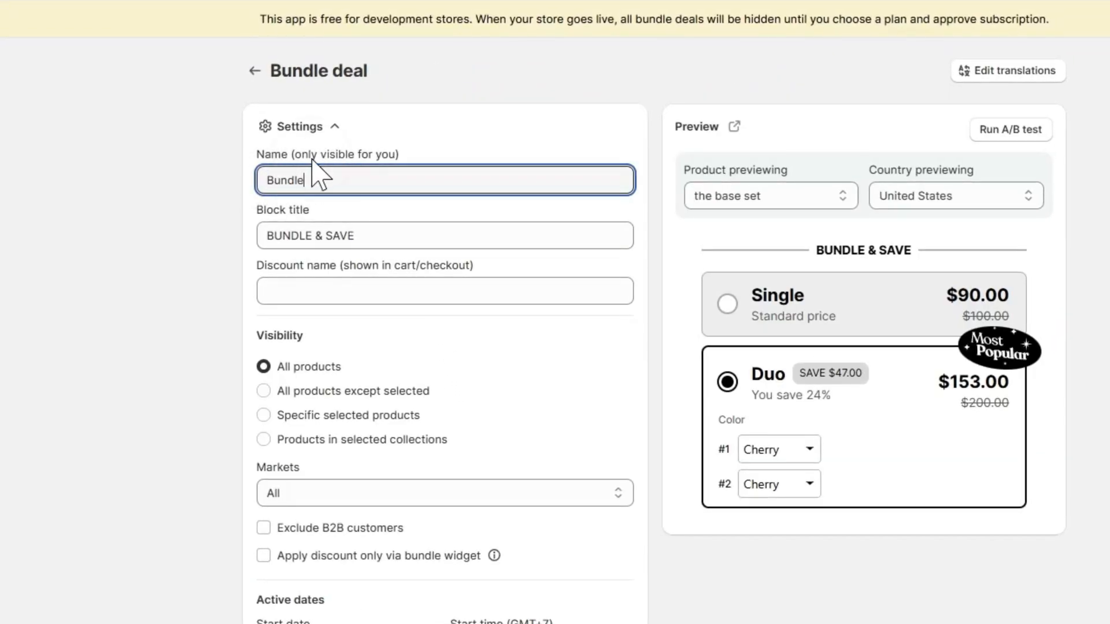
click(331, 187)
text(2)
Step: Change the block title to "CHOOSE YOUR JUMP EXPERIENCE"
triple_click(372, 236)
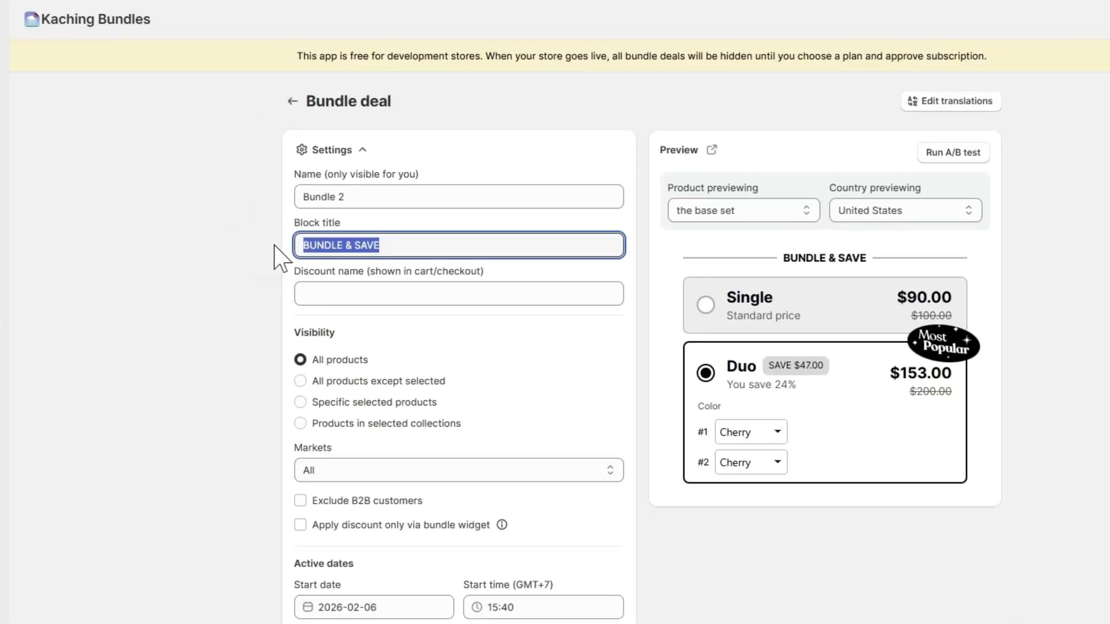
text(CHOOSE YOU)
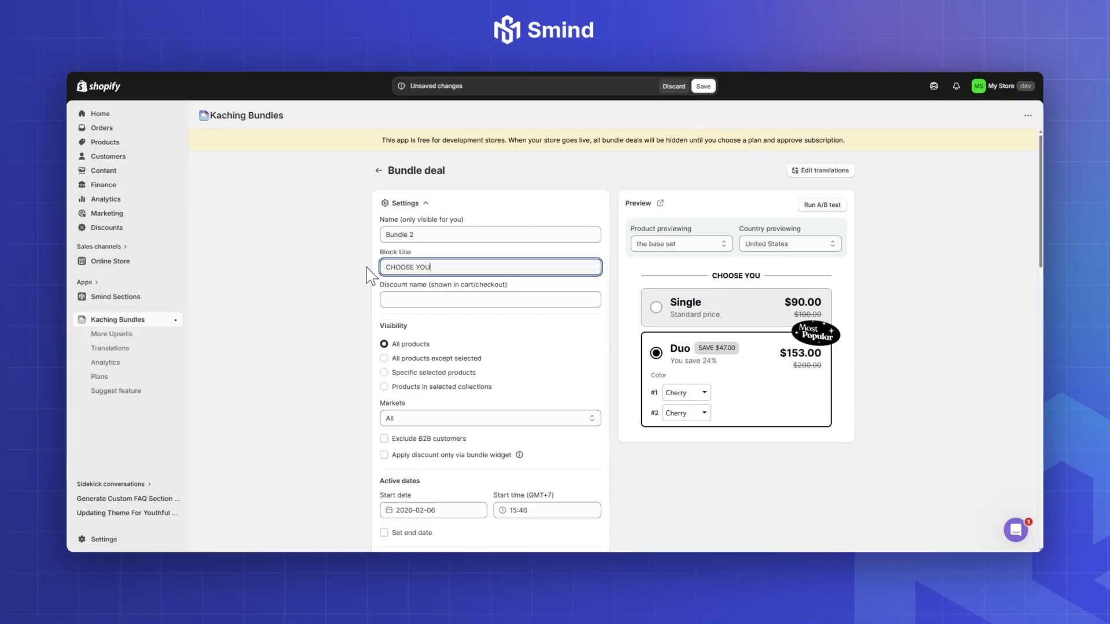
text(R JUMP EX)
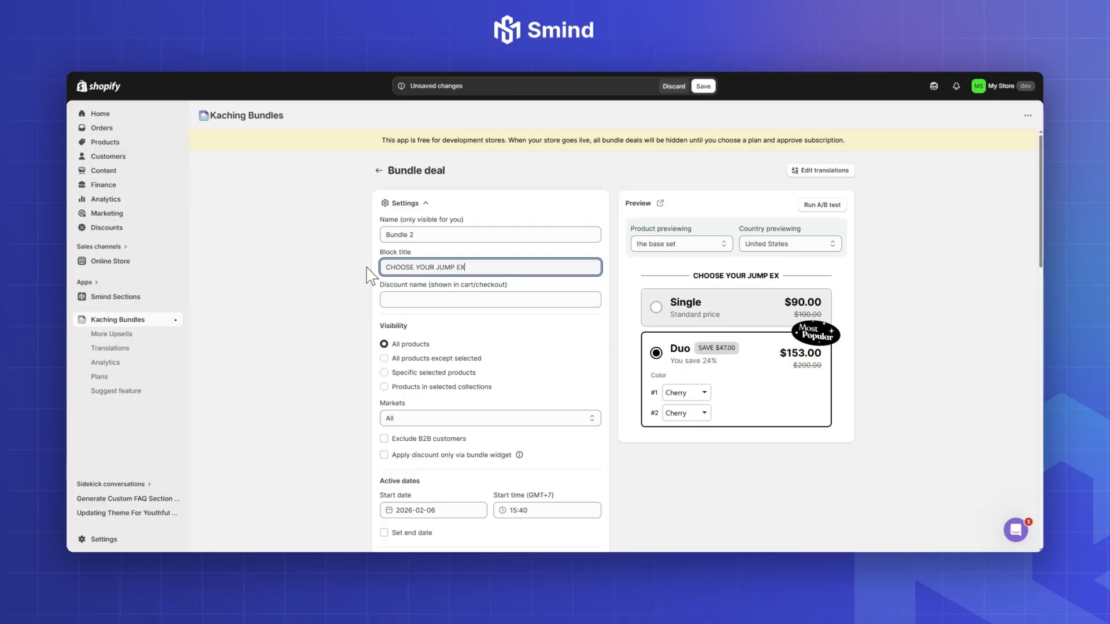
text(PERIENCE)
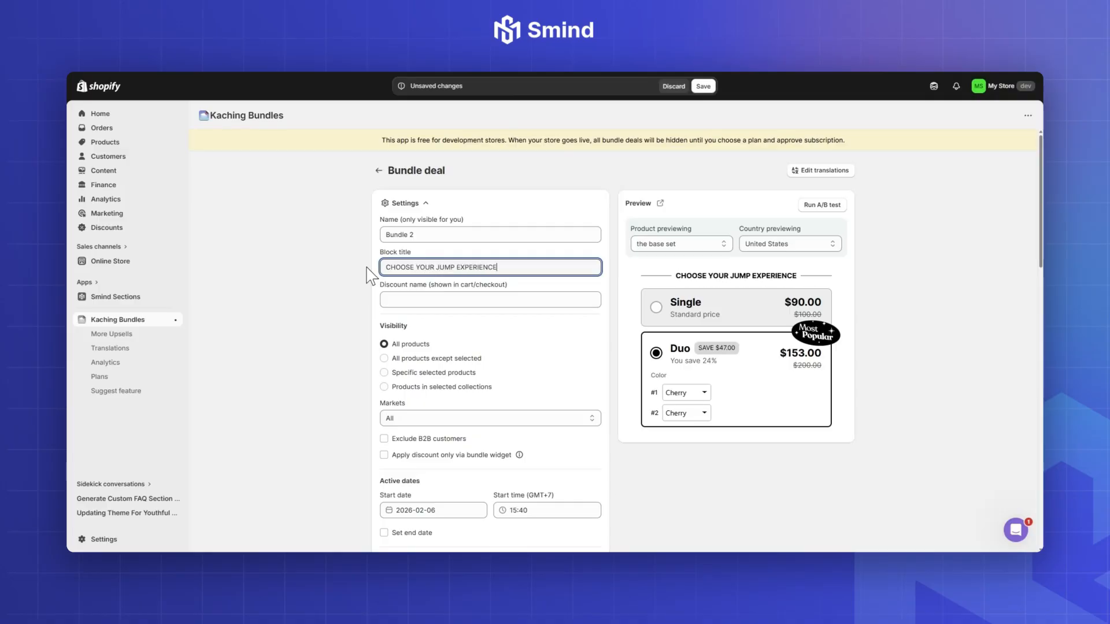
drag(706, 272, 721, 272)
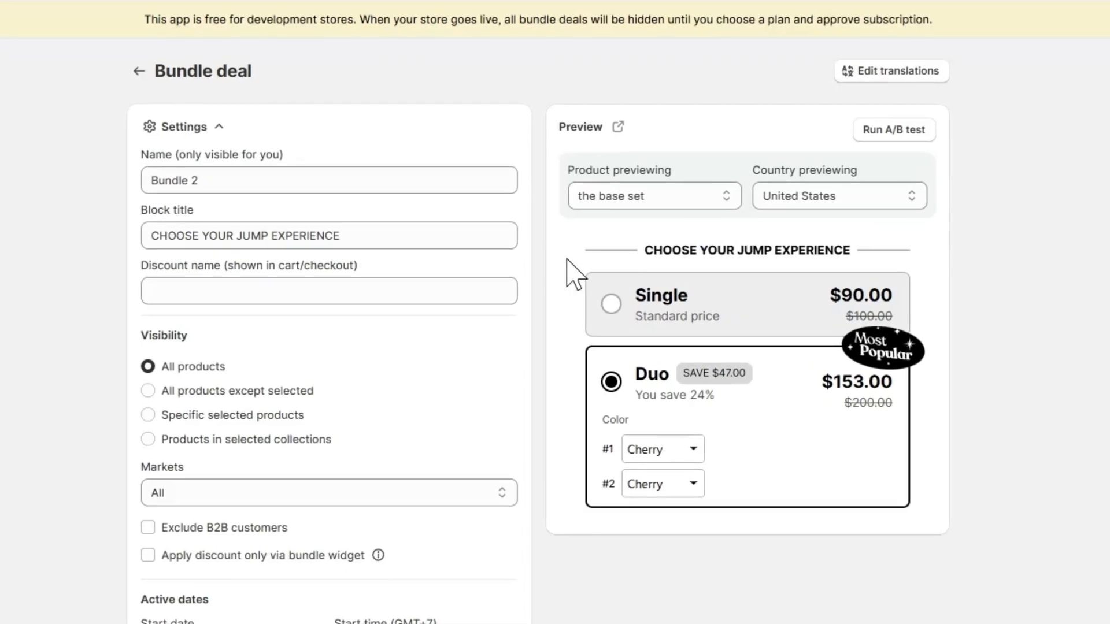
Step: Limit the deal's visibility to specific products, searching "ath" and selecting ATHLETIGO SR-1 CABLE JUMP ROPE
drag(202, 333, 224, 335)
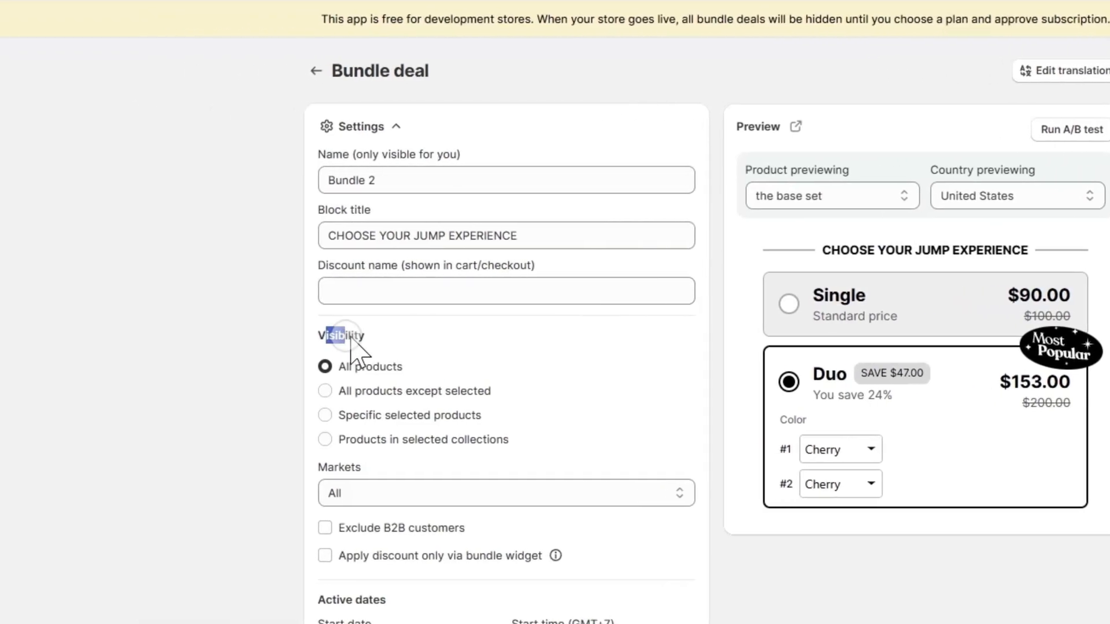
click(401, 417)
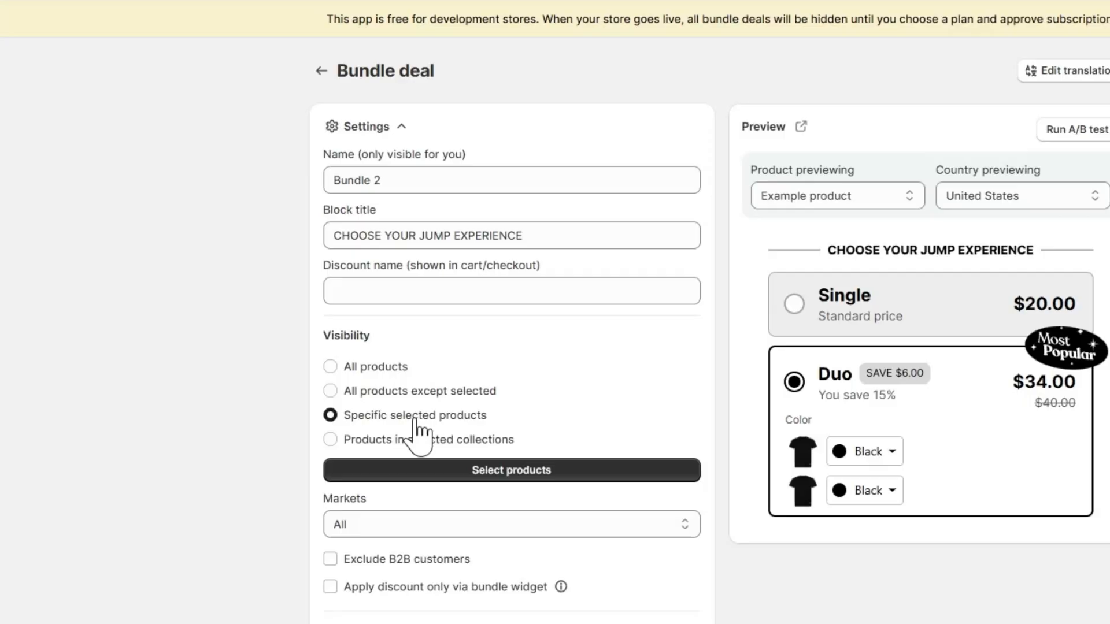
click(480, 470)
text(ath)
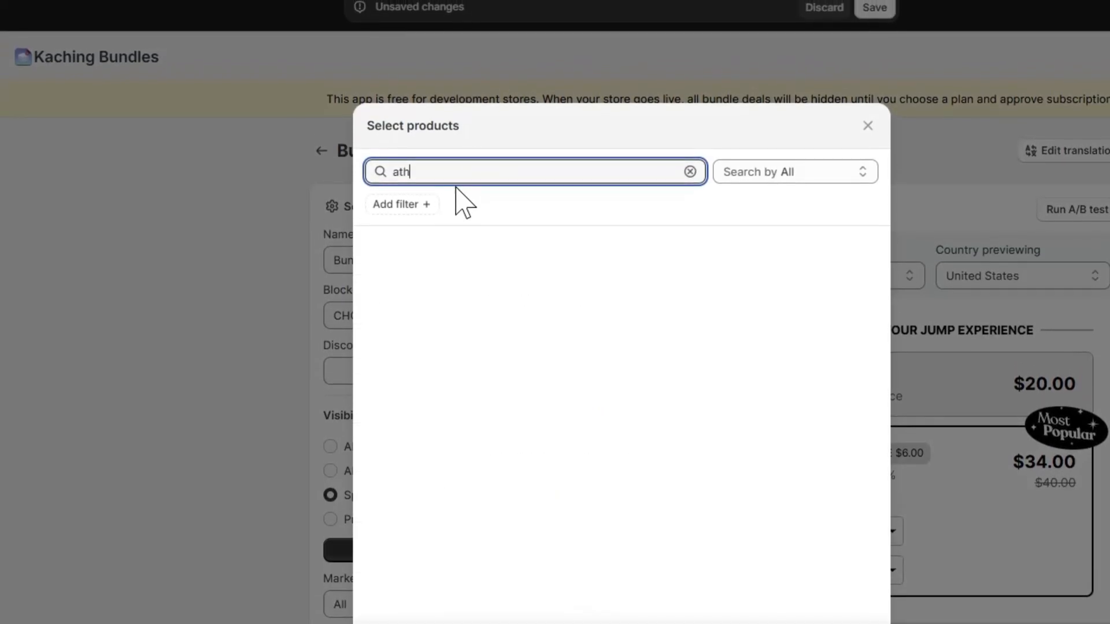
click(523, 263)
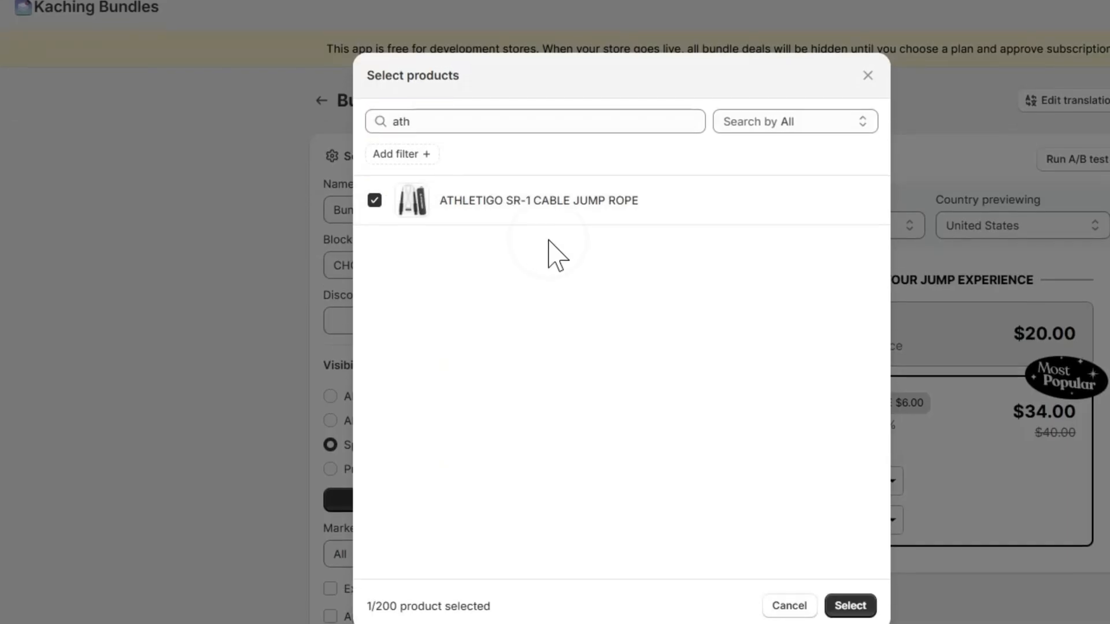
click(851, 487)
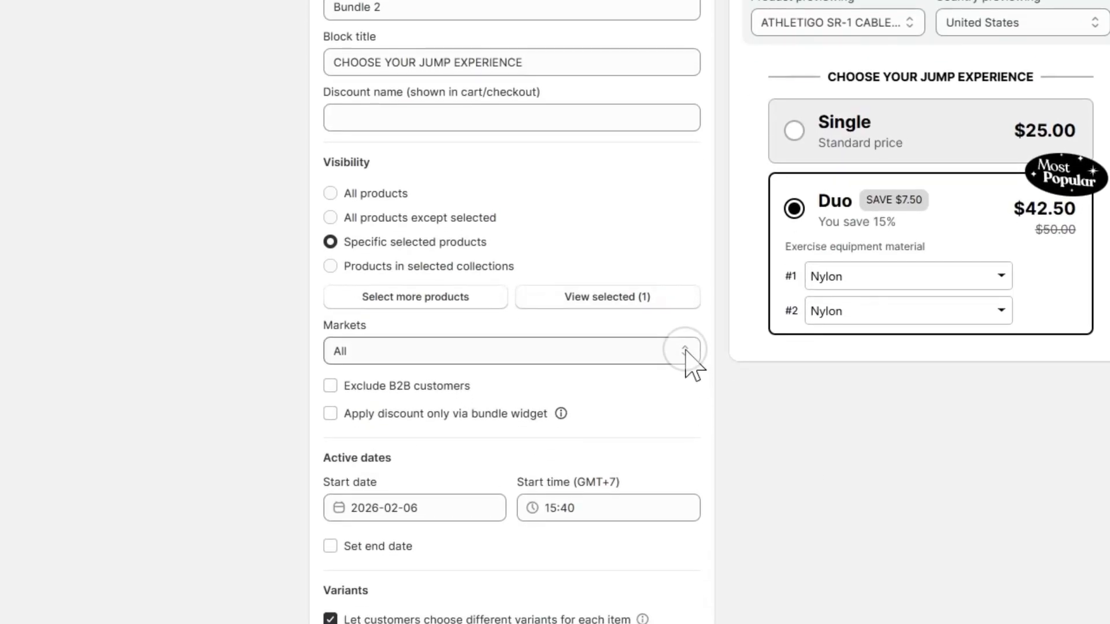
Step: Review the deal's available markets, active dates and variant settings
click(684, 443)
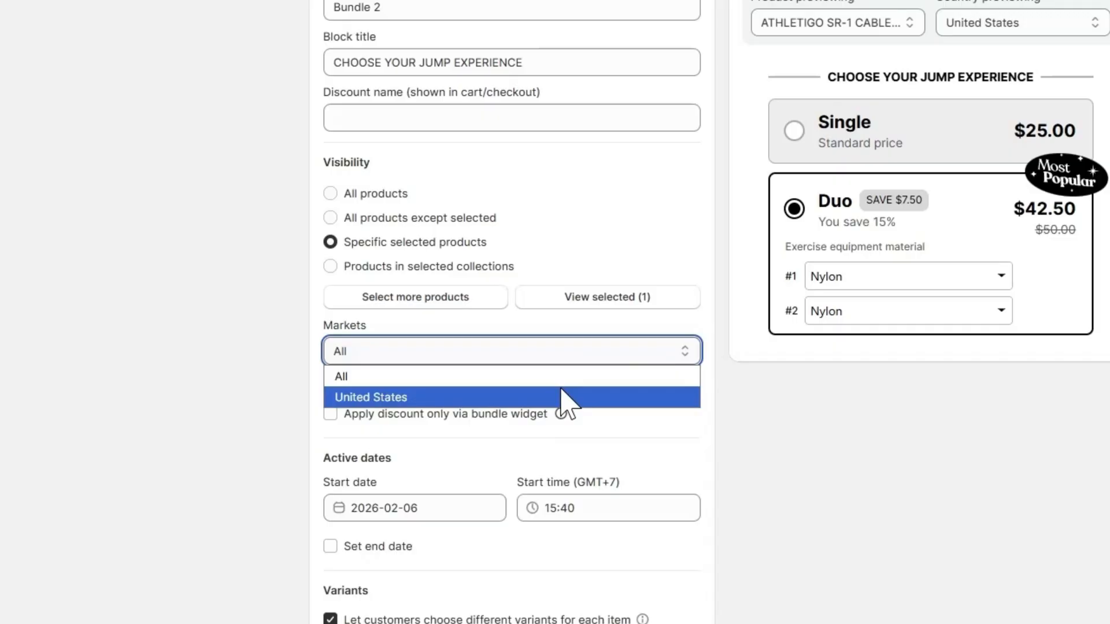
click(768, 417)
scroll(768, 416, down, 3)
scroll(616, 379, down, 1)
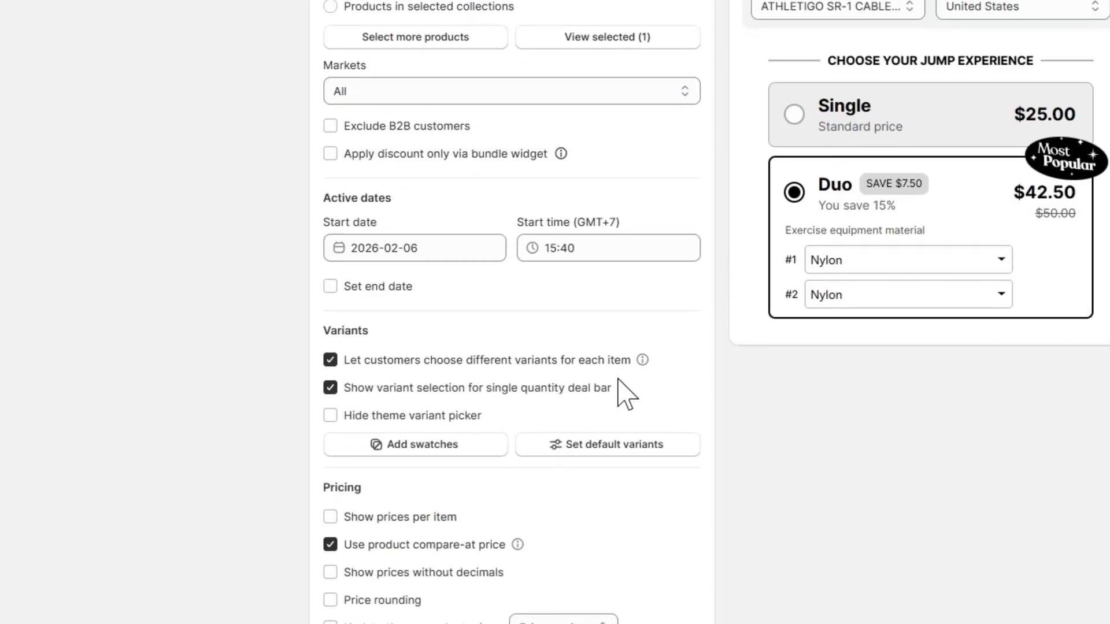
drag(337, 198, 382, 196)
click(379, 197)
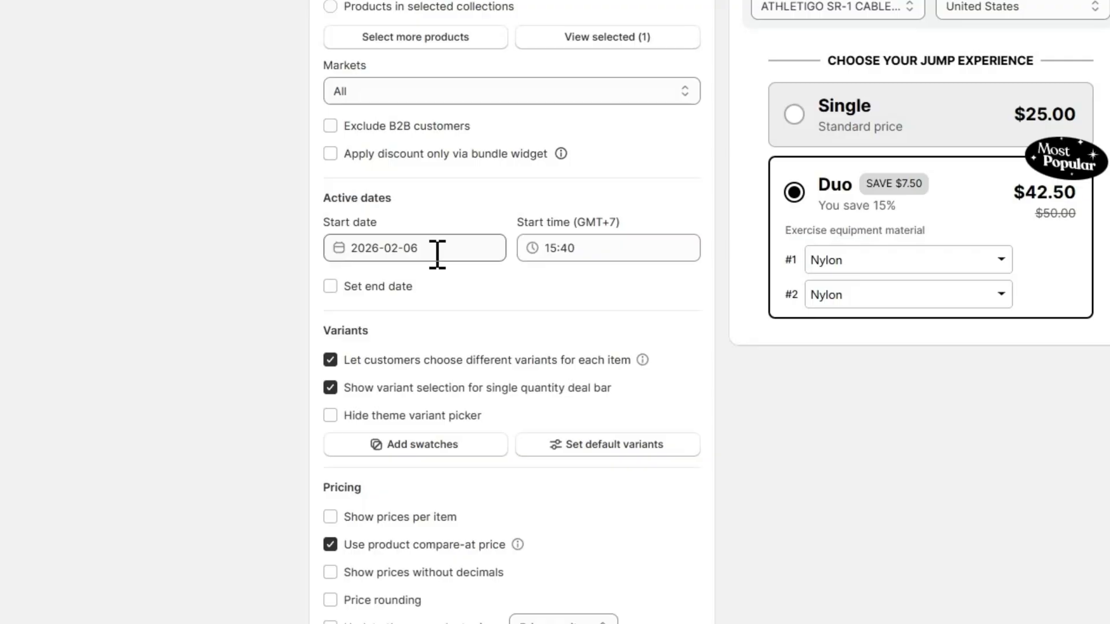
scroll(438, 254, down, 3)
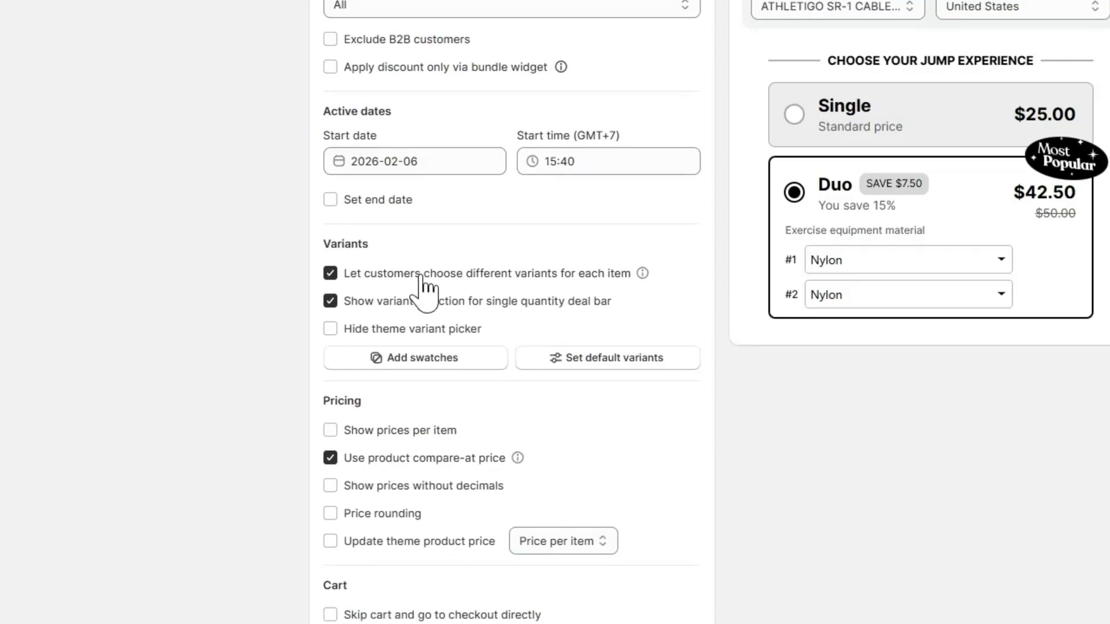
Step: Try the options for different variants per item and for variant selection on the single quantity bar, restoring both
click(421, 275)
click(425, 278)
click(501, 274)
click(482, 300)
click(482, 300)
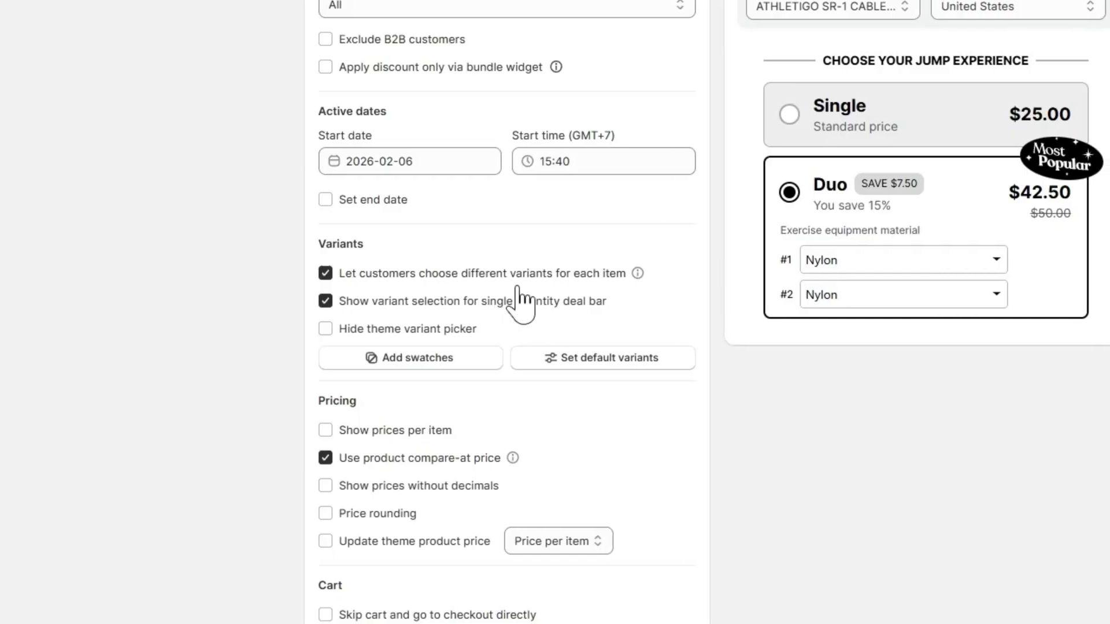
Step: Preview the Single bar and check the setting that lets customers choose different variants for each item
click(887, 137)
click(340, 475)
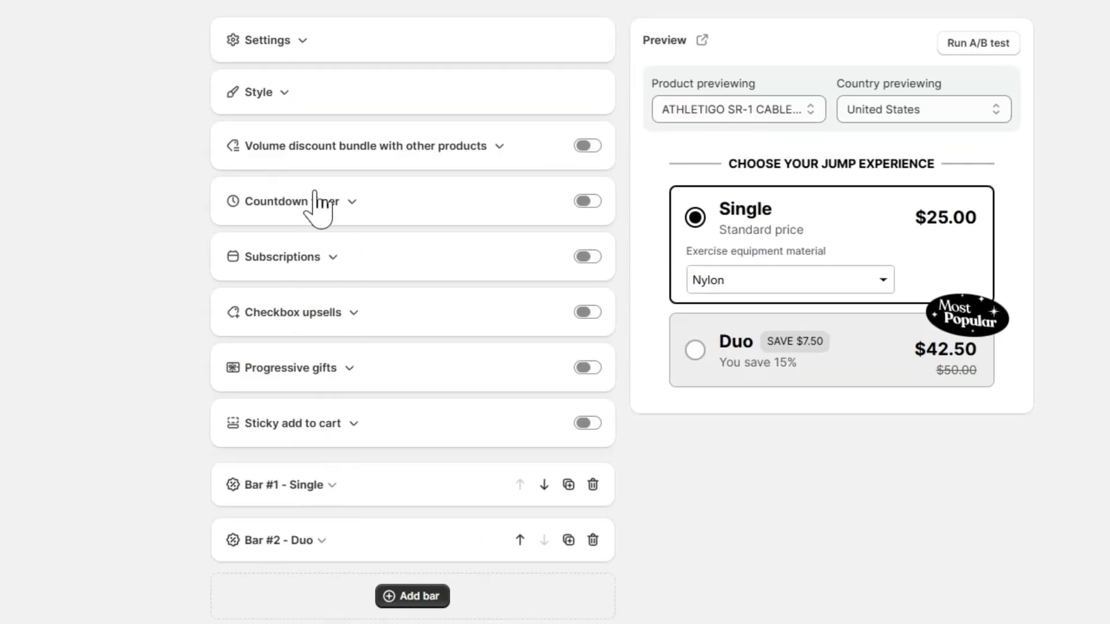
scroll(295, 121, up, 2)
click(301, 139)
scroll(364, 405, down, 8)
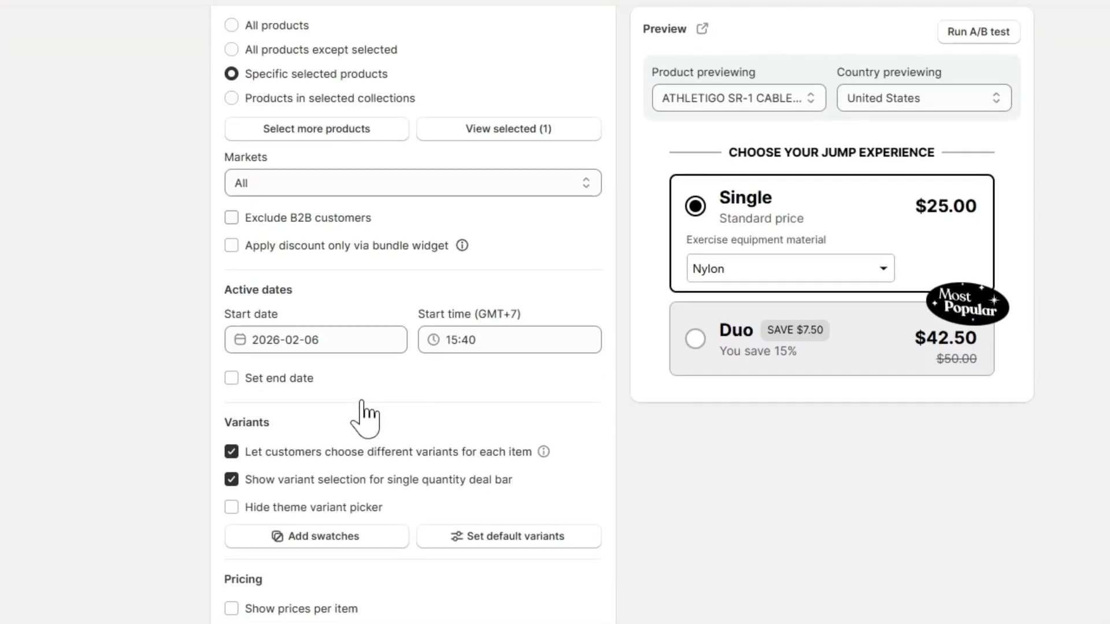
click(376, 364)
click(376, 370)
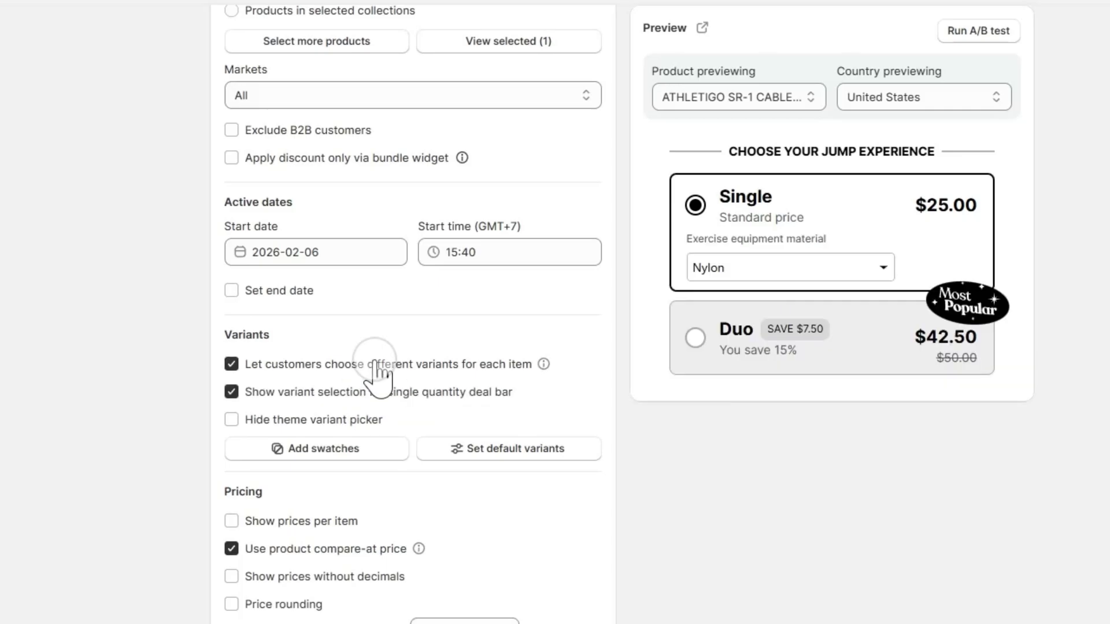
double_click(377, 372)
Step: Open the variant picker swatch settings with Exercise equipment material as the option
click(330, 452)
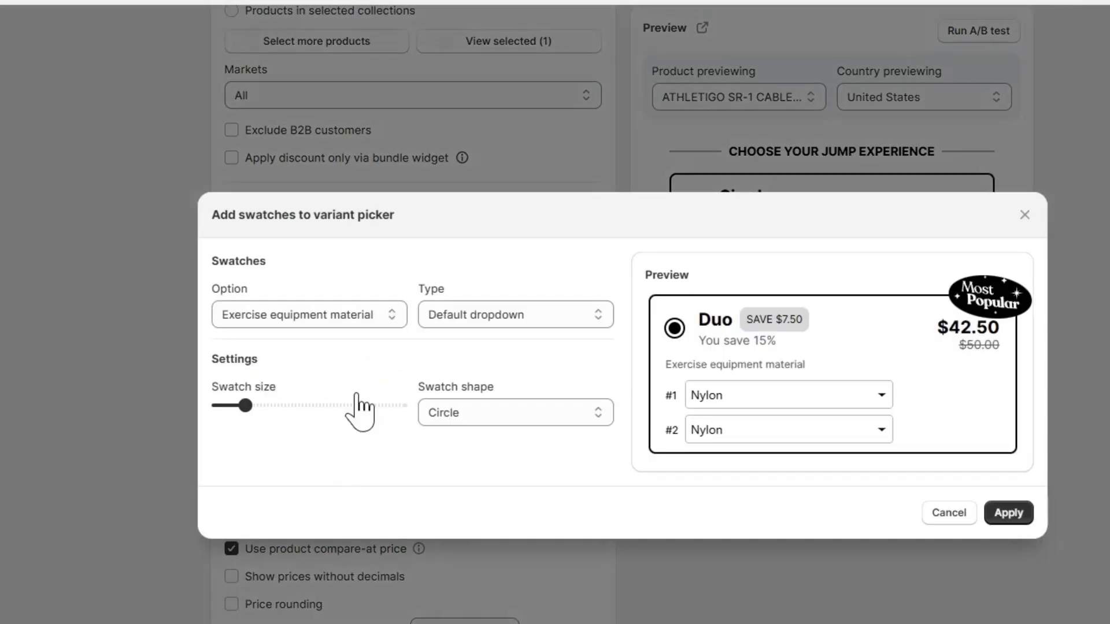
click(382, 315)
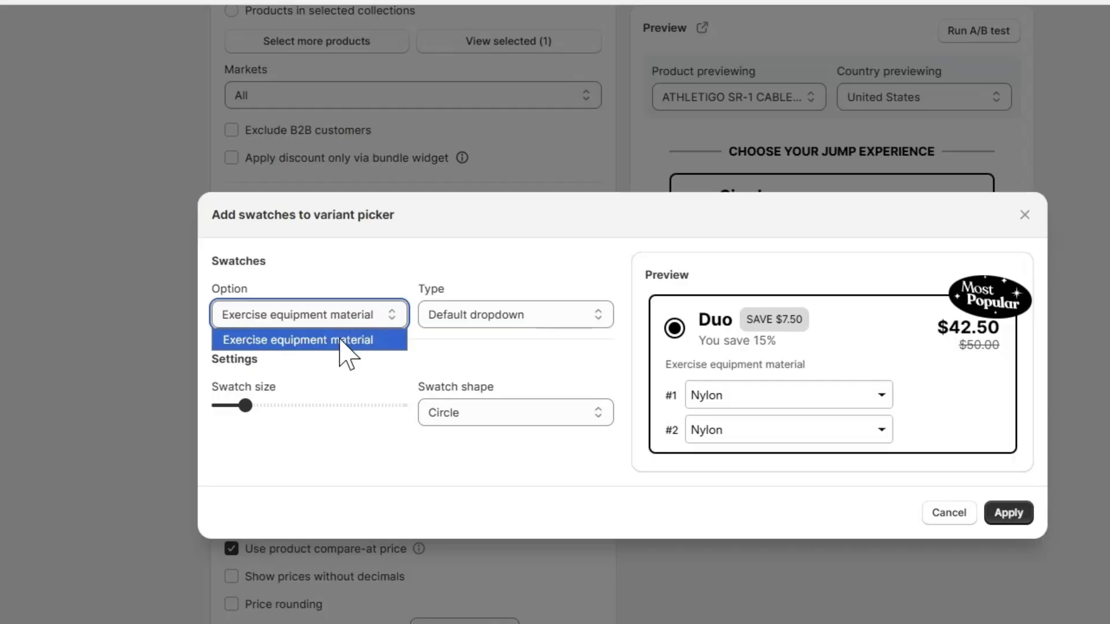
click(306, 341)
Step: Set the swatch type to Color swatch dropdown and give the Nylon variant the red color #E21414
click(467, 315)
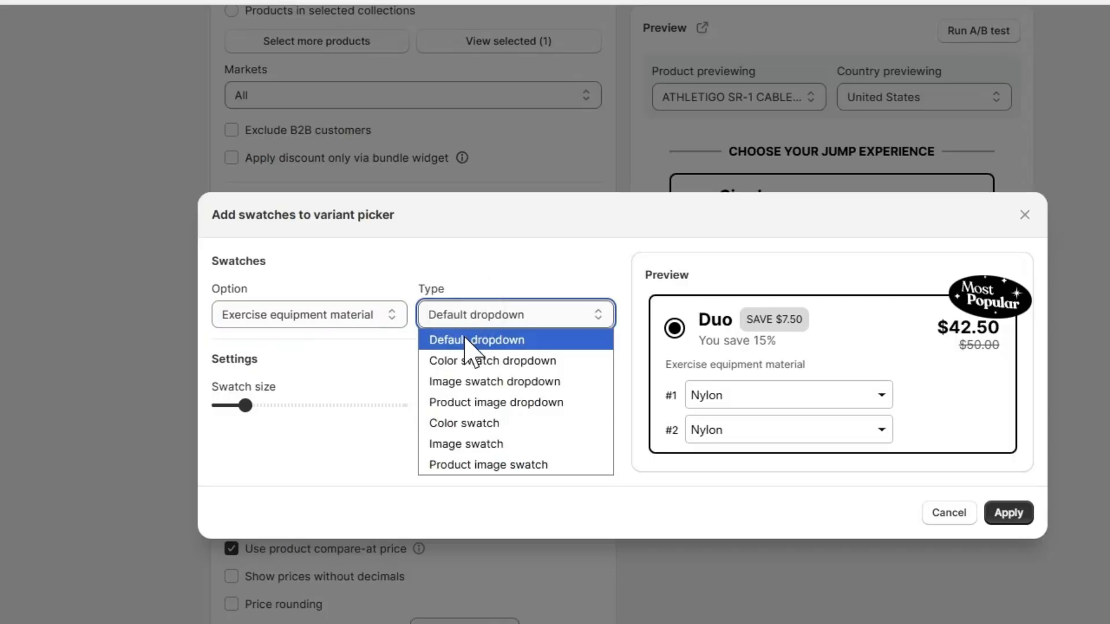
click(466, 342)
click(590, 316)
click(558, 361)
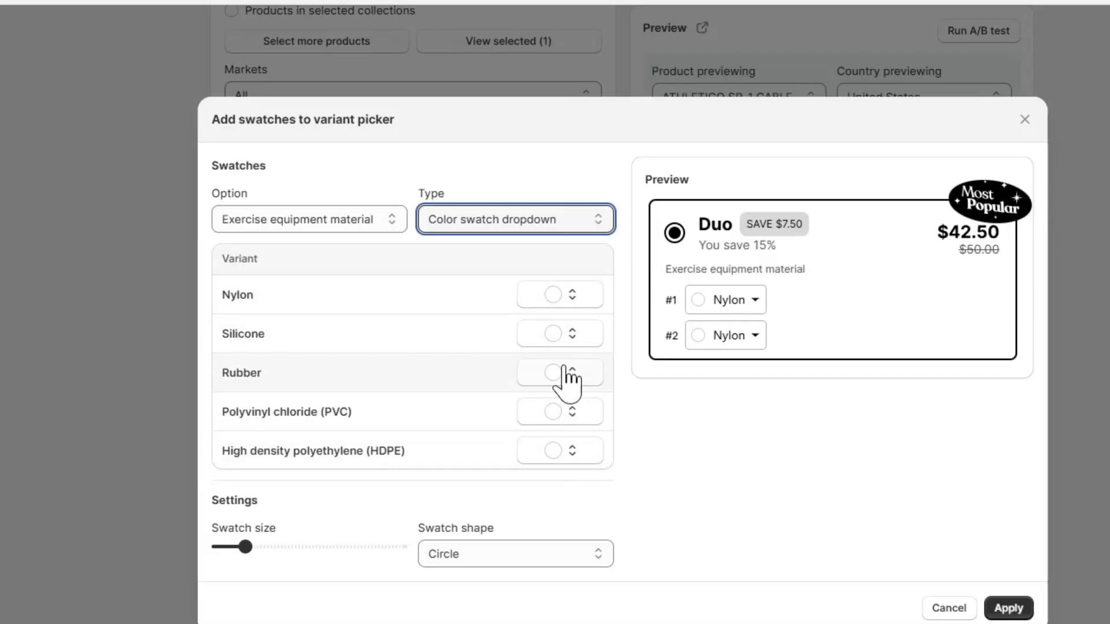
click(555, 296)
click(589, 340)
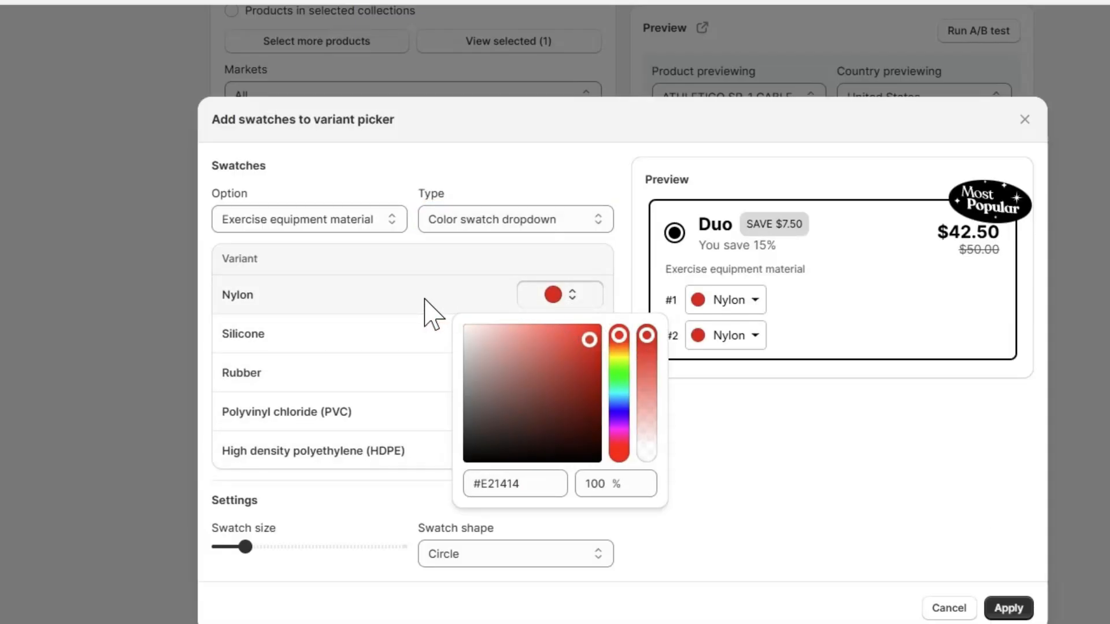
click(720, 438)
Step: Give the Silicone variant a green swatch and check the colors in the previewed variant dropdown
click(564, 338)
click(580, 377)
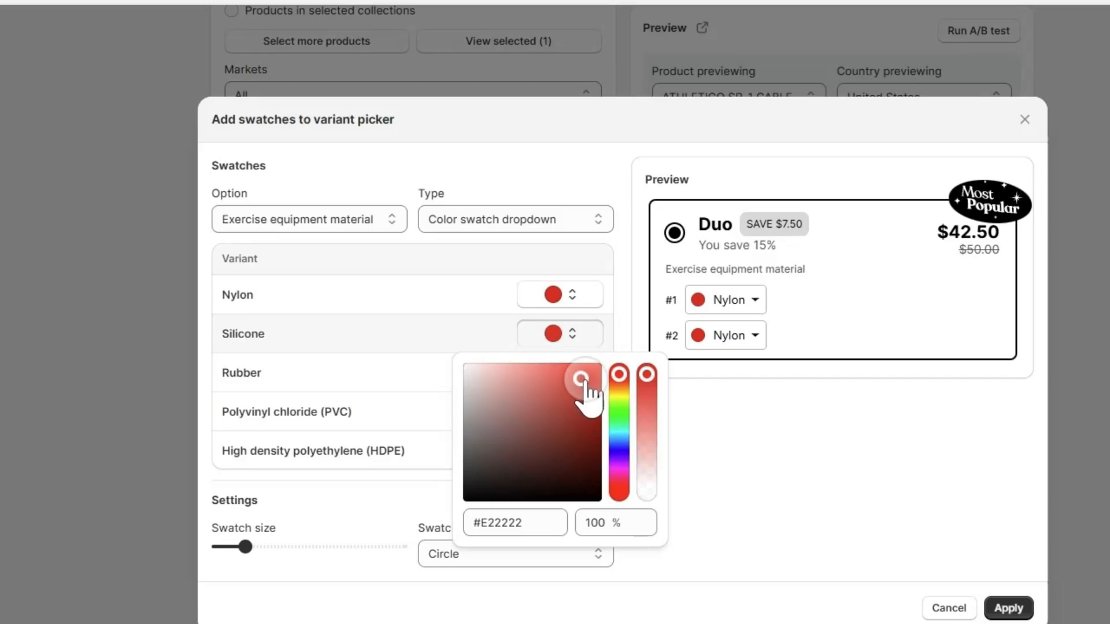
drag(619, 374, 619, 404)
click(753, 418)
click(738, 299)
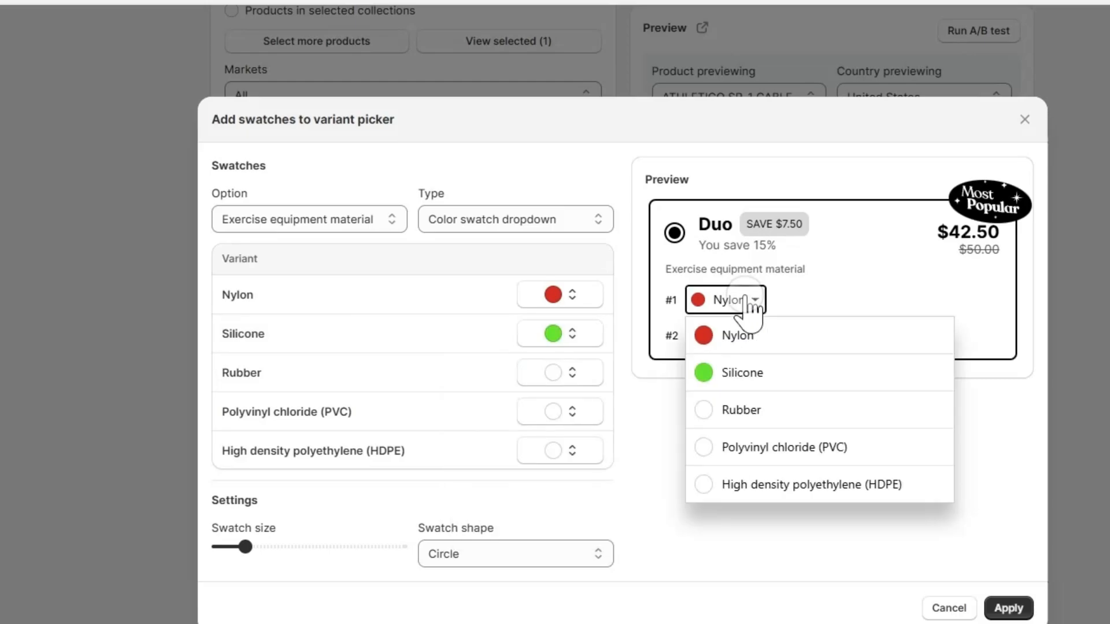
click(671, 452)
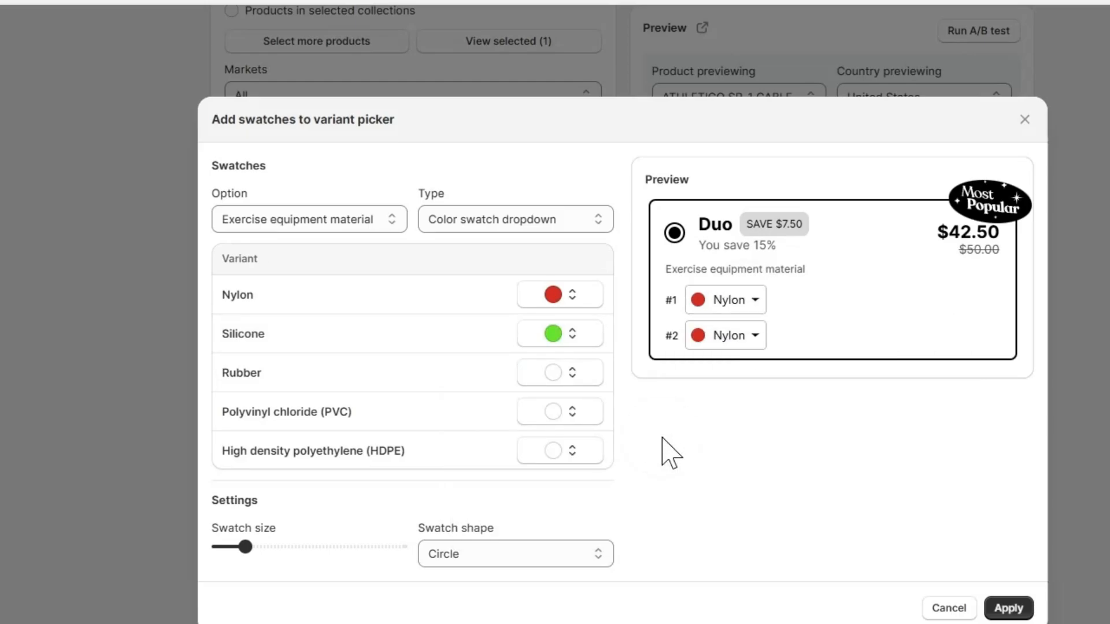
Step: Change the swatch type to Image swatch dropdown and check the variant dropdown in the preview
click(557, 223)
click(518, 287)
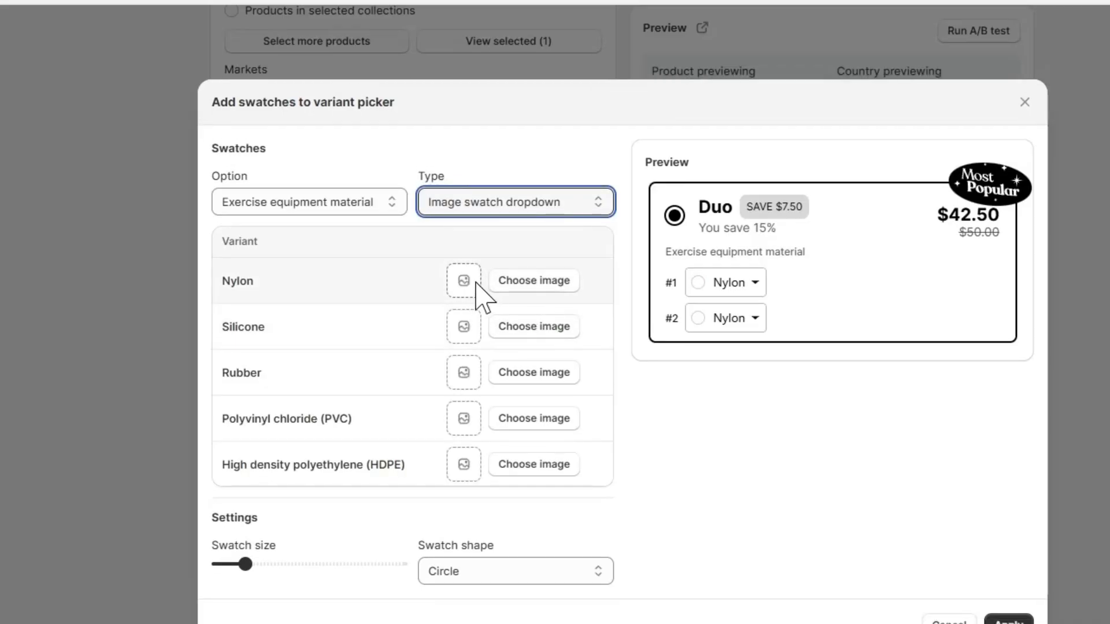
click(752, 280)
click(755, 292)
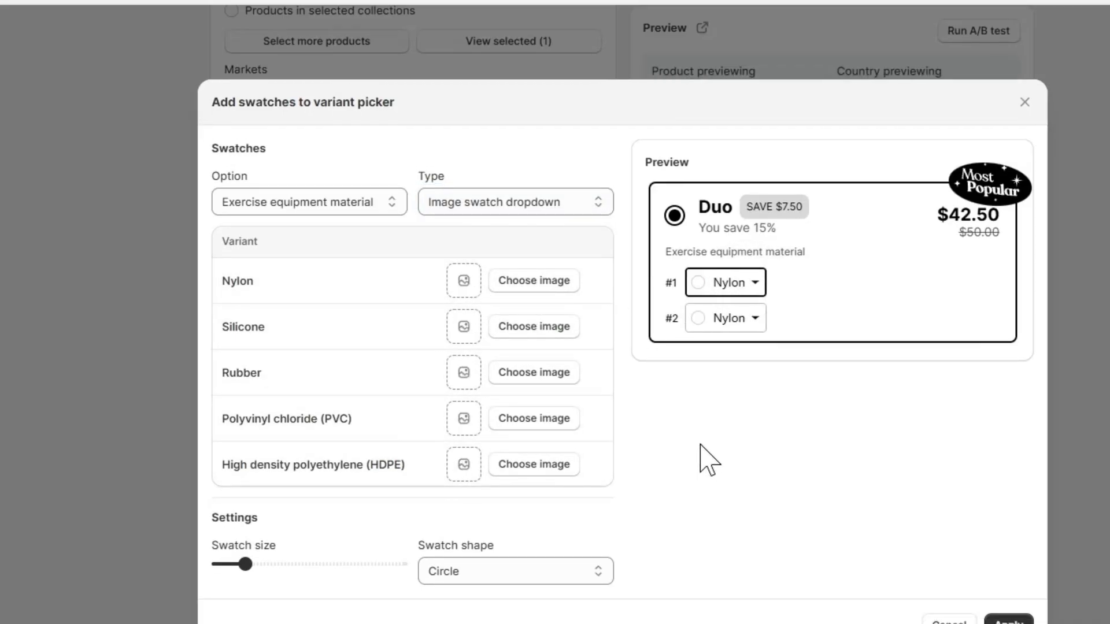
Step: Upload the matching jump rope images as swatches for Nylon, Silicone, Rubber, PVC and HDPE, and check them in the preview dropdown
click(470, 296)
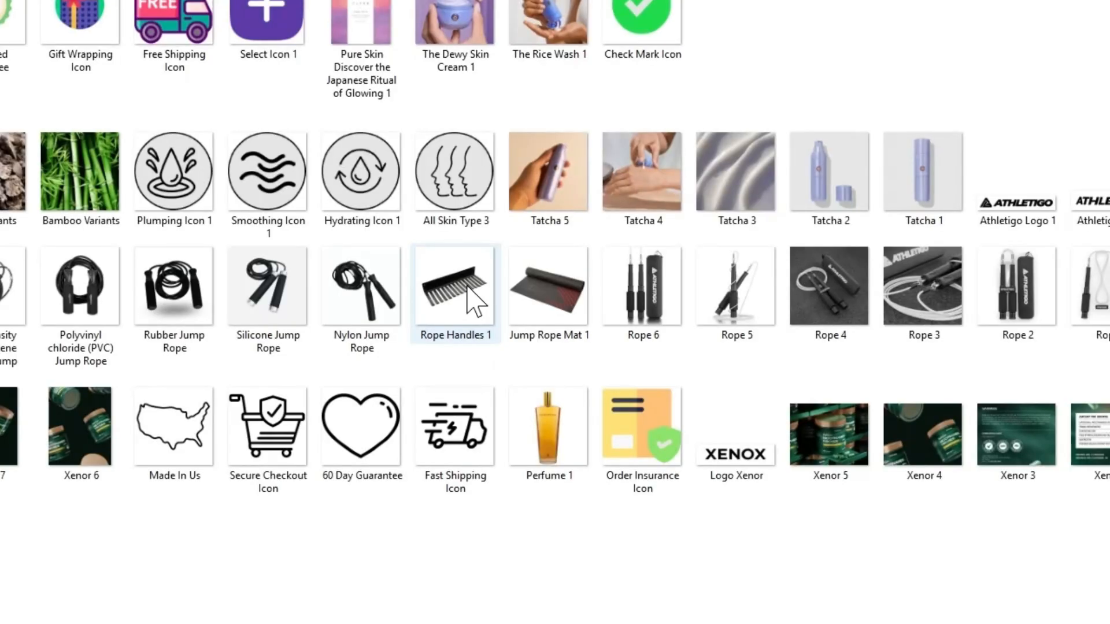
double_click(382, 277)
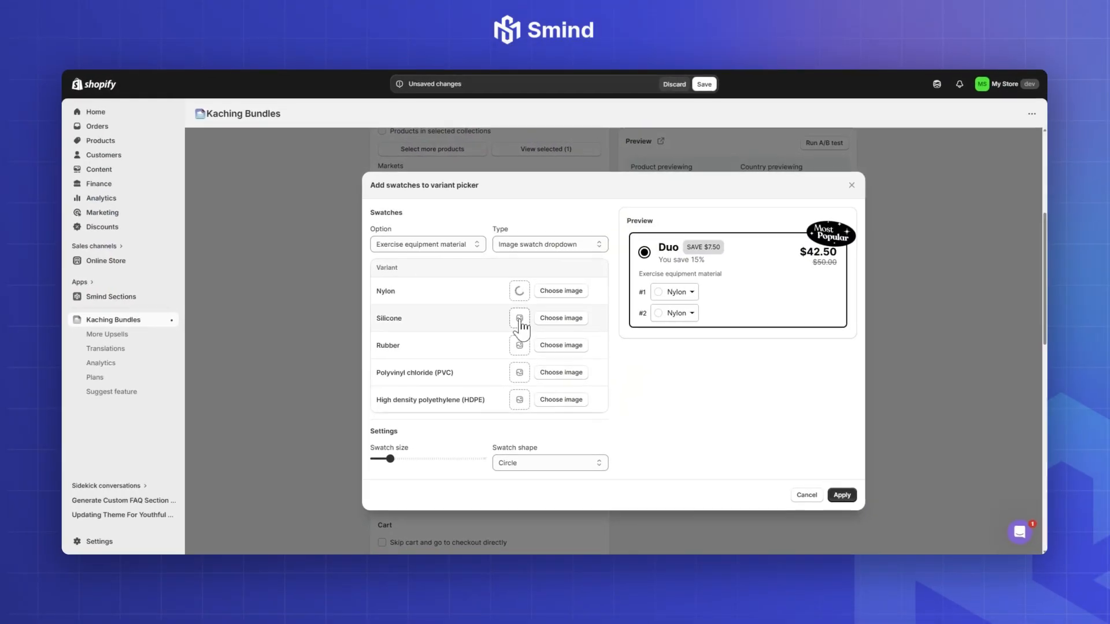
click(520, 321)
double_click(407, 296)
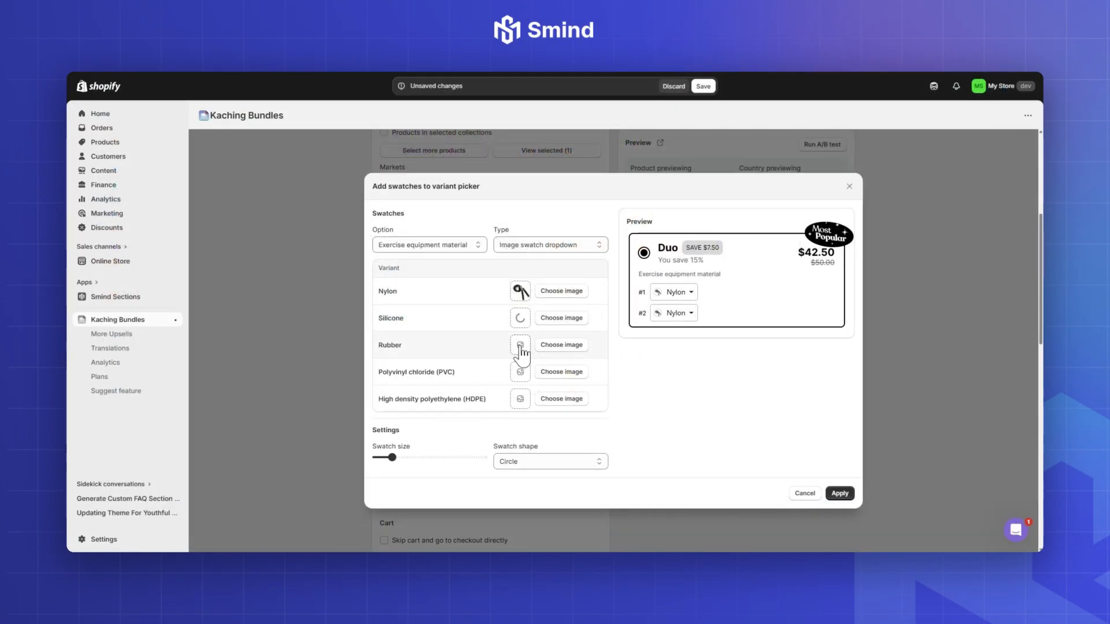
click(521, 347)
double_click(352, 296)
click(520, 372)
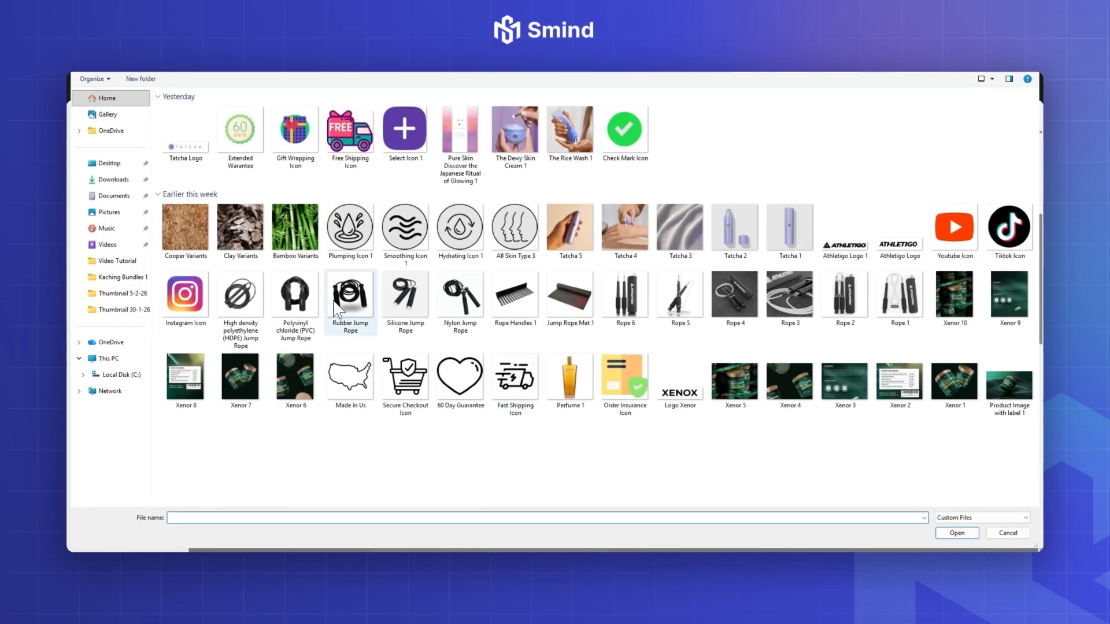
double_click(625, 377)
click(521, 401)
double_click(511, 393)
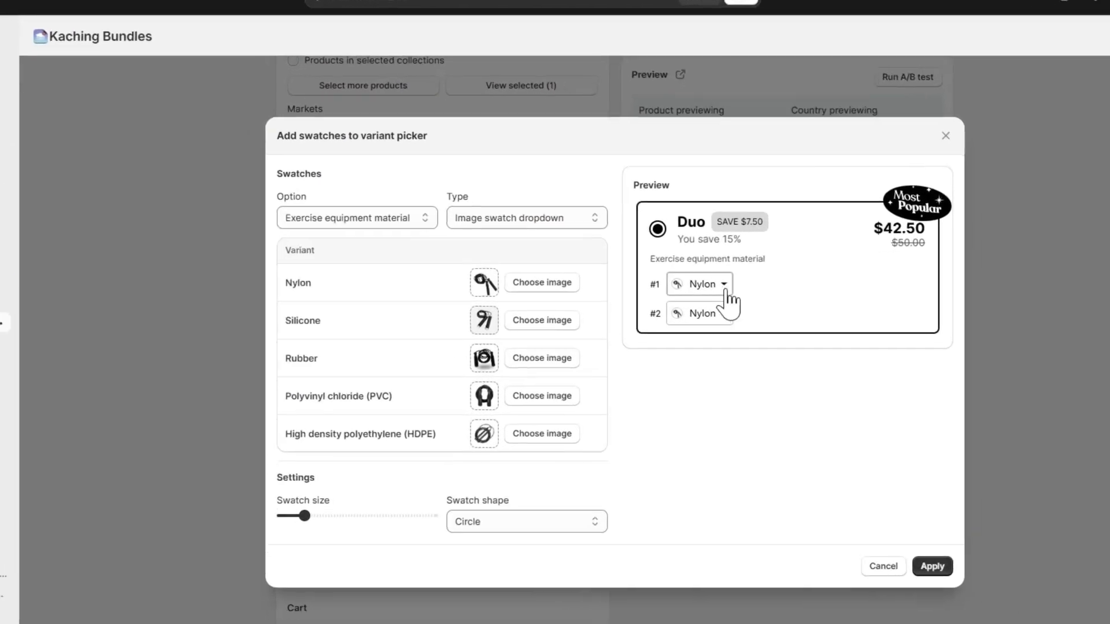
click(676, 292)
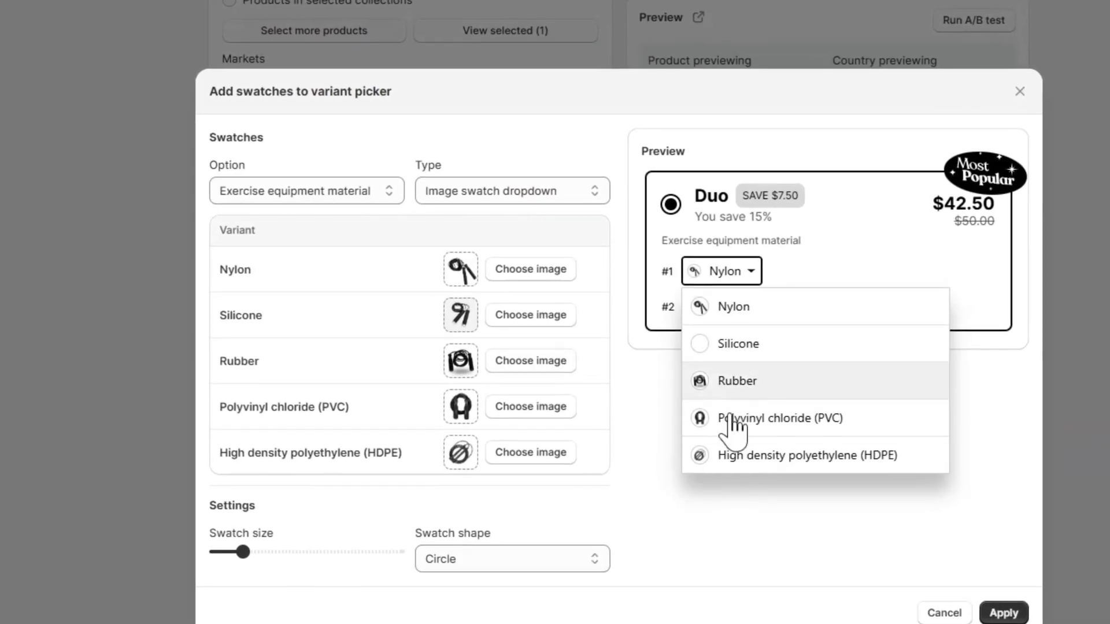
click(624, 422)
Step: Enlarge the swatches slightly, keep the Circle shape after trying Rounded, and apply them, checking the Single bar's variant dropdown
scroll(405, 451, down, 2)
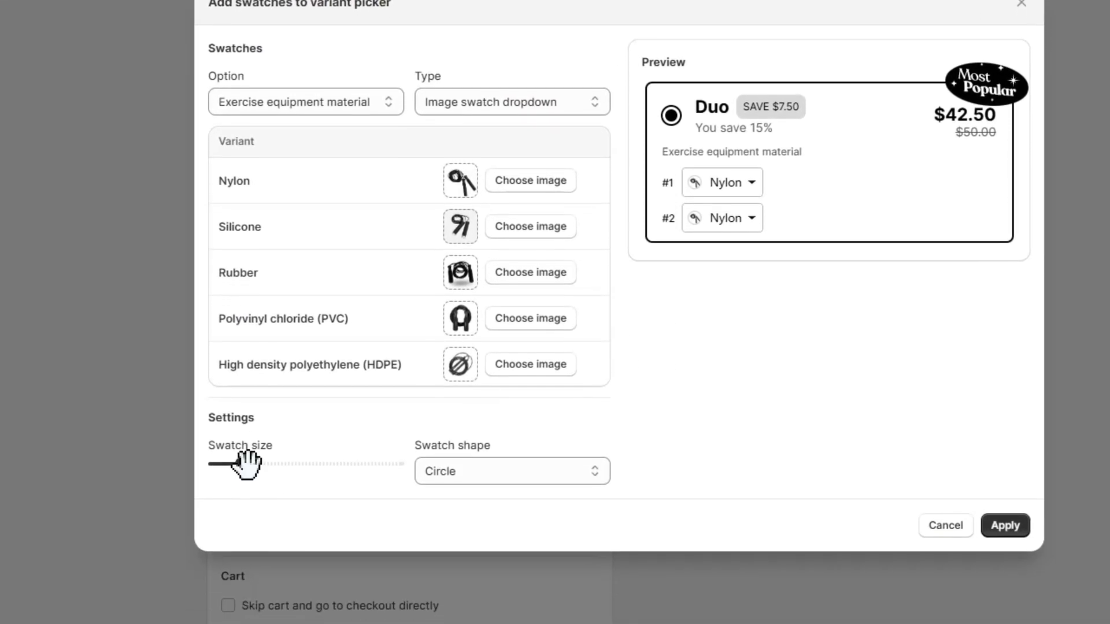
mouse_move(244, 460)
mouse_down()
mouse_move(270, 454)
mouse_move(241, 453)
mouse_move(253, 452)
mouse_up()
click(554, 461)
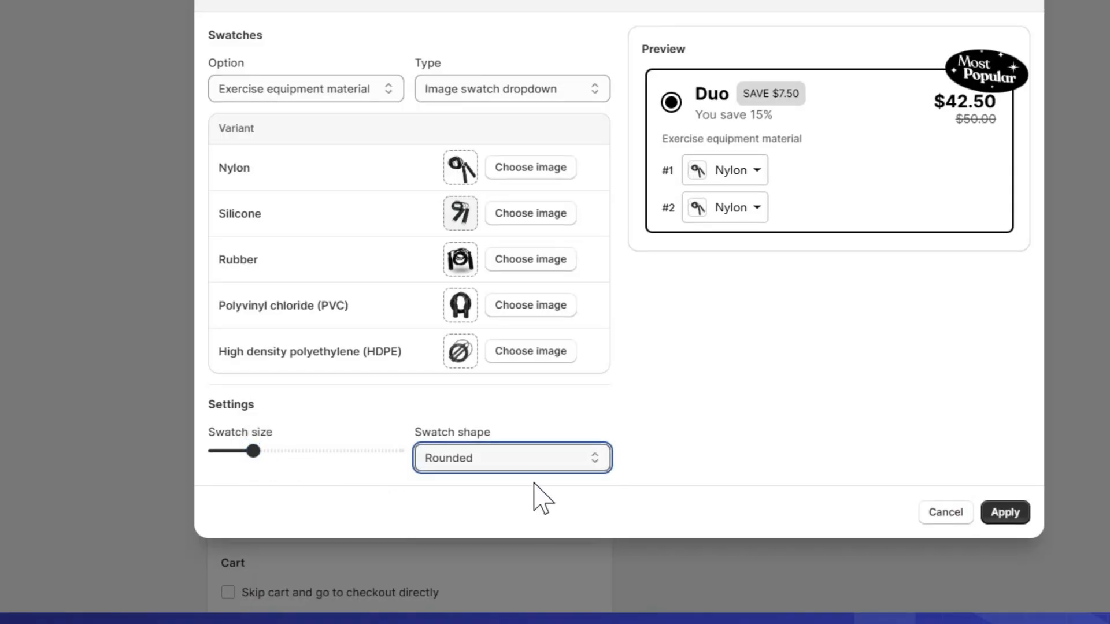
click(529, 463)
click(497, 523)
click(491, 460)
click(489, 482)
click(1005, 513)
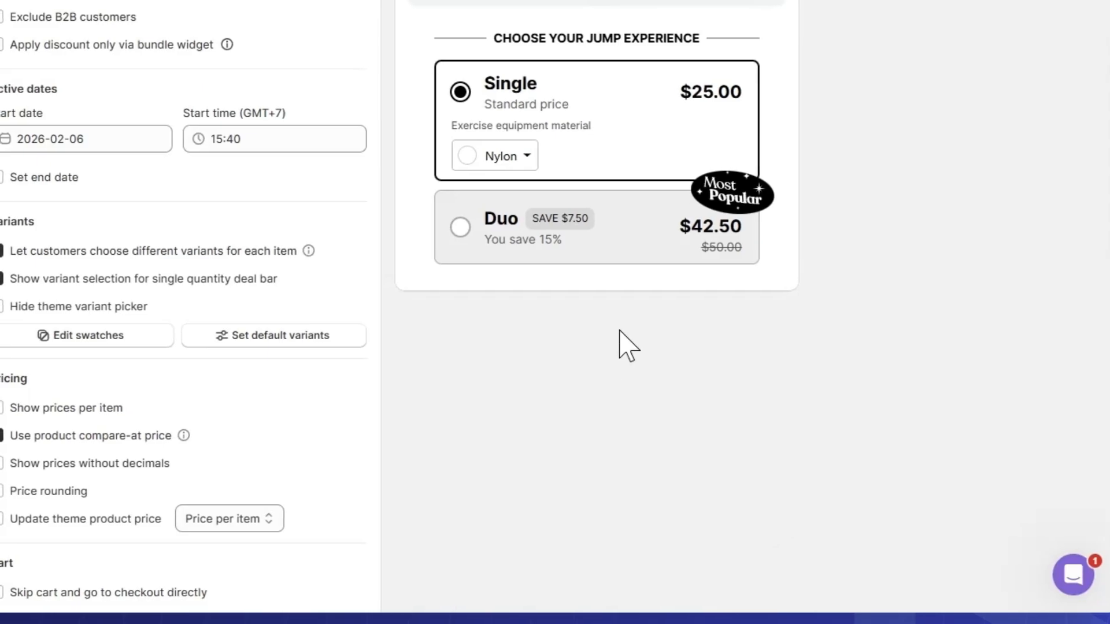
click(506, 160)
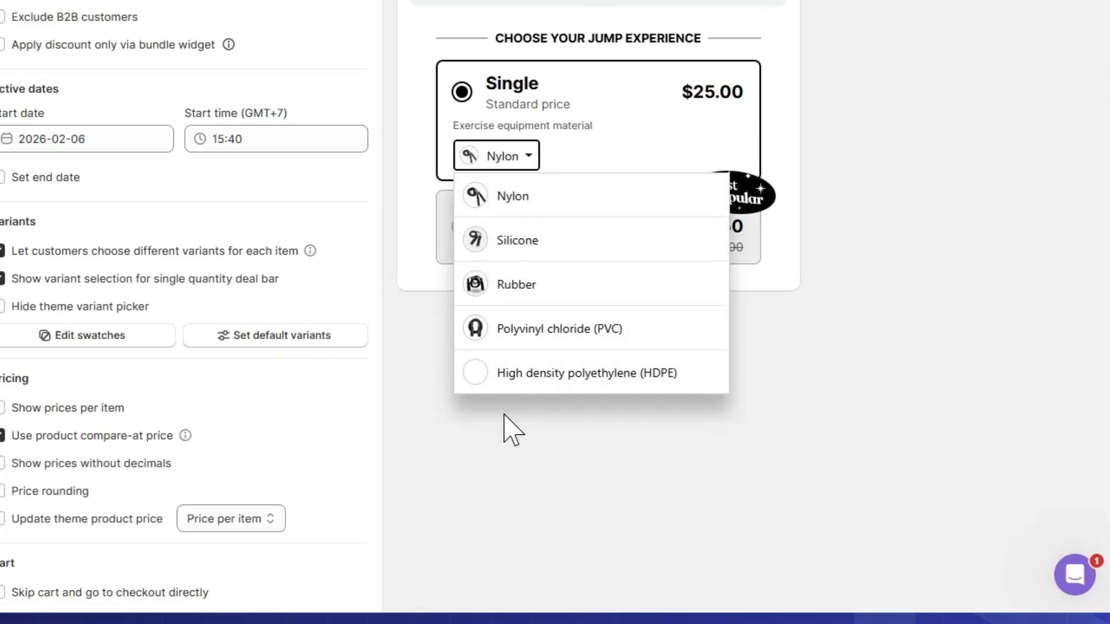
click(523, 196)
Step: Look through the default variant choices for both items of the Duo bar, leaving them at Default
click(315, 337)
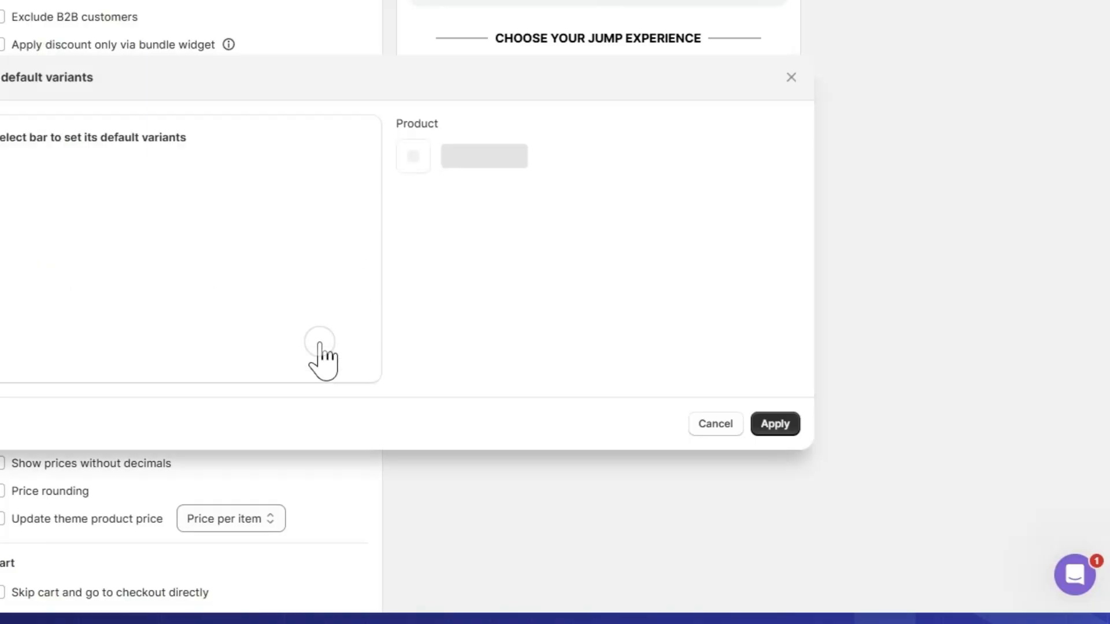
click(251, 332)
click(573, 200)
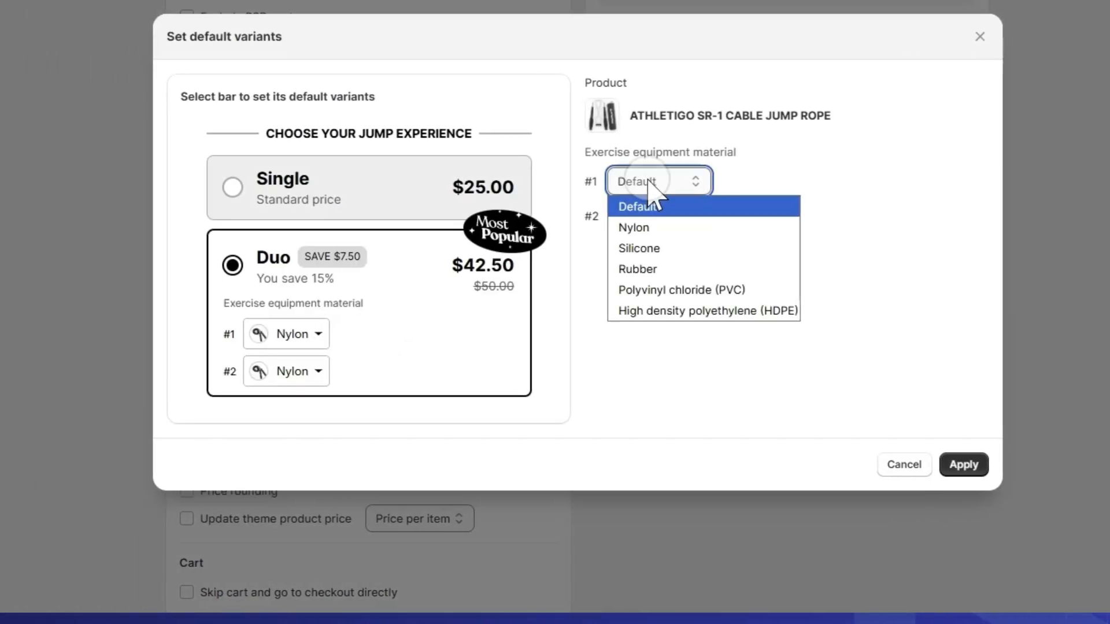
click(552, 219)
click(637, 221)
click(637, 222)
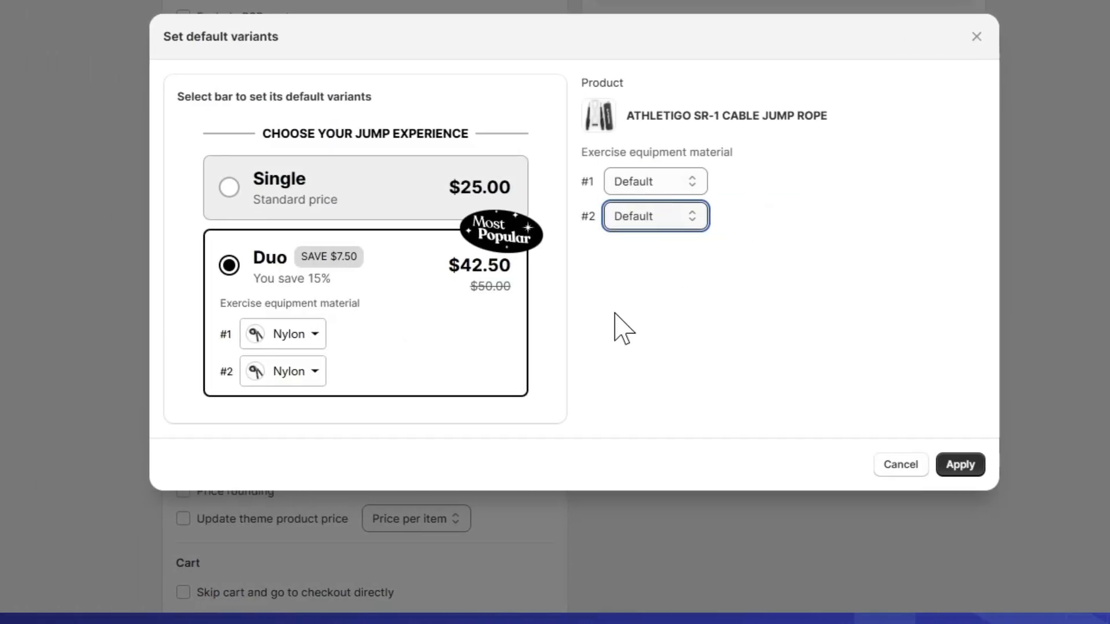
click(809, 465)
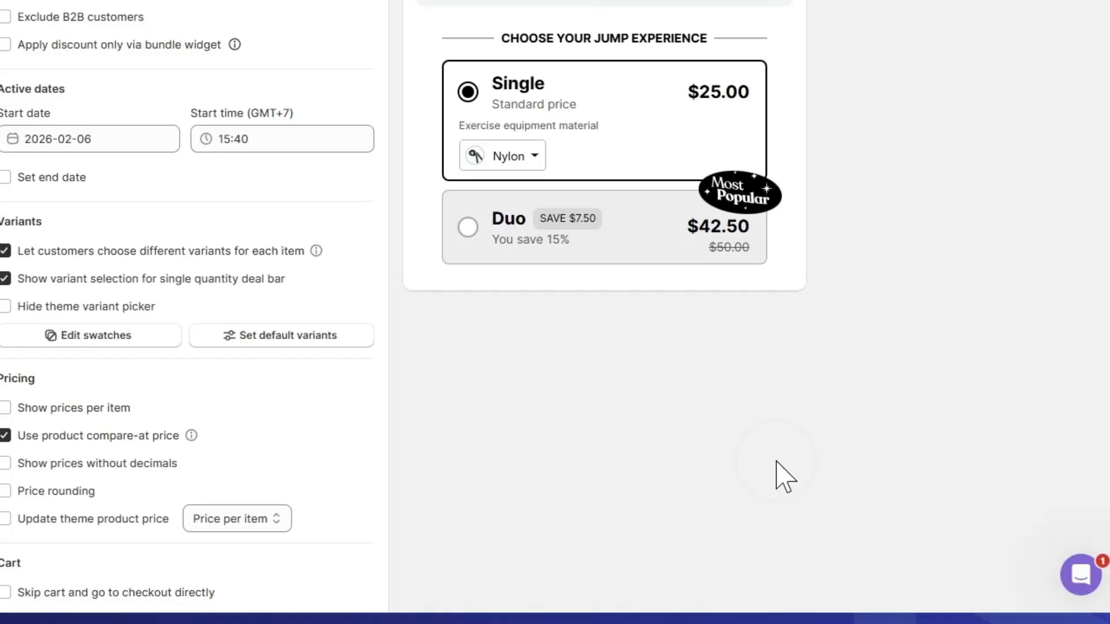
Step: Try showing prices per item, showing prices without decimals, and price rounding to .00, restoring each setting
scroll(310, 384, down, 2)
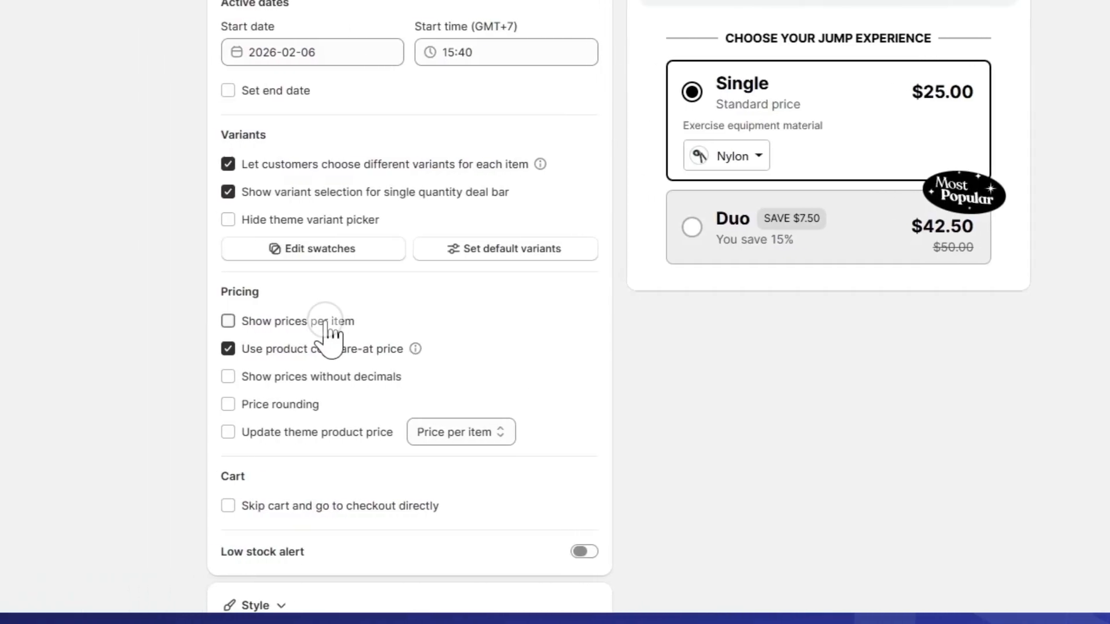
click(327, 332)
click(326, 333)
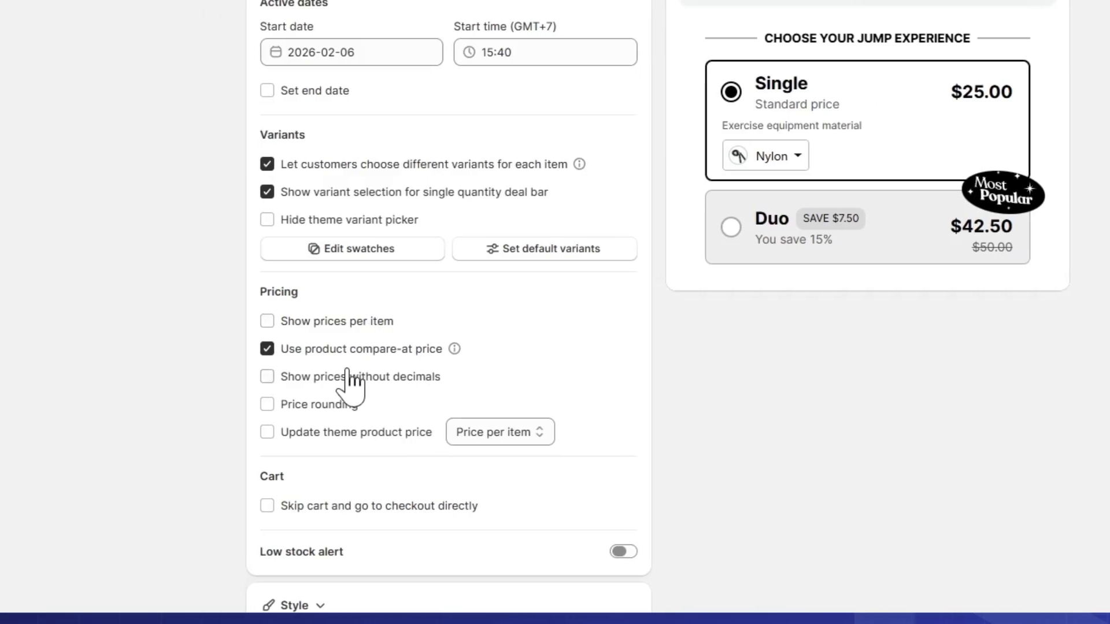
click(302, 377)
click(302, 377)
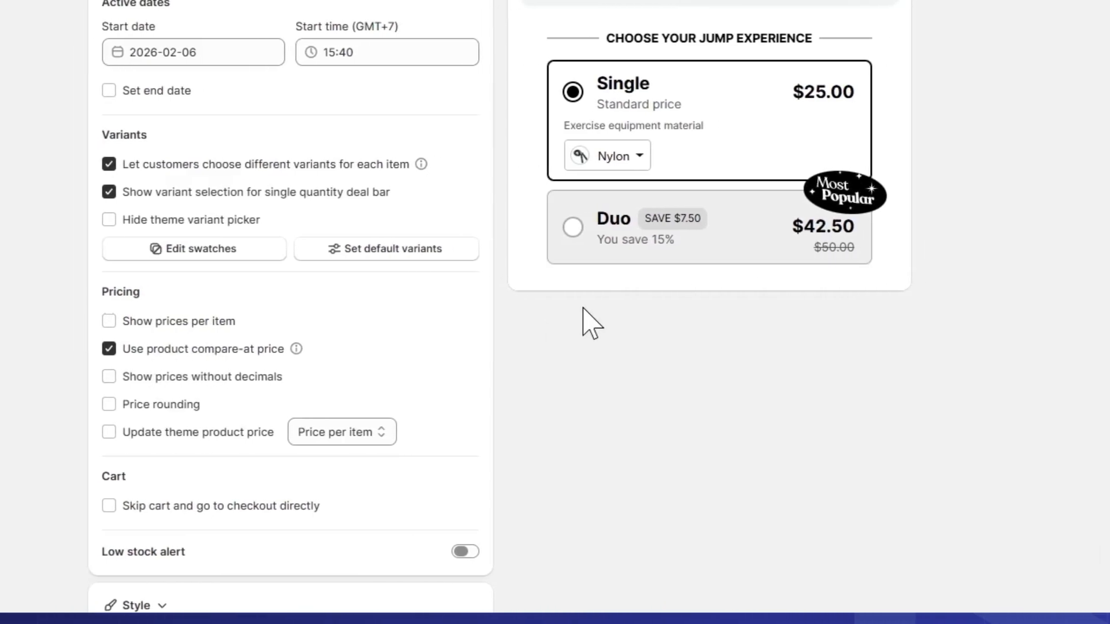
click(161, 405)
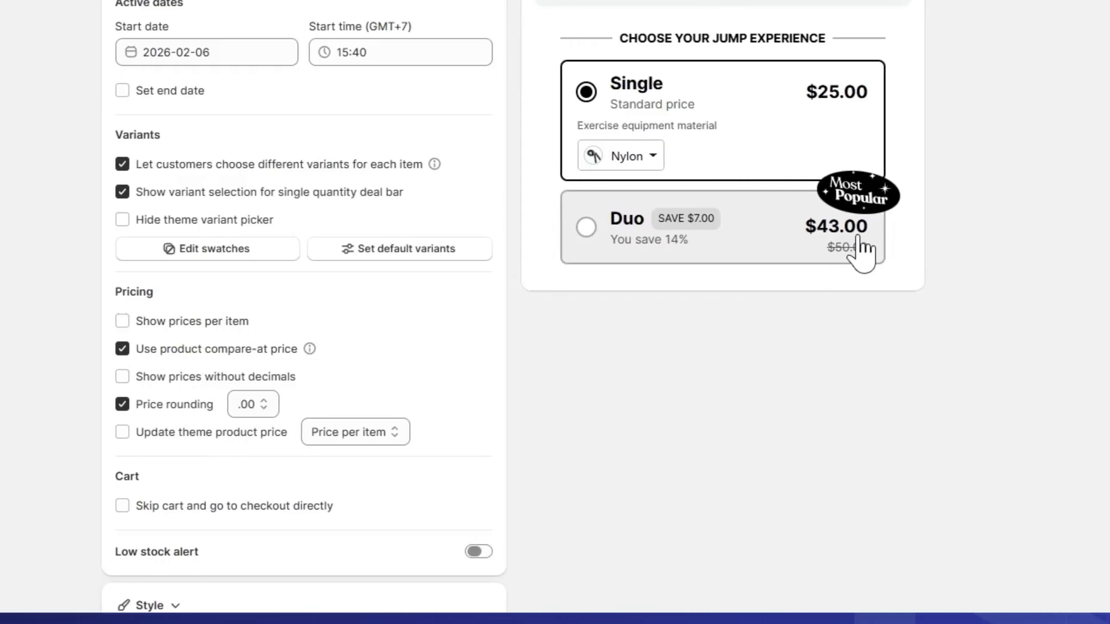
click(300, 405)
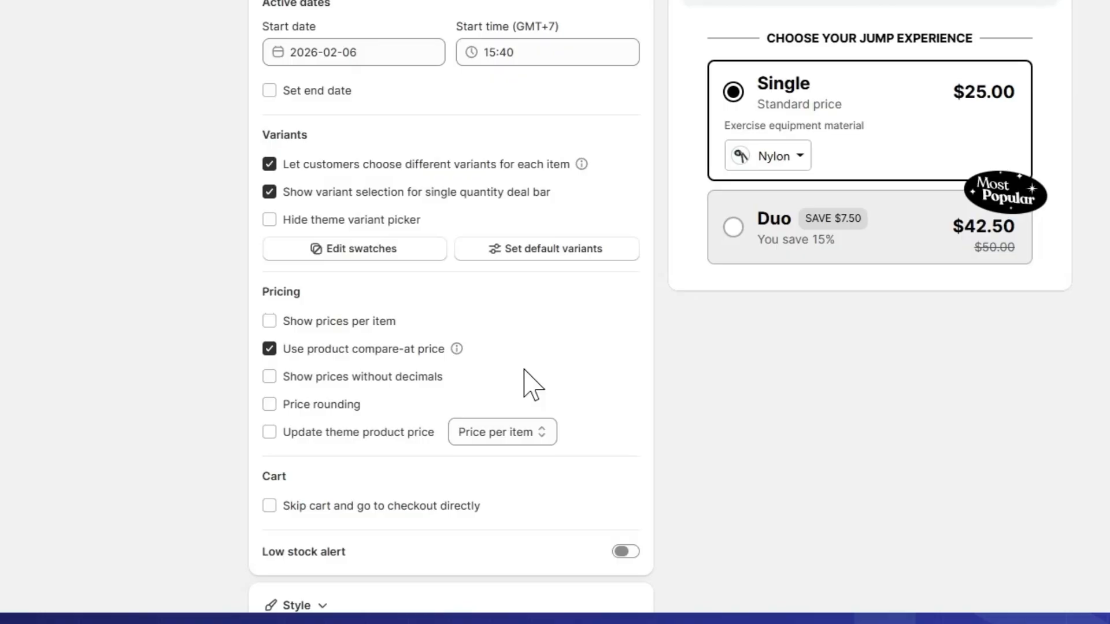
Step: Try the cart option that sends customers directly to checkout and restore it
scroll(529, 385, down, 3)
click(419, 334)
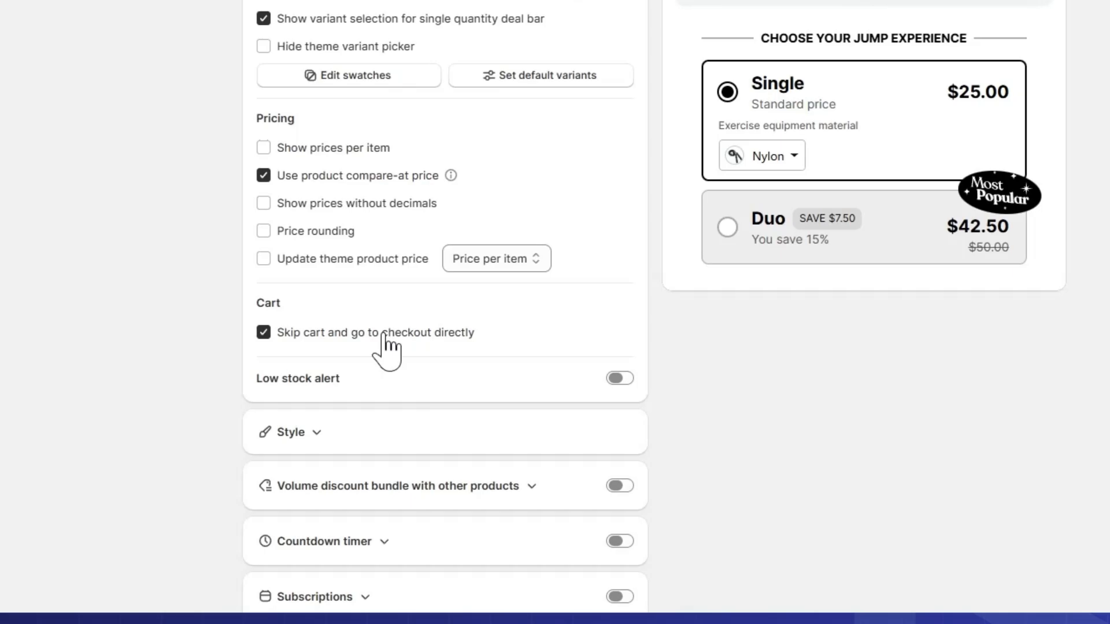
click(384, 336)
Step: Try the low stock alert with a threshold of 20 items
click(623, 379)
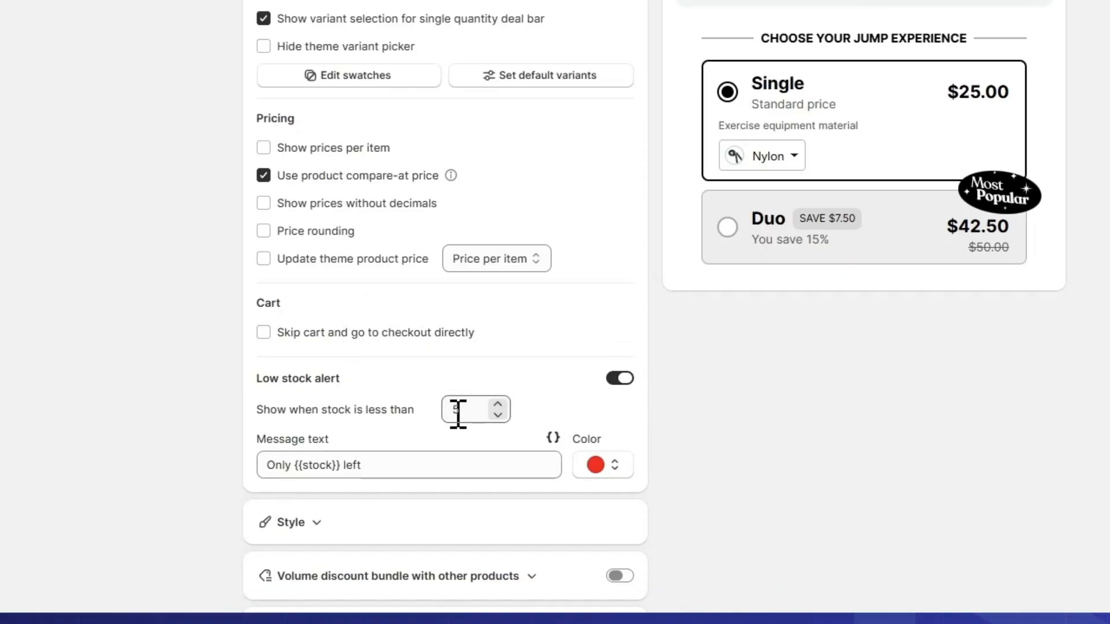
drag(298, 409, 362, 410)
click(365, 410)
double_click(486, 408)
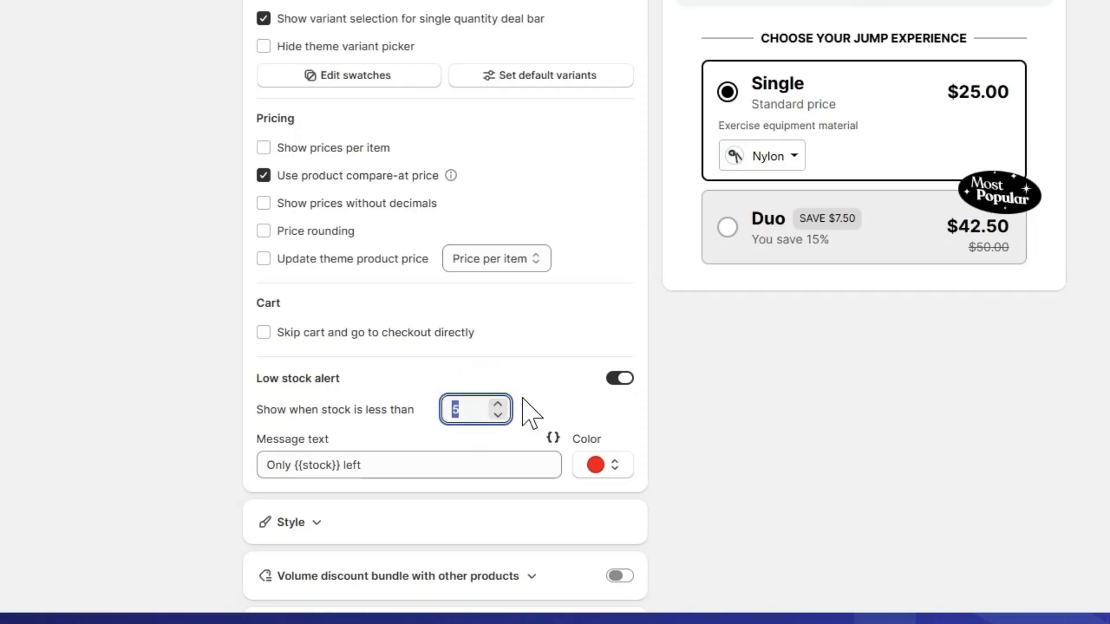
text(20)
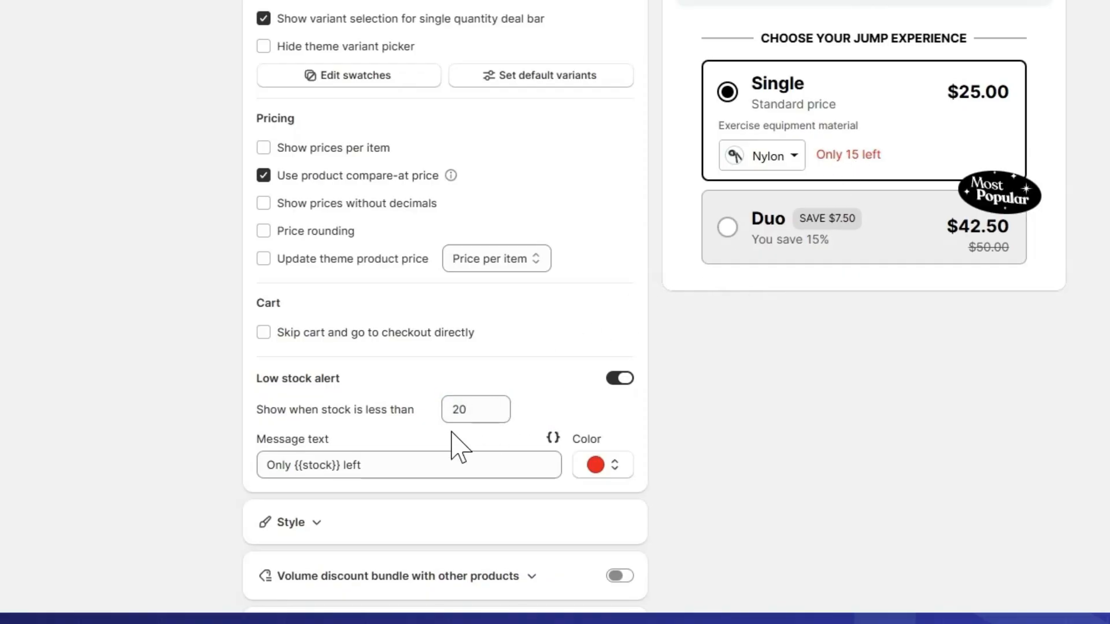
Step: Look at the alert's message text, restore the stock threshold to 5 and turn the low stock alert off
click(398, 463)
drag(376, 465, 326, 466)
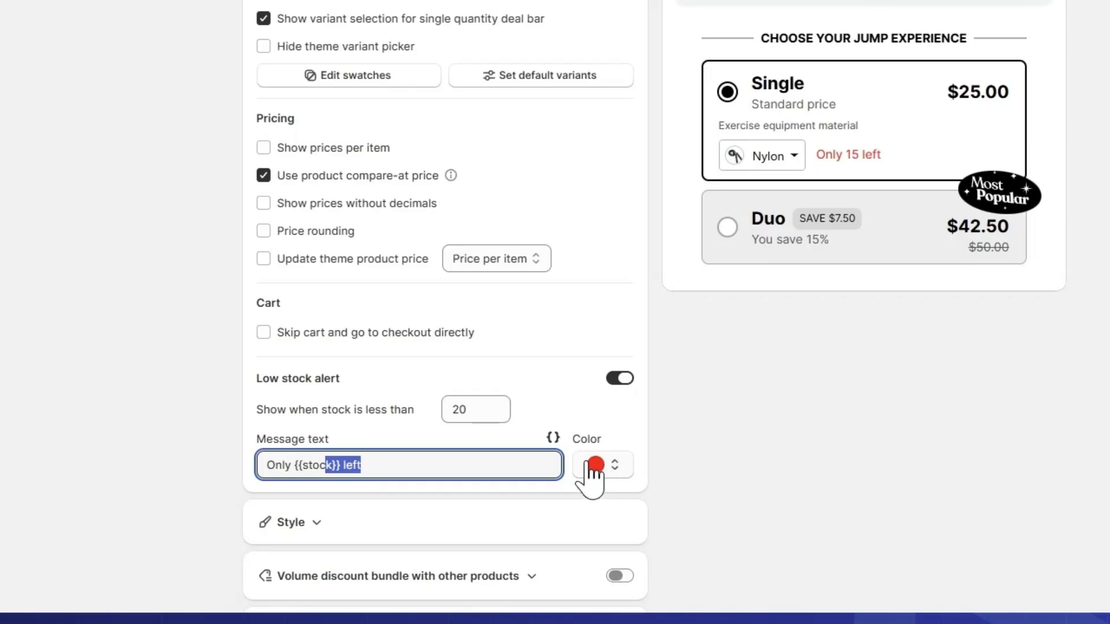
click(541, 412)
double_click(460, 409)
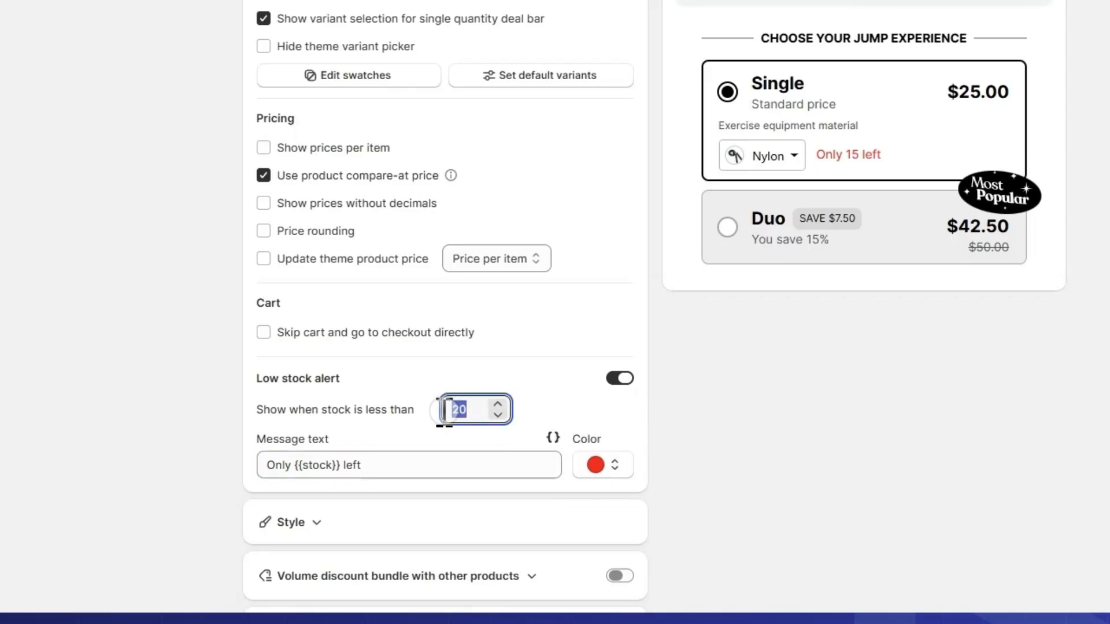
text(5)
click(620, 379)
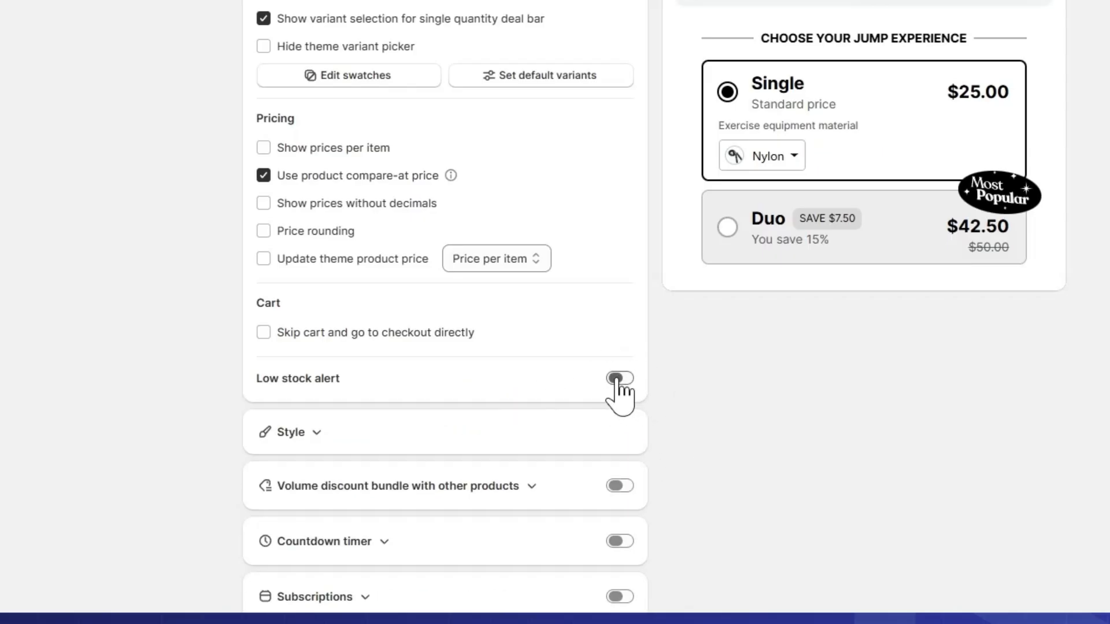
Step: Collapse the deal's general settings and delete the existing Single and Duo bars
scroll(619, 398, up, 10)
scroll(392, 124, up, 5)
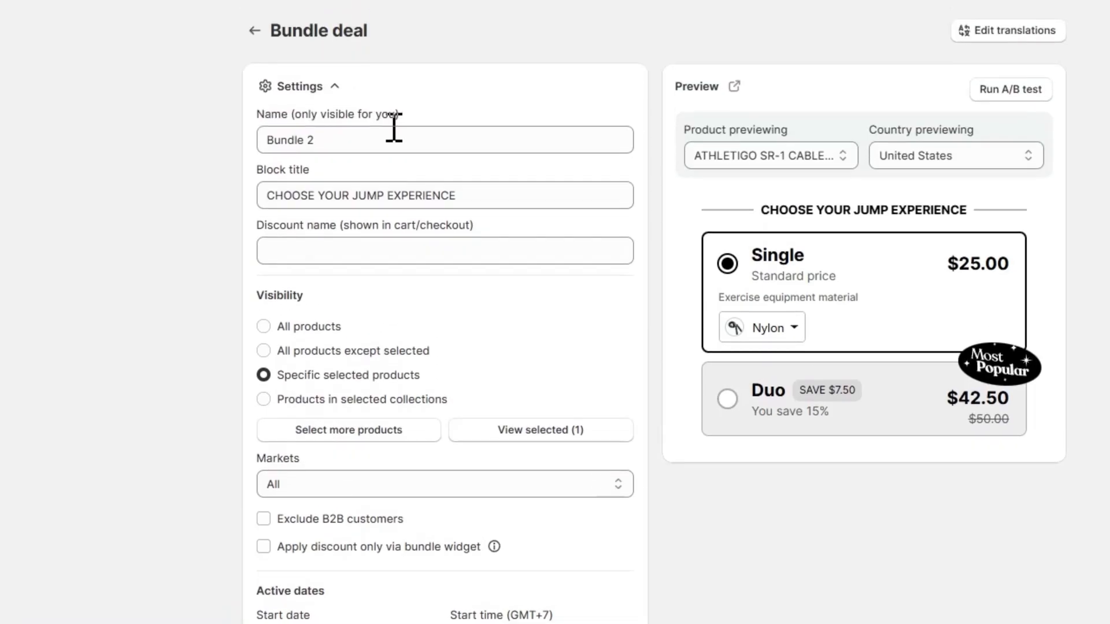
click(337, 152)
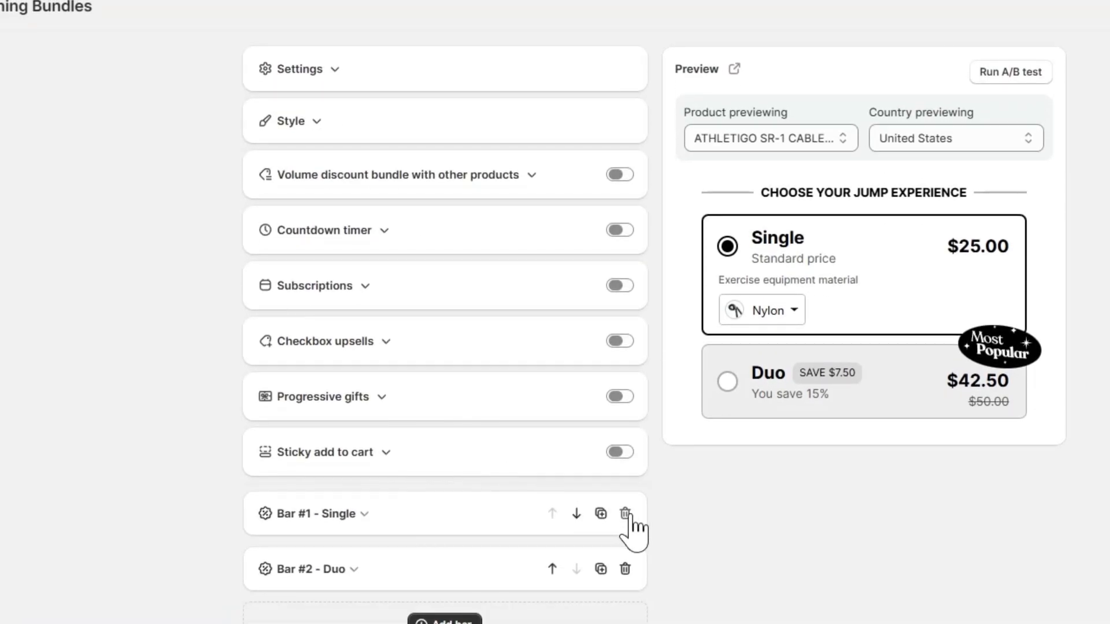
click(625, 514)
click(626, 514)
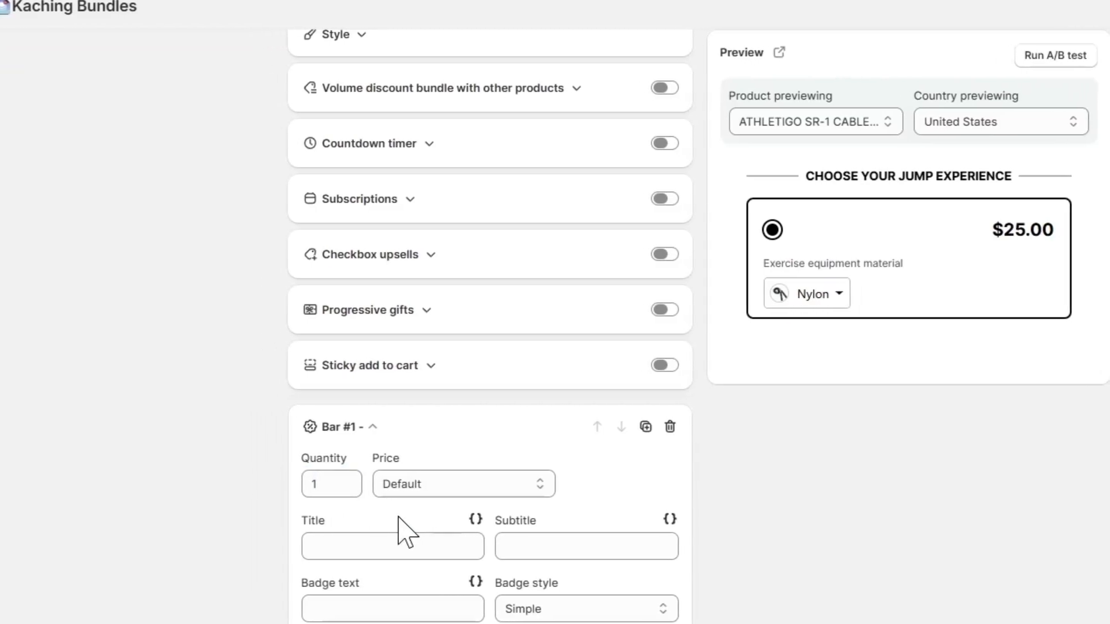
Step: Give the new empty one-item bar a Discounted $ price of $5 off per item and the title "Buy 1"
click(411, 488)
click(431, 549)
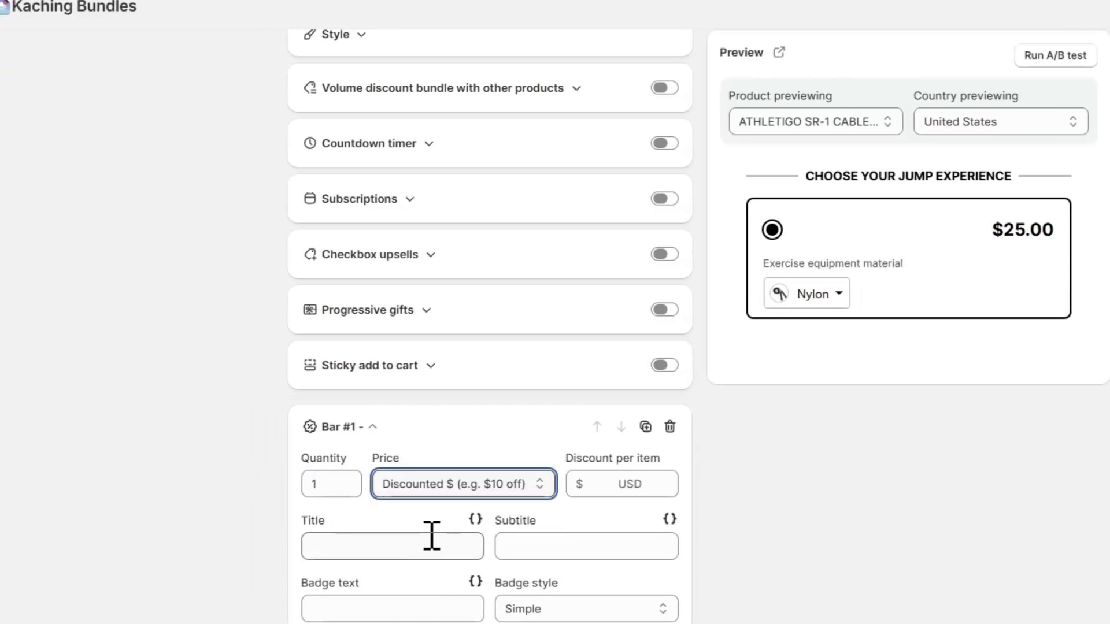
click(590, 485)
text(5)
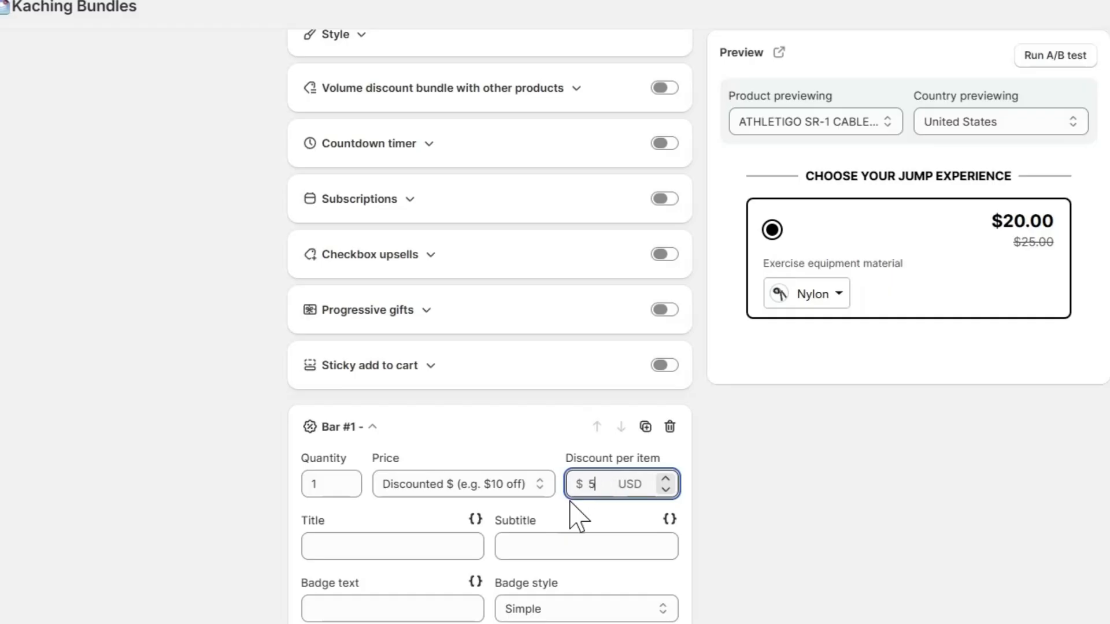
click(407, 543)
text(Buy 1)
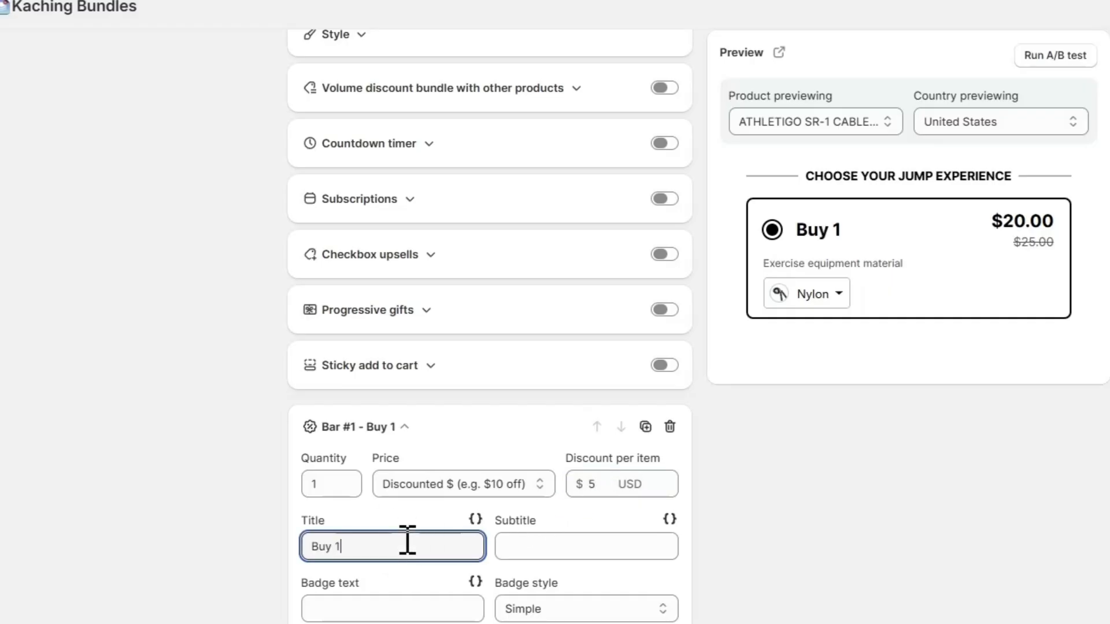
Step: Set the Buy 1 bar's subtitle to "Great for beginner"
scroll(408, 541, down, 2)
click(543, 463)
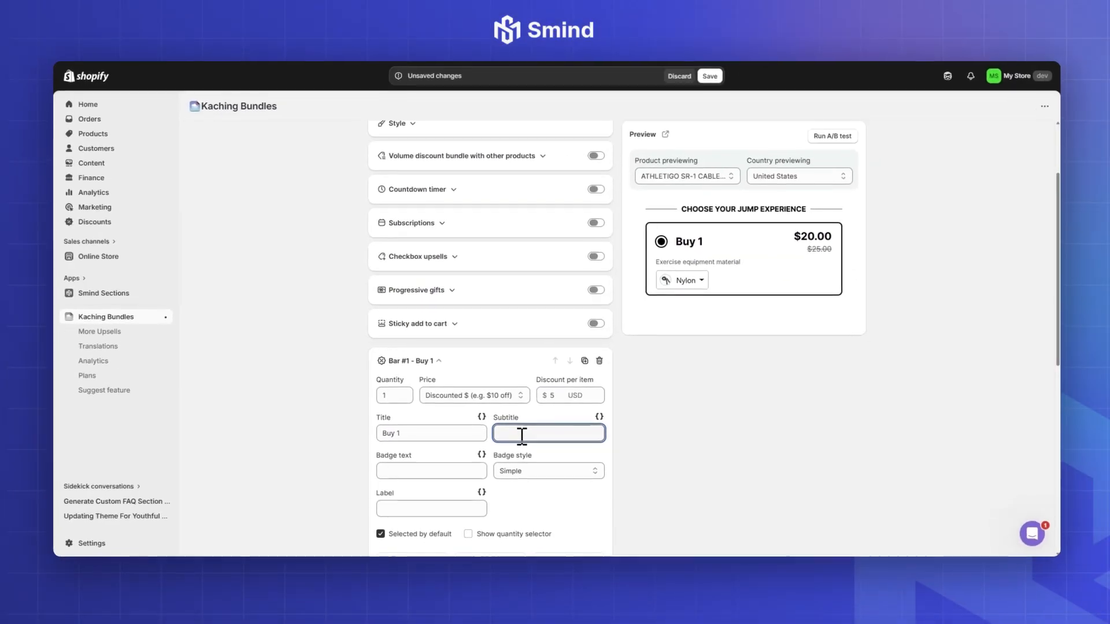
text(Great for beginner)
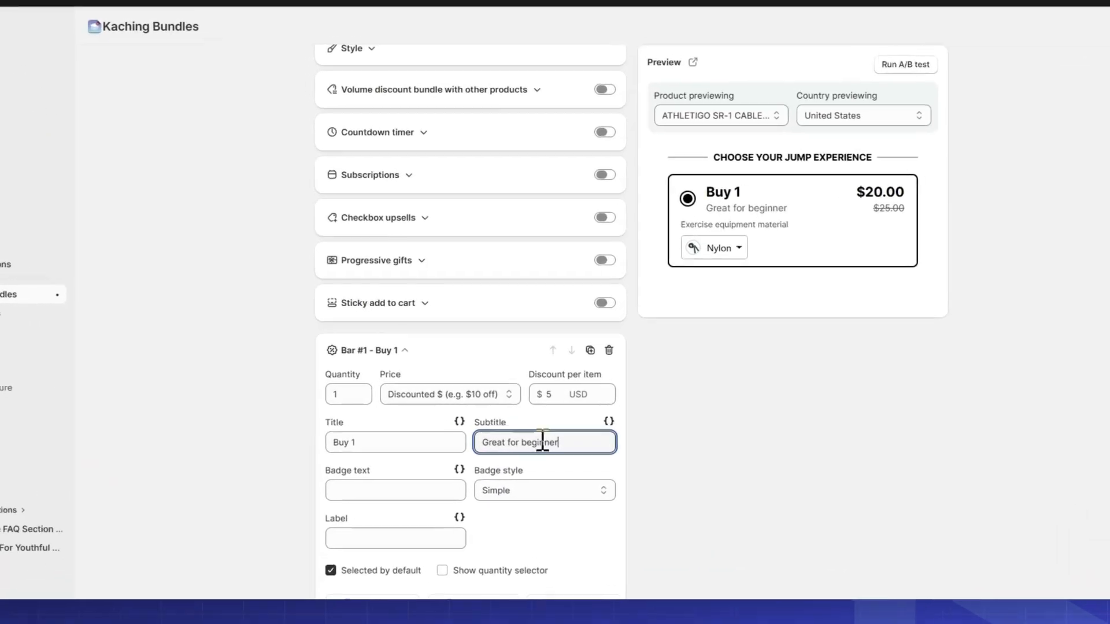
drag(547, 433, 574, 434)
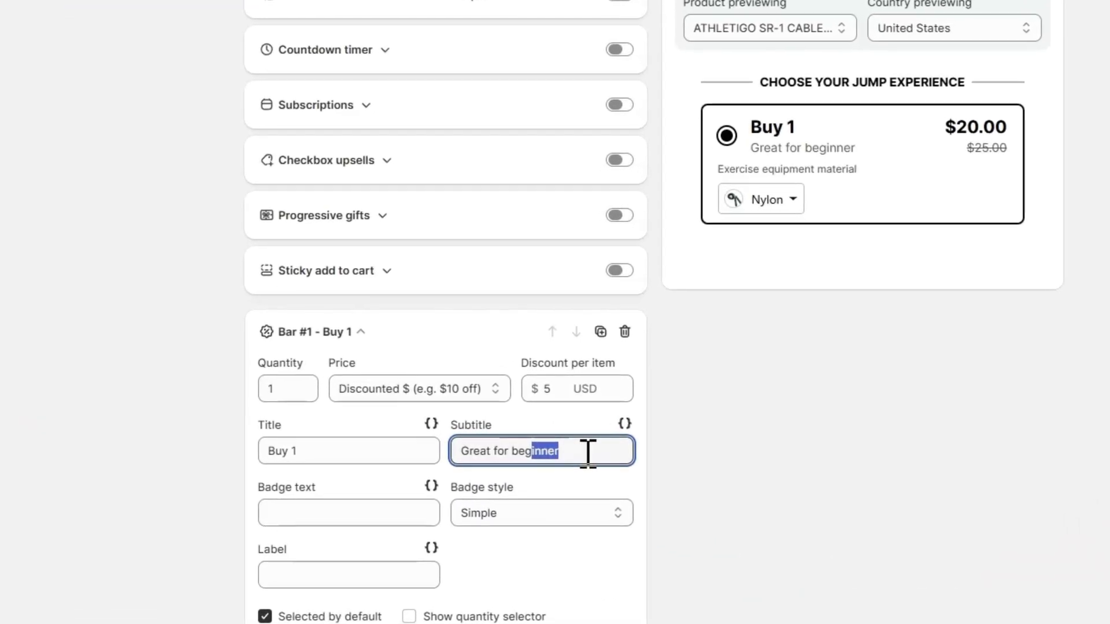
key(BackSpace)
text(n)
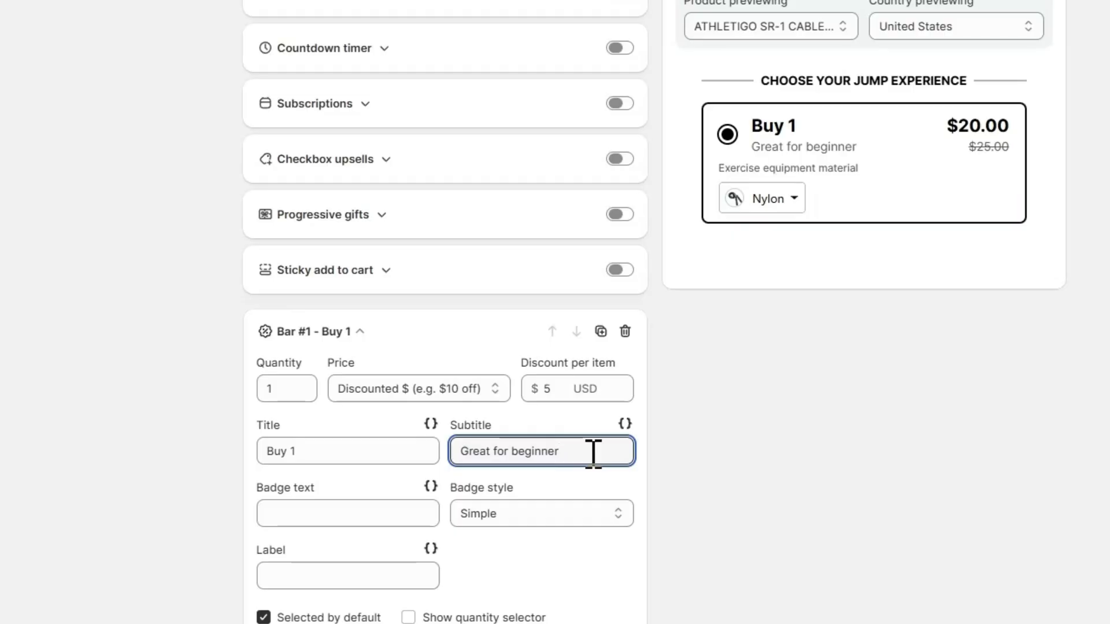
Step: Set the Buy 1 bar's label to "You saved $5", keep it selected by default and collapse the bar
scroll(521, 450, down, 3)
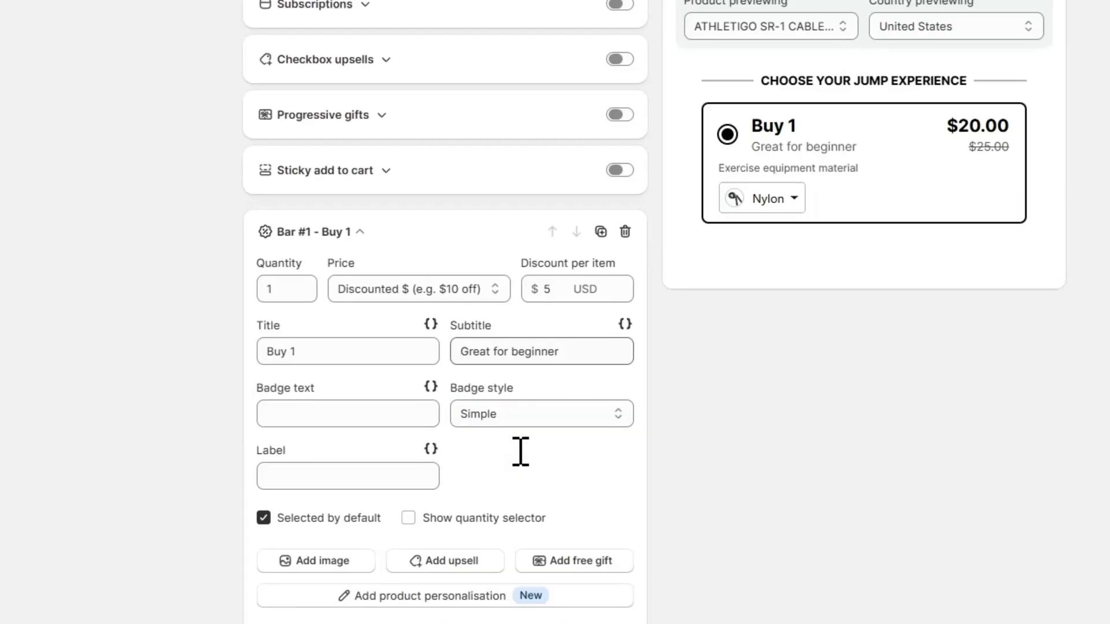
click(330, 403)
text(You sa)
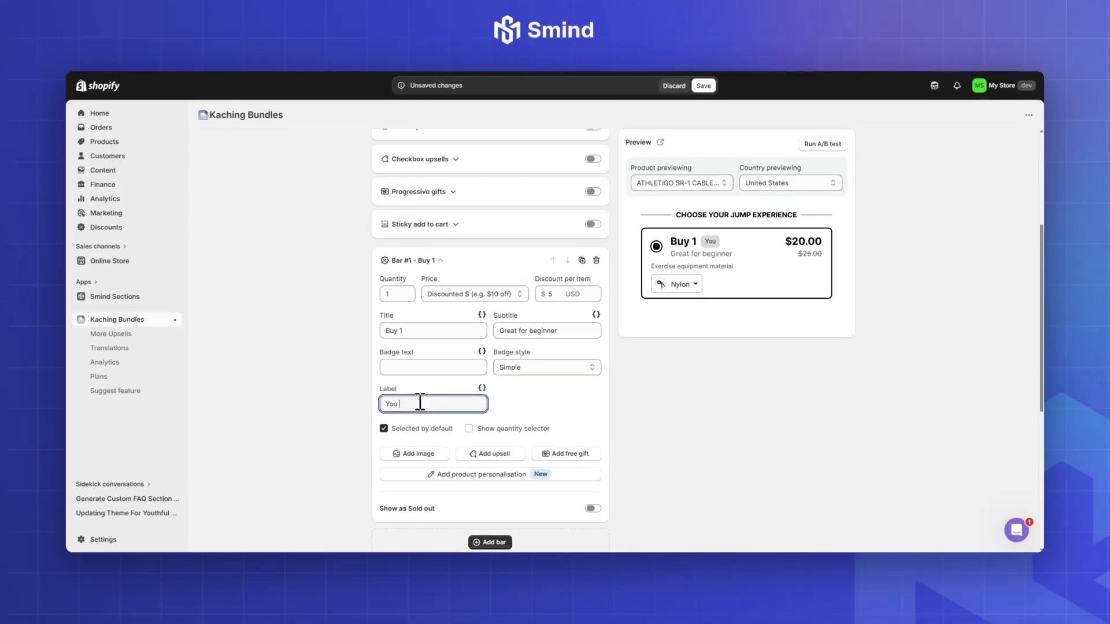
text(ved $5)
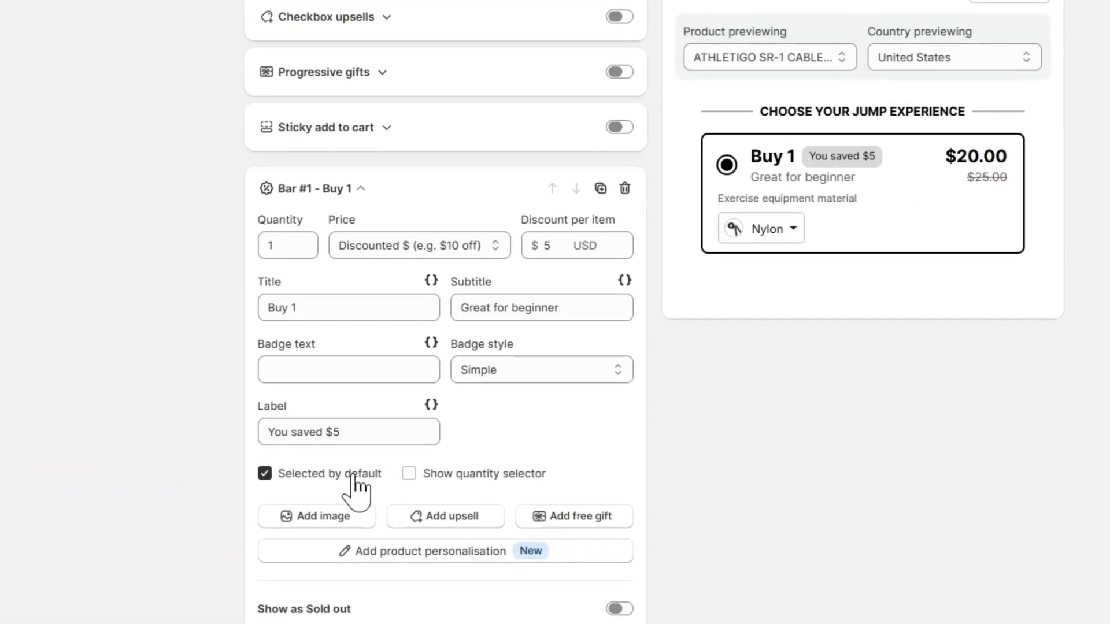
click(436, 428)
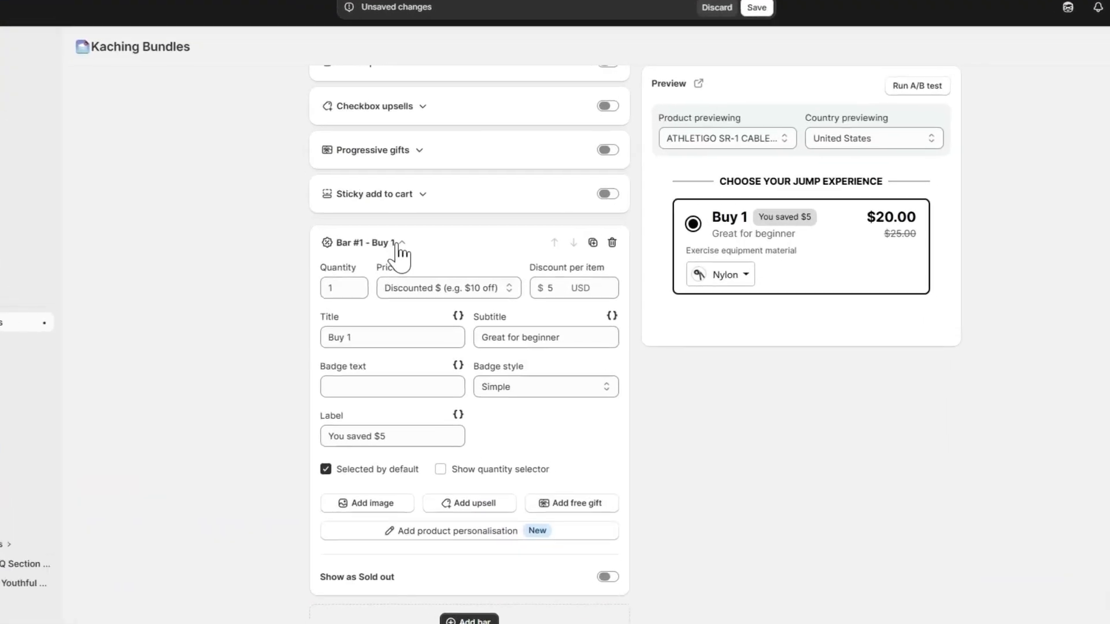
click(441, 261)
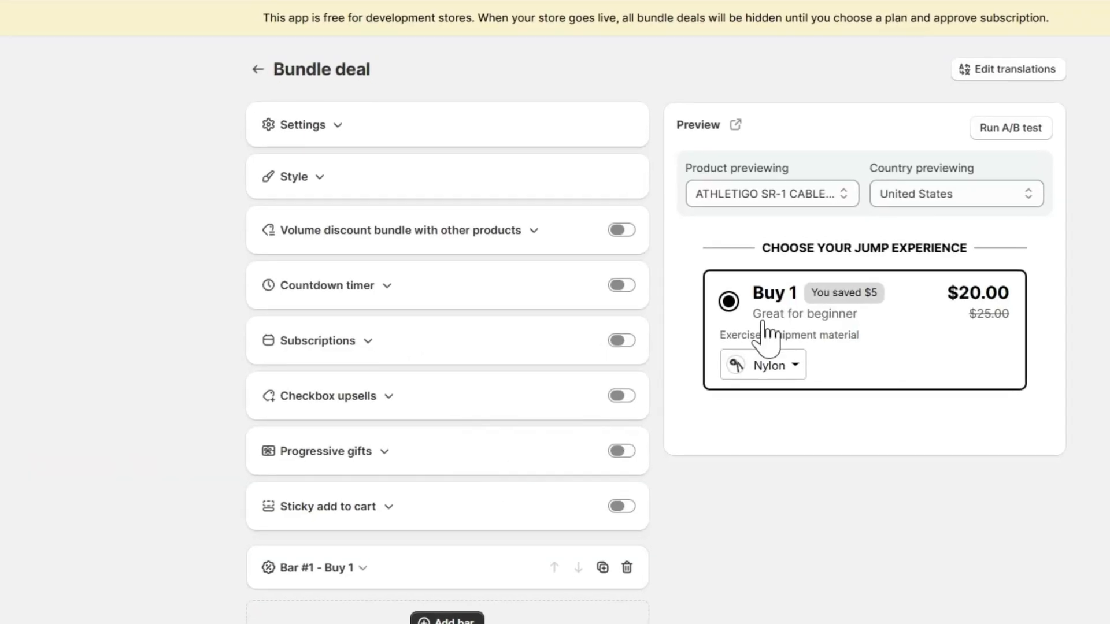
Step: Duplicate the Buy 1 bar, set the copy's quantity to 2 and title it "Buy 2"
scroll(578, 451, down, 2)
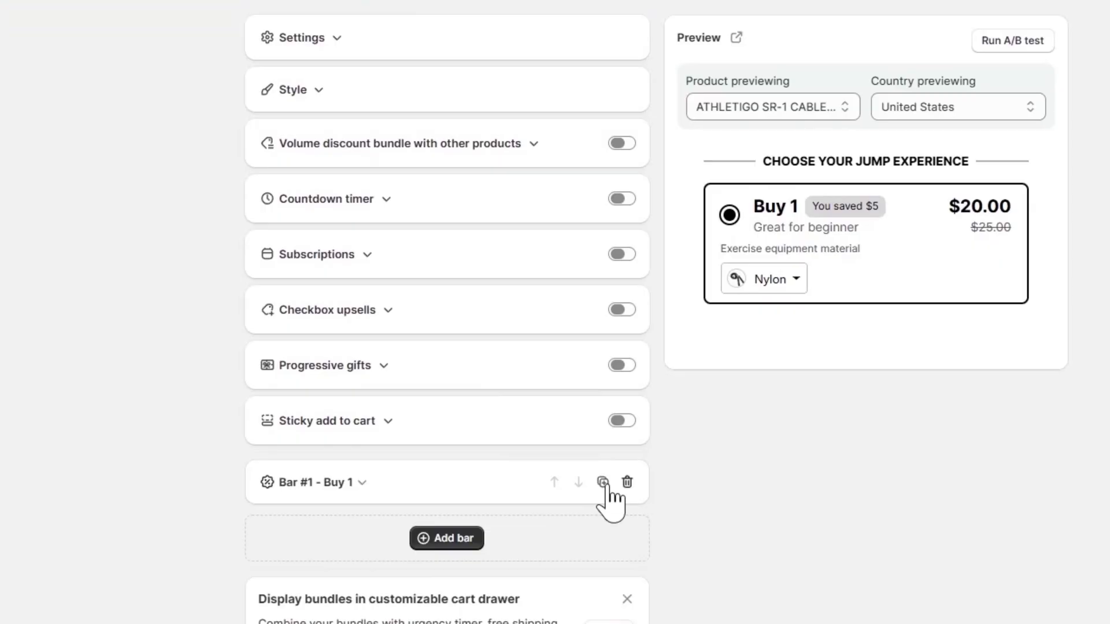
click(605, 485)
scroll(491, 477, down, 3)
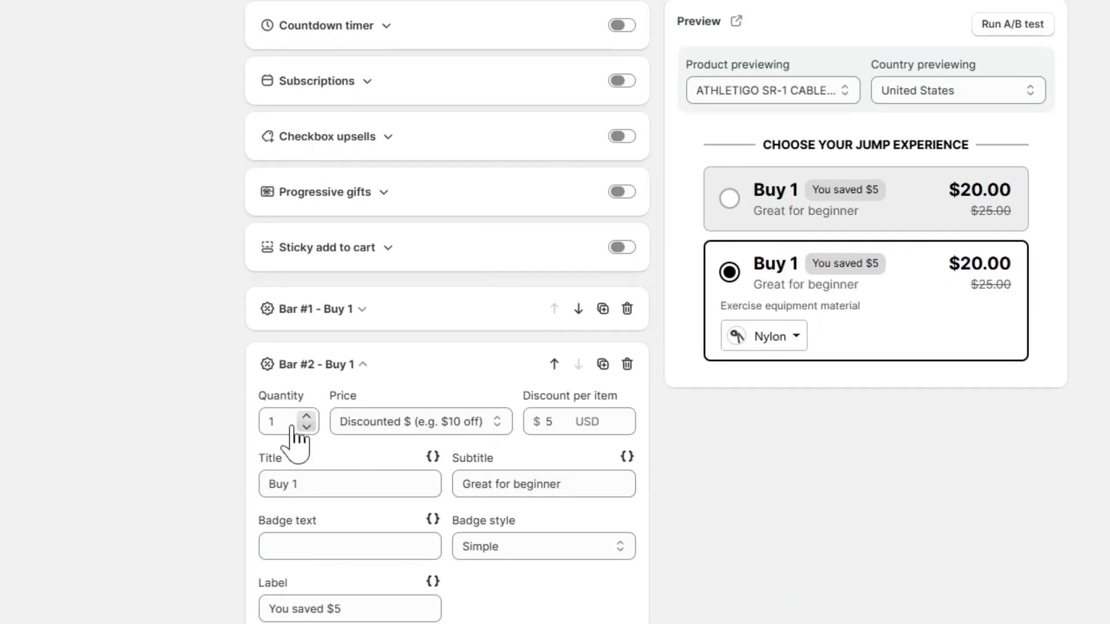
drag(288, 424, 223, 427)
text(2)
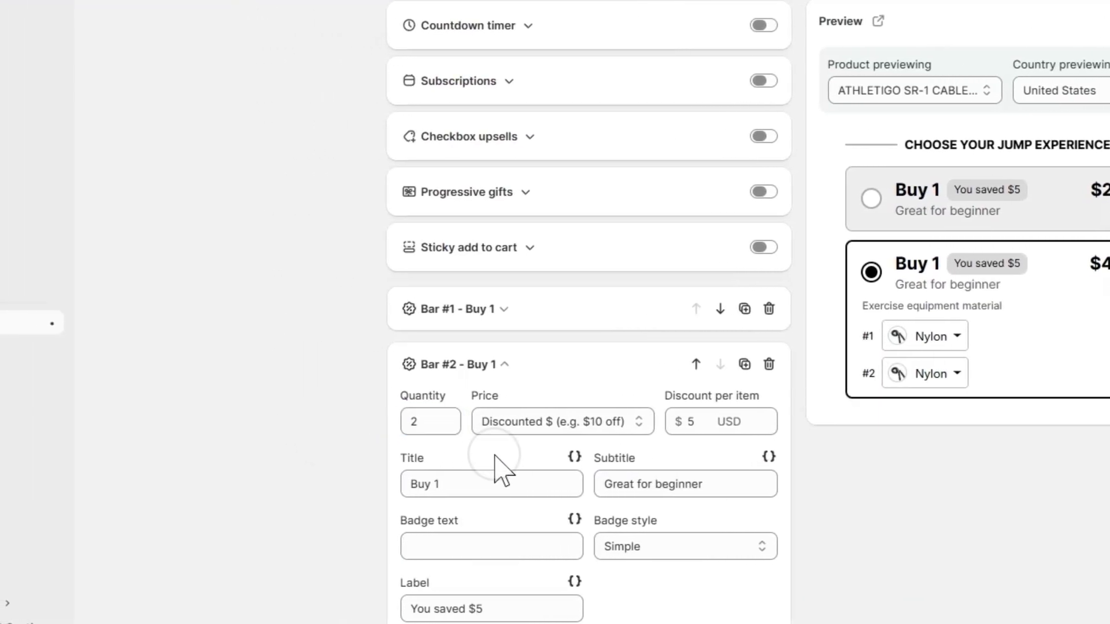
click(466, 484)
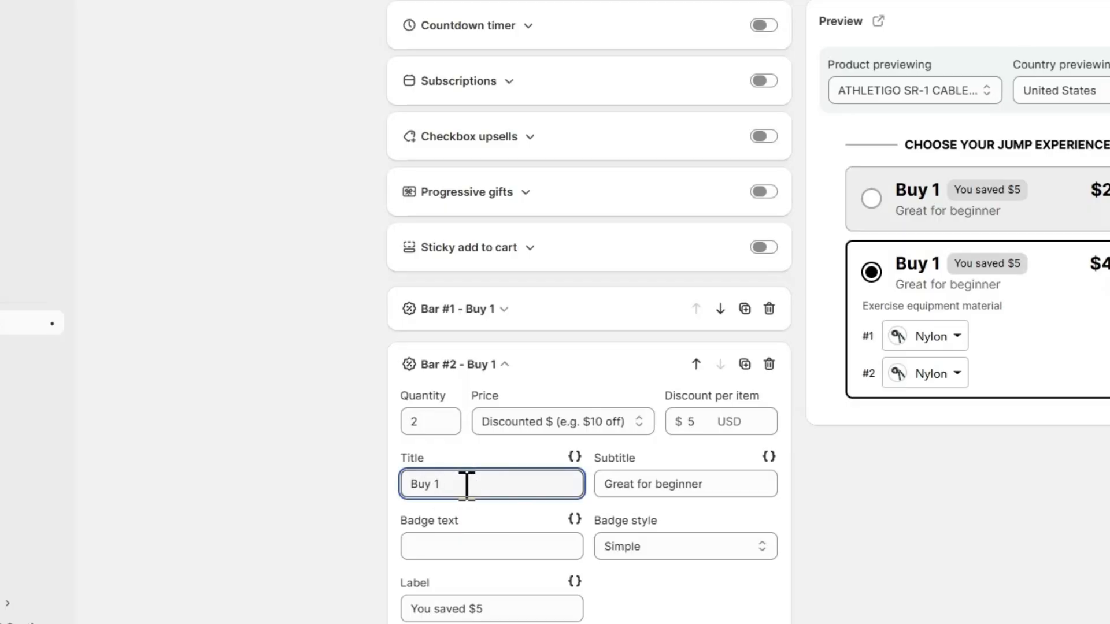
key(BackSpace)
text(2)
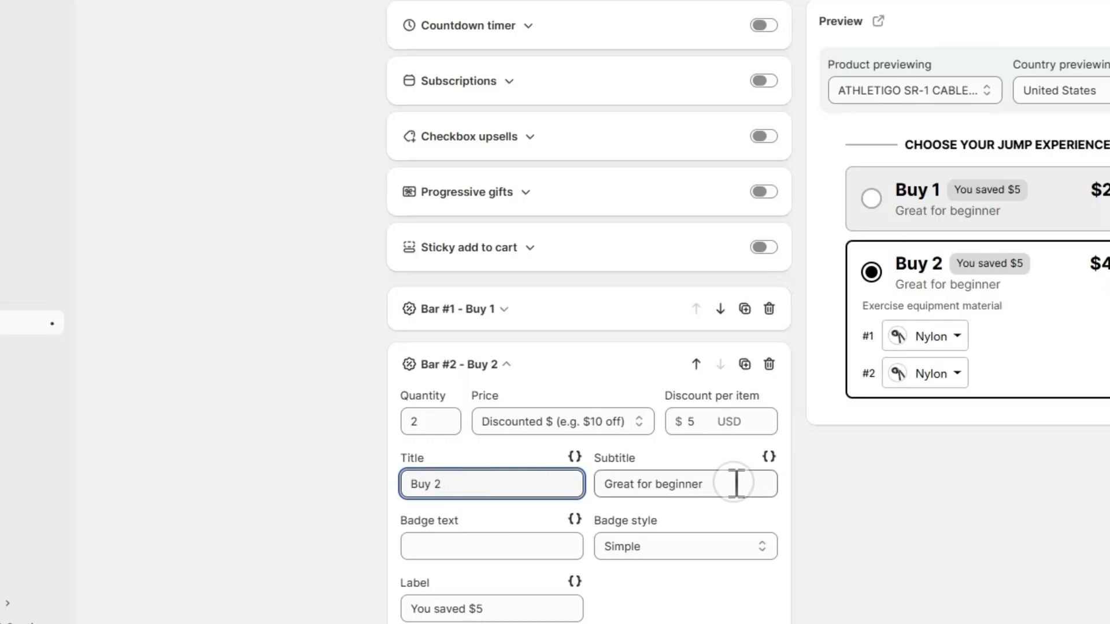
Step: Set the Buy 2 bar's subtitle to "Ideal for couples or roommates" and its label to "You saved $10"
drag(736, 483, 601, 498)
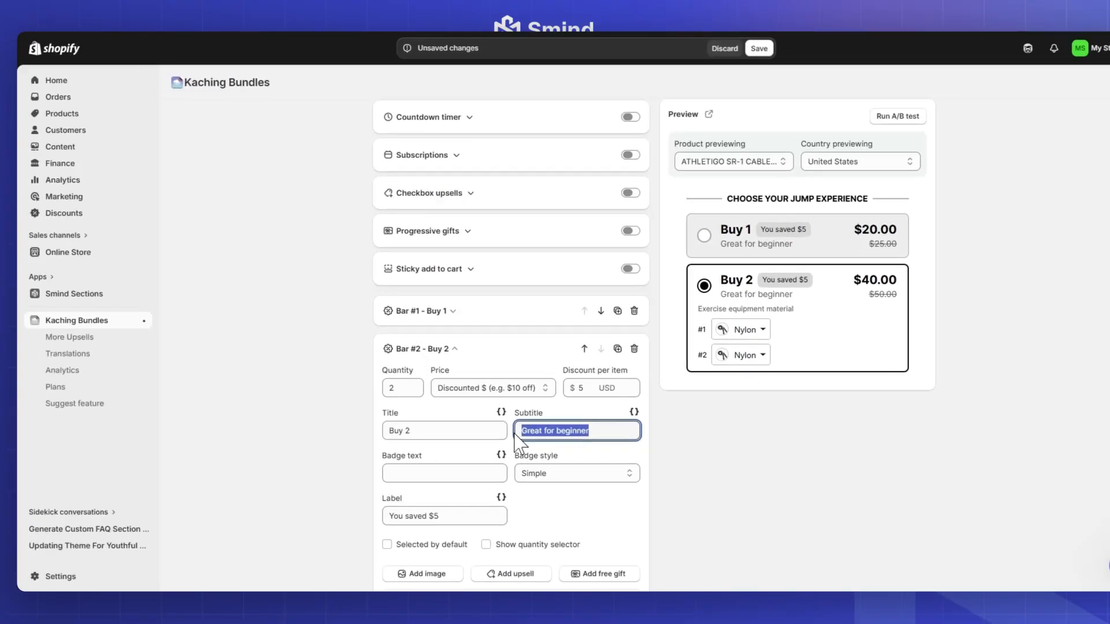
text(Ideal for)
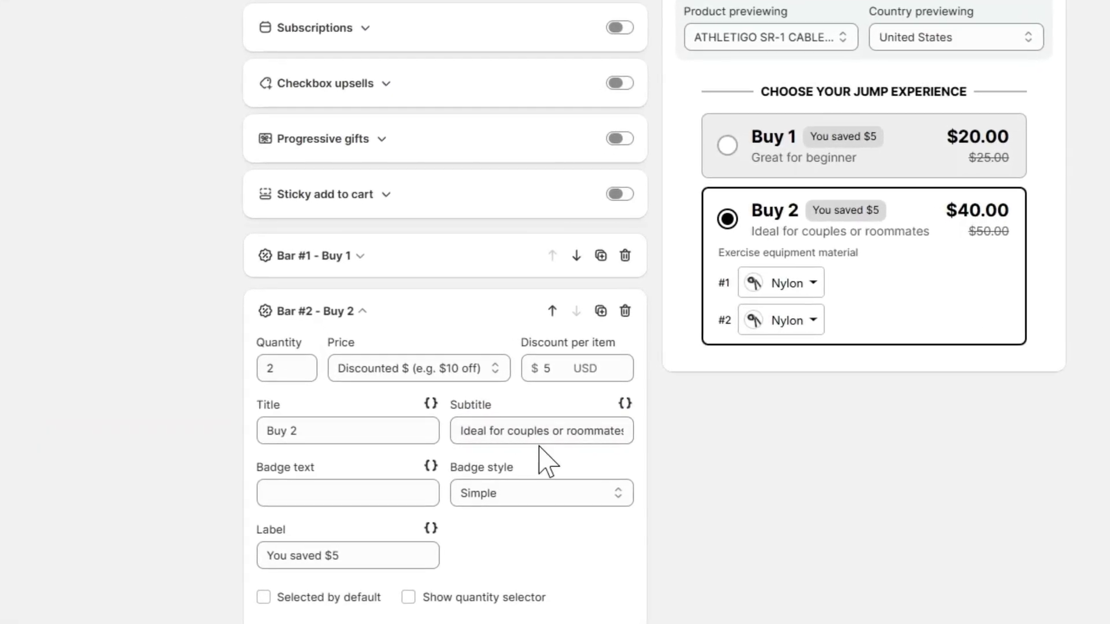
click(379, 559)
key(BackSpace)
text(10)
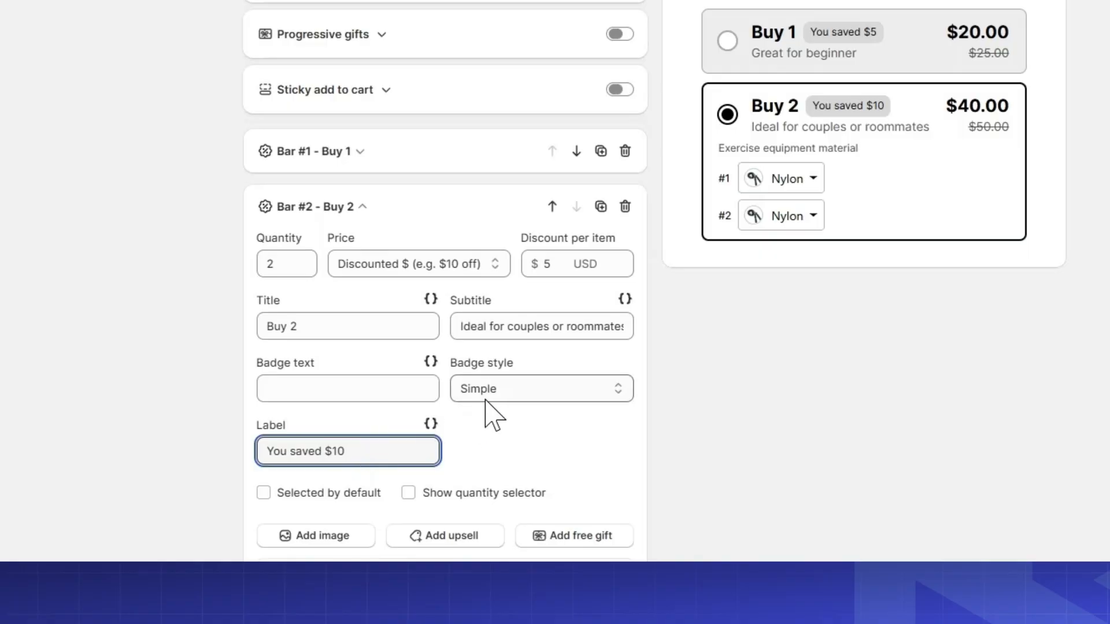
Step: Set the Buy 2 bar's badge text to "Best Seller" followed by a trophy emoji
click(375, 399)
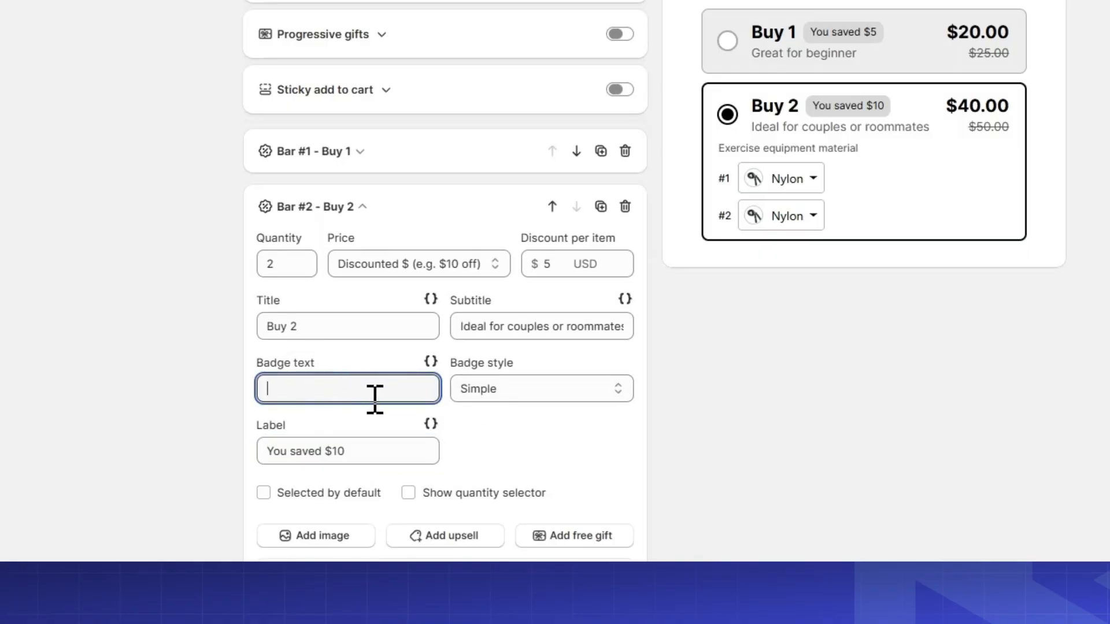
text(Best Seller)
right_click(338, 393)
click(393, 3)
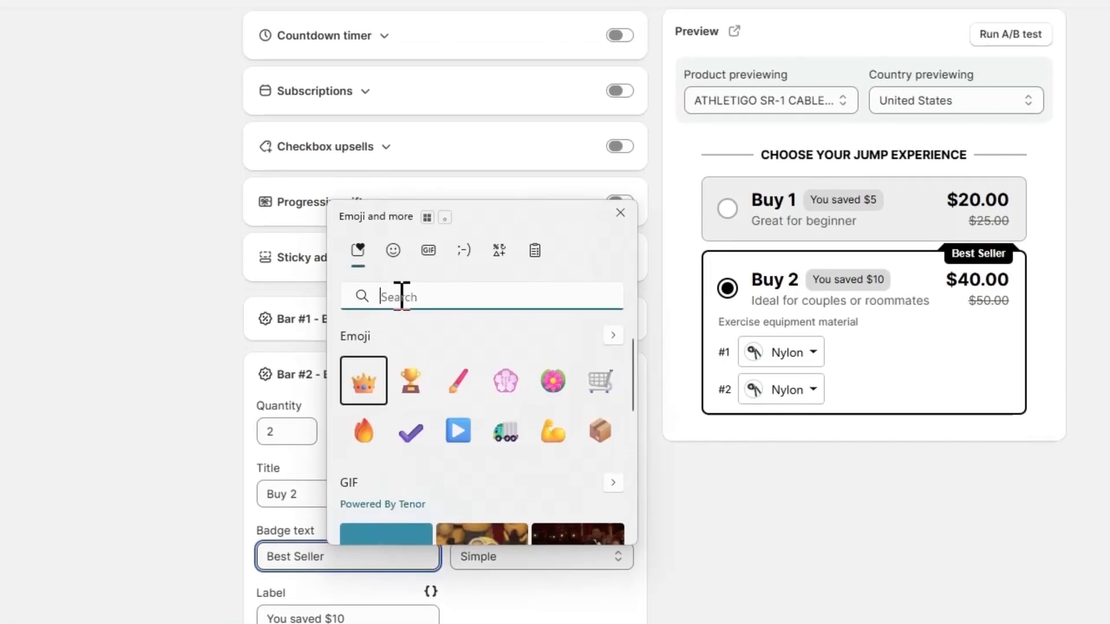
text(trophy)
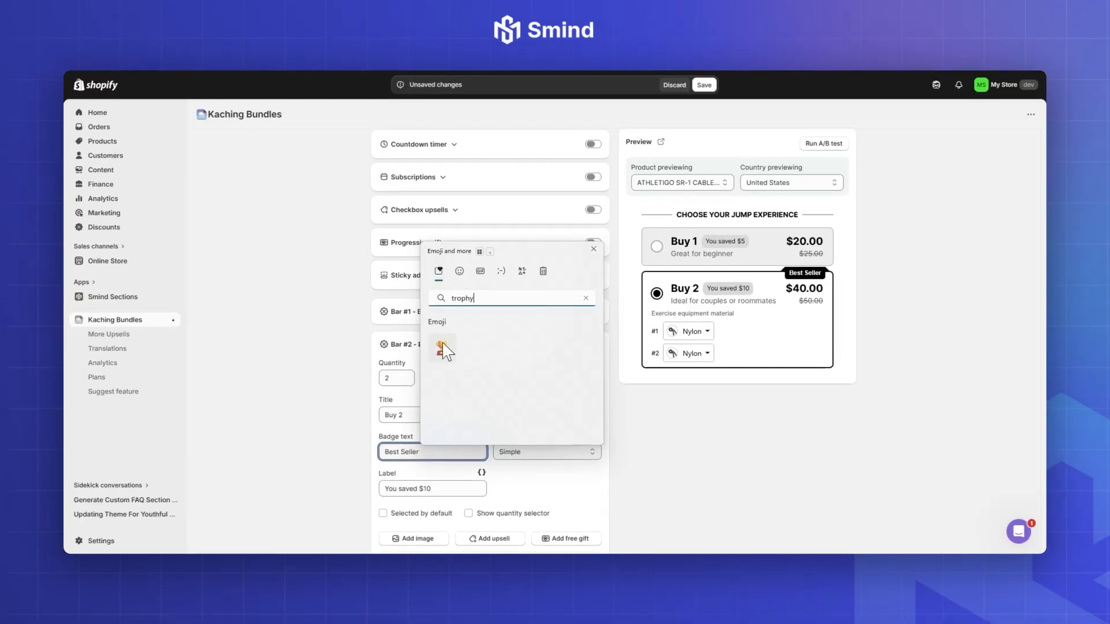
click(443, 348)
key(Escape)
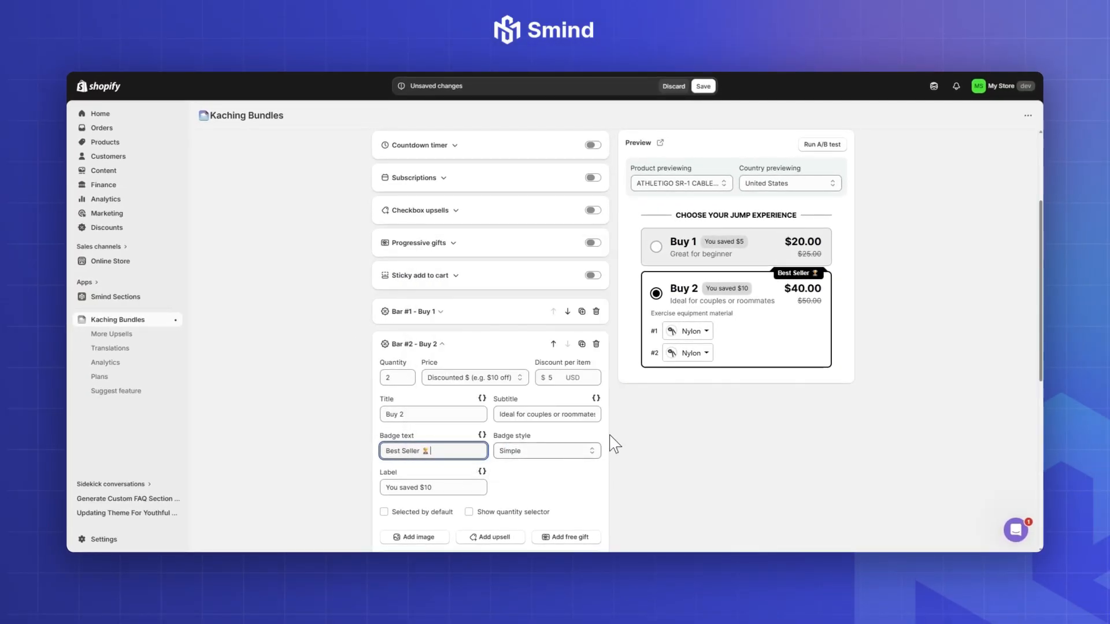
Step: Duplicate the Buy 2 bar, set the copy's quantity to 3 and title it "Buy 3"
scroll(523, 477, down, 1)
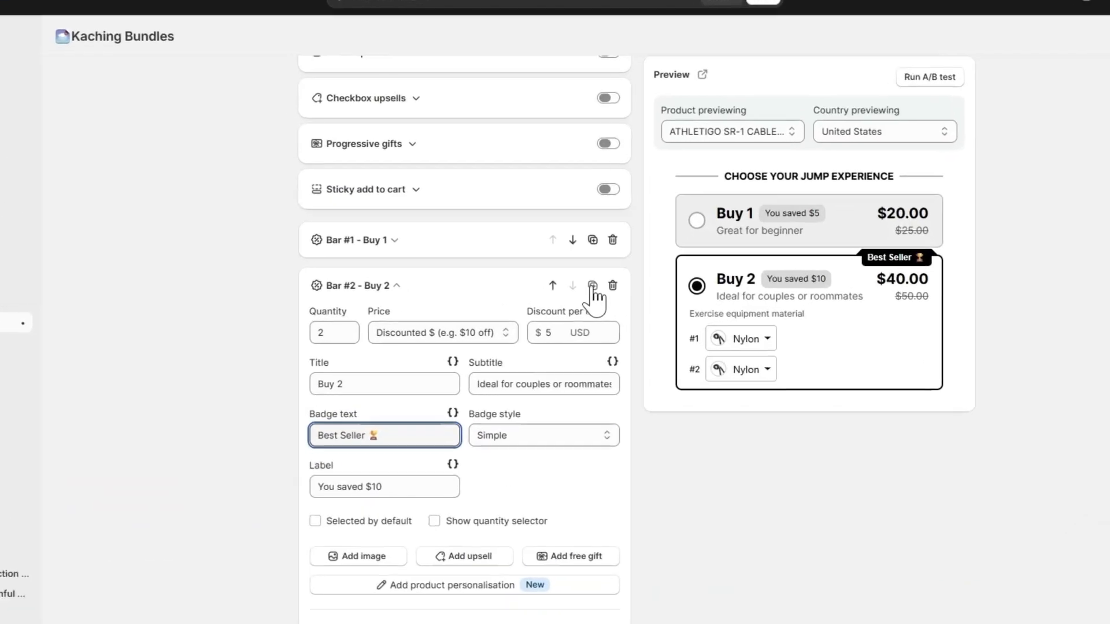
click(581, 294)
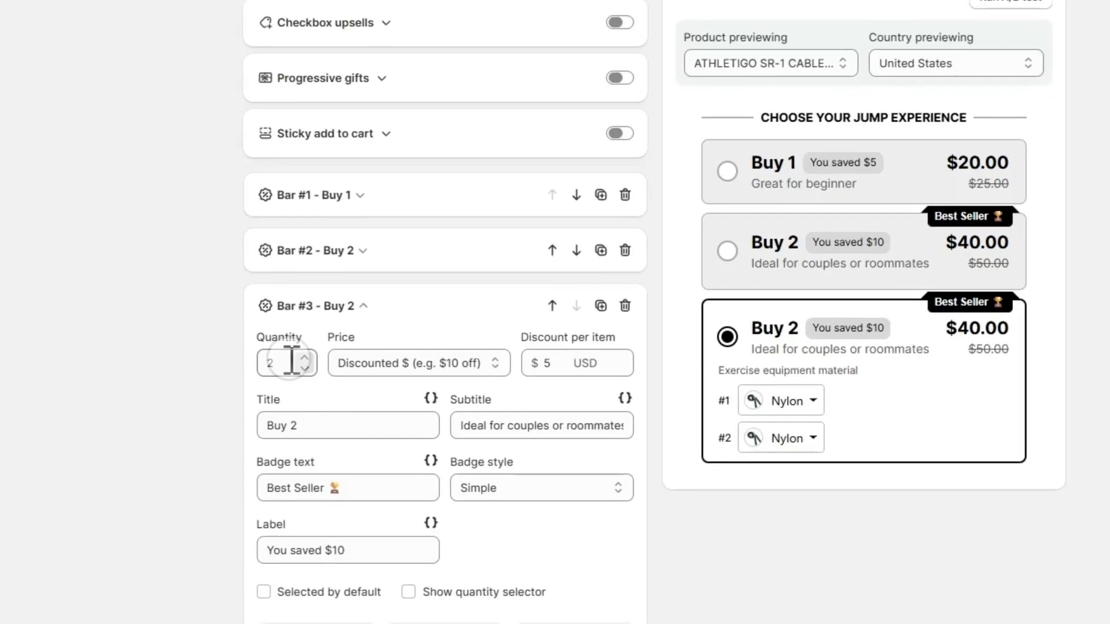
double_click(292, 363)
text(3)
click(307, 426)
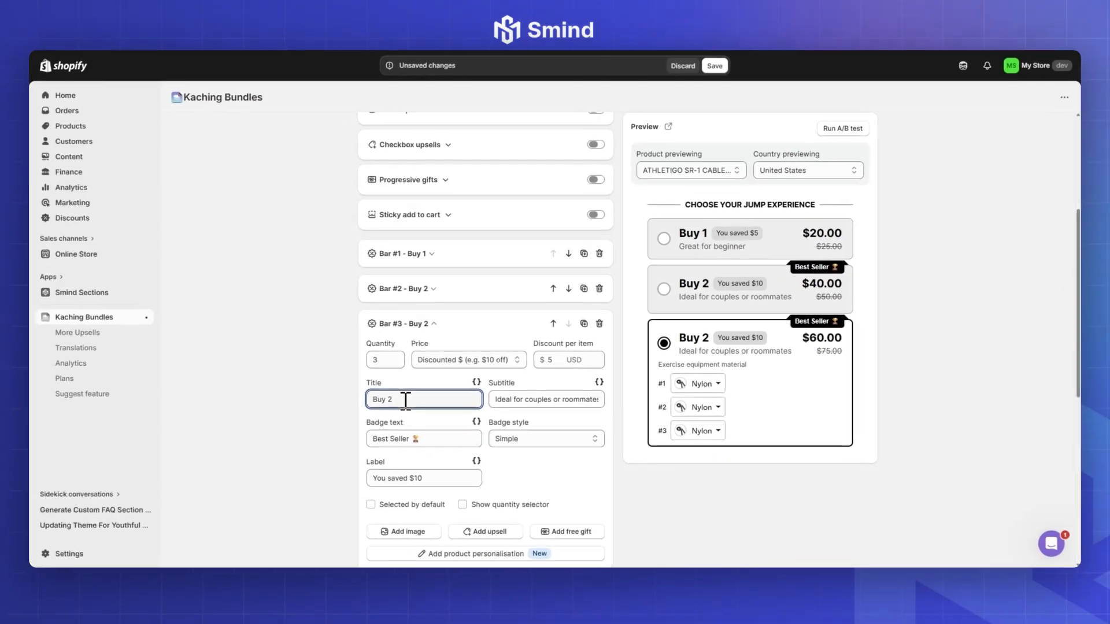
key(BackSpace)
text(3)
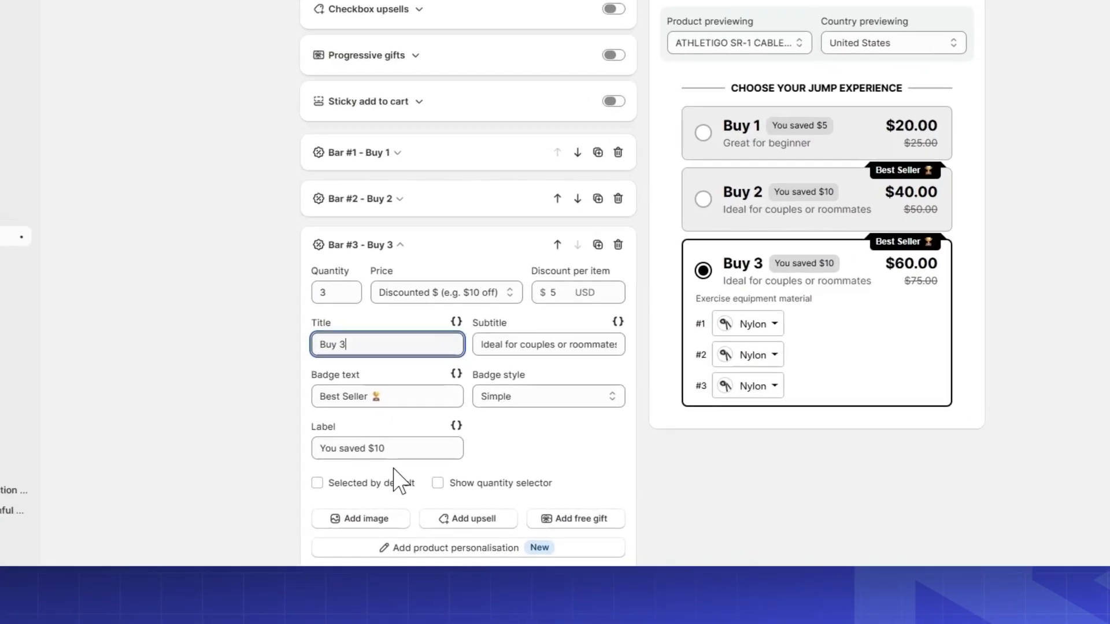
Step: Set the Buy 3 bar's label to "You saved $15"
click(447, 471)
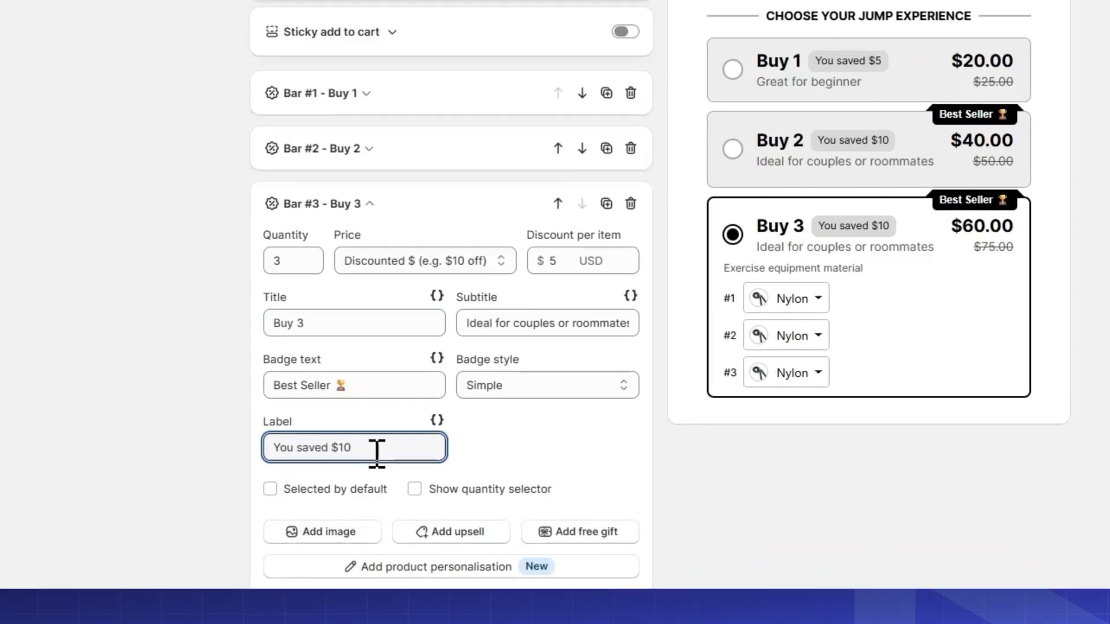
key(BackSpace)
text(5)
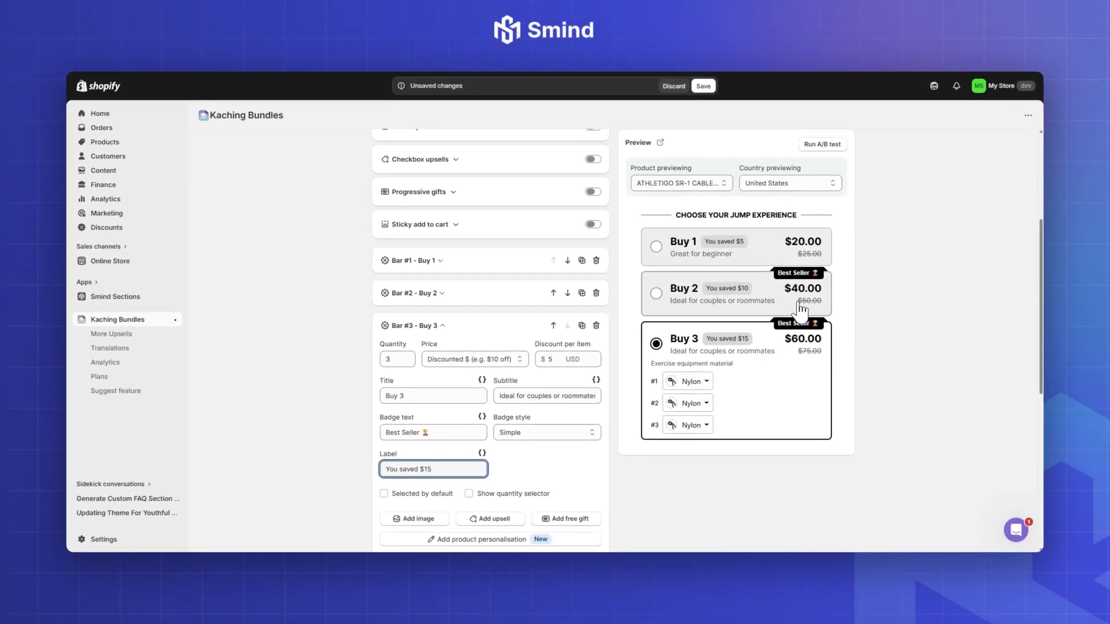
Step: Replace the Buy 3 bar's badge text with "Maximum Value" followed by a crown emoji
drag(457, 434, 382, 433)
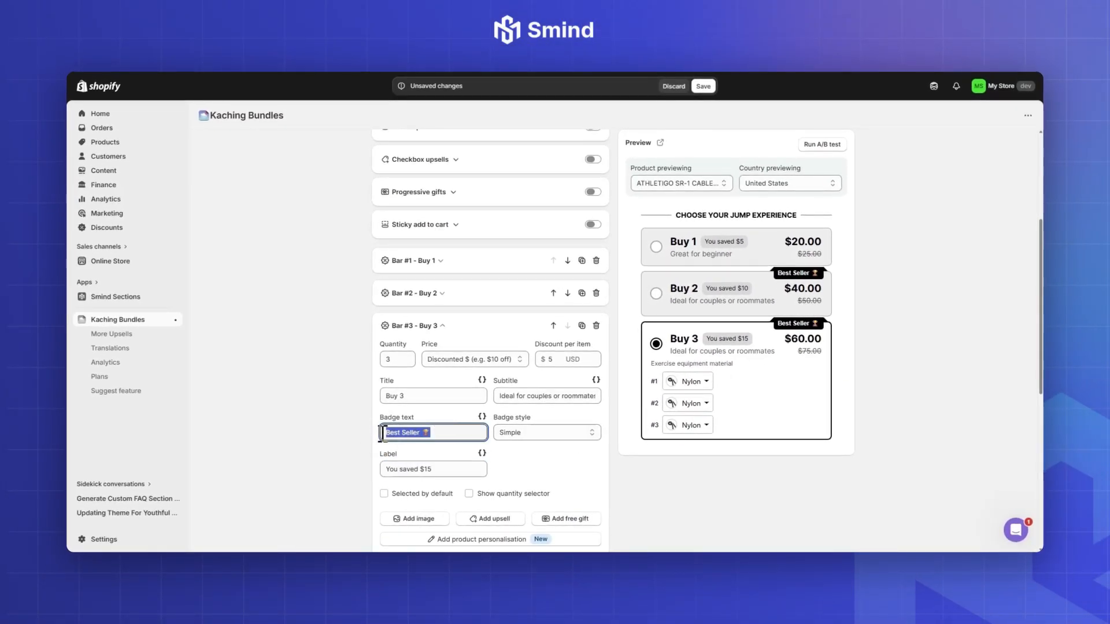
text(Maximum Value)
right_click(451, 433)
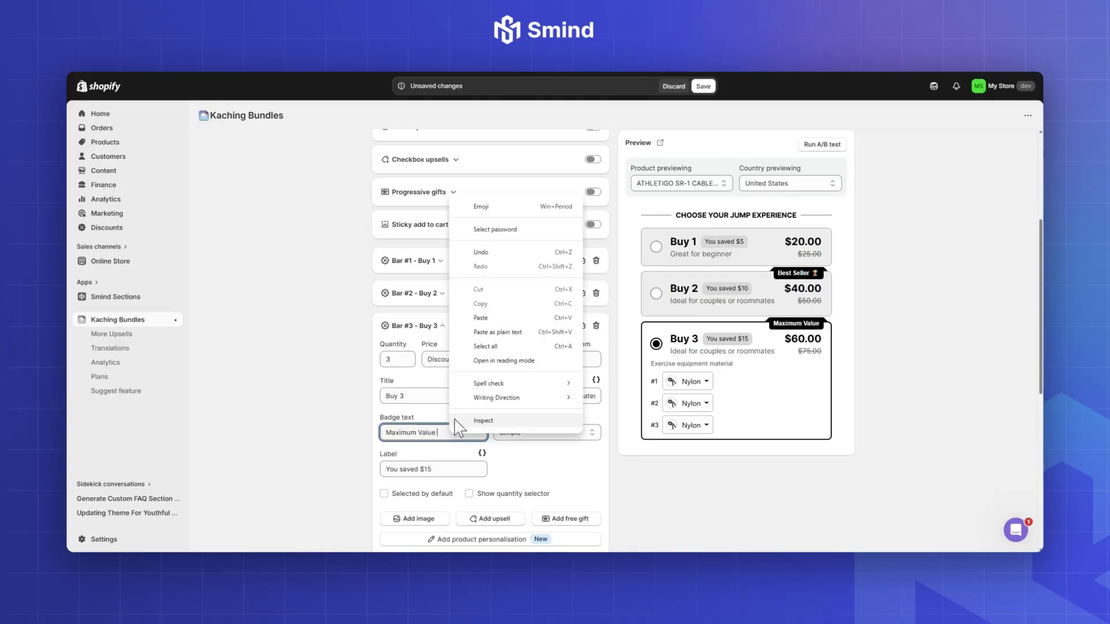
click(489, 209)
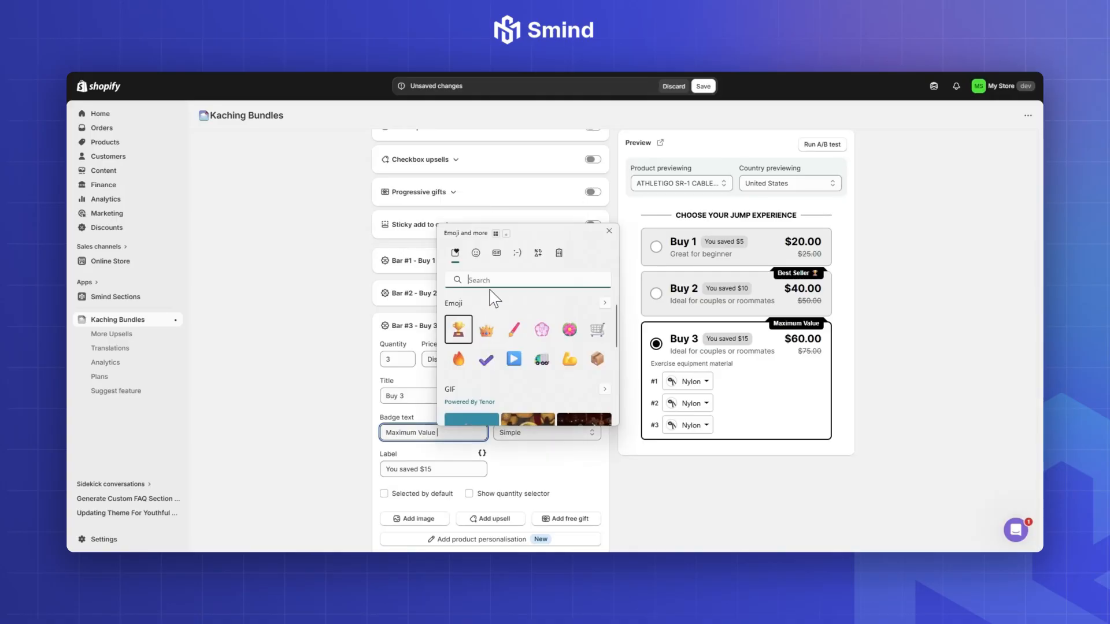
text(crow)
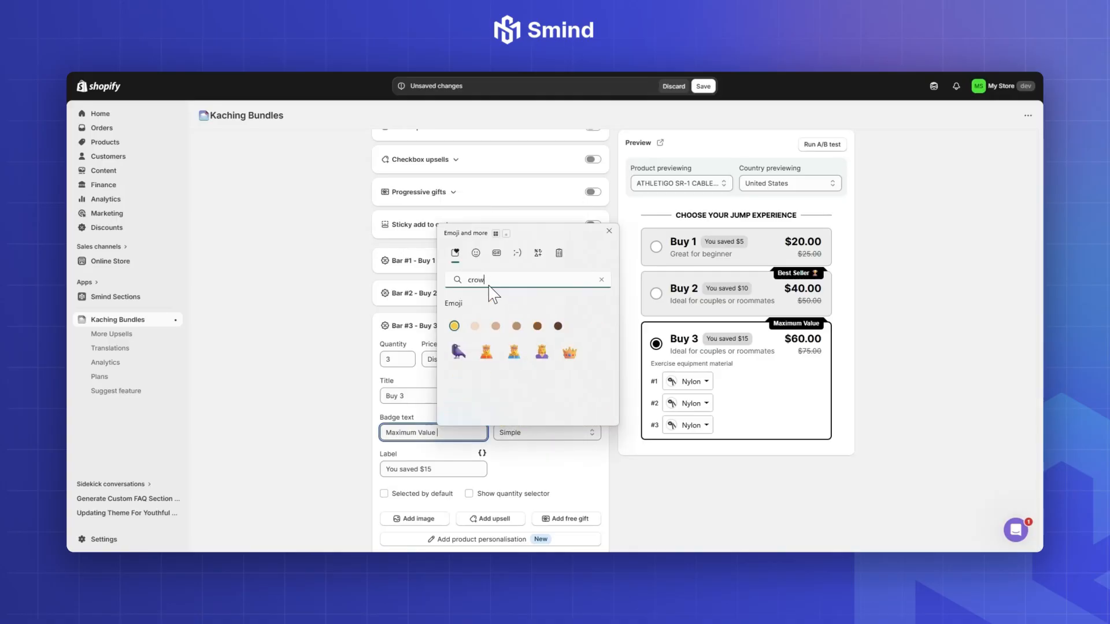
click(569, 353)
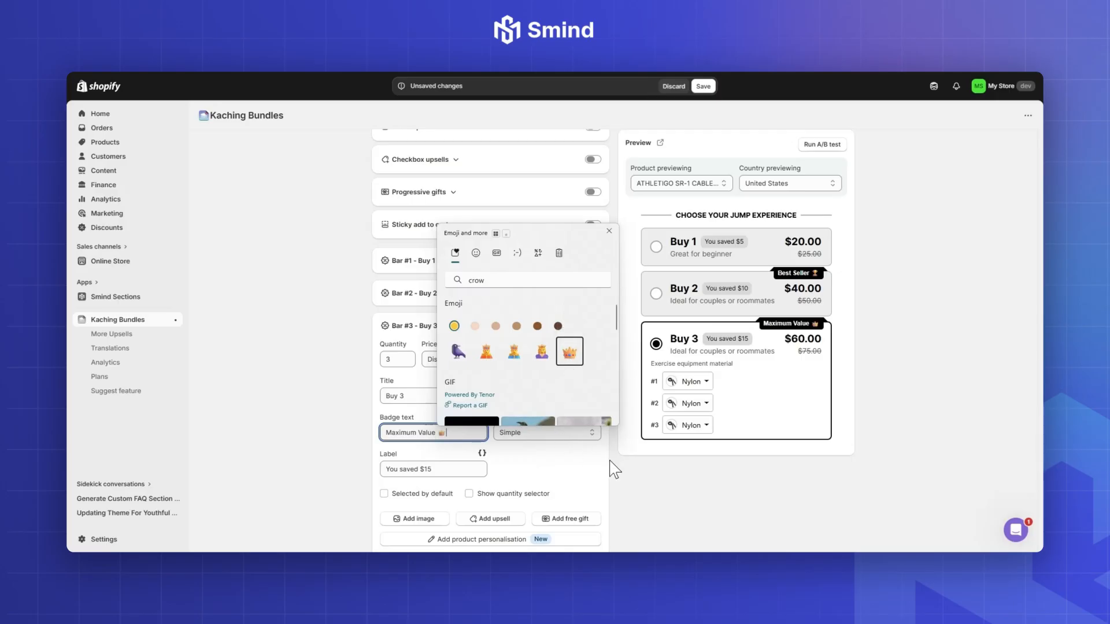
key(Escape)
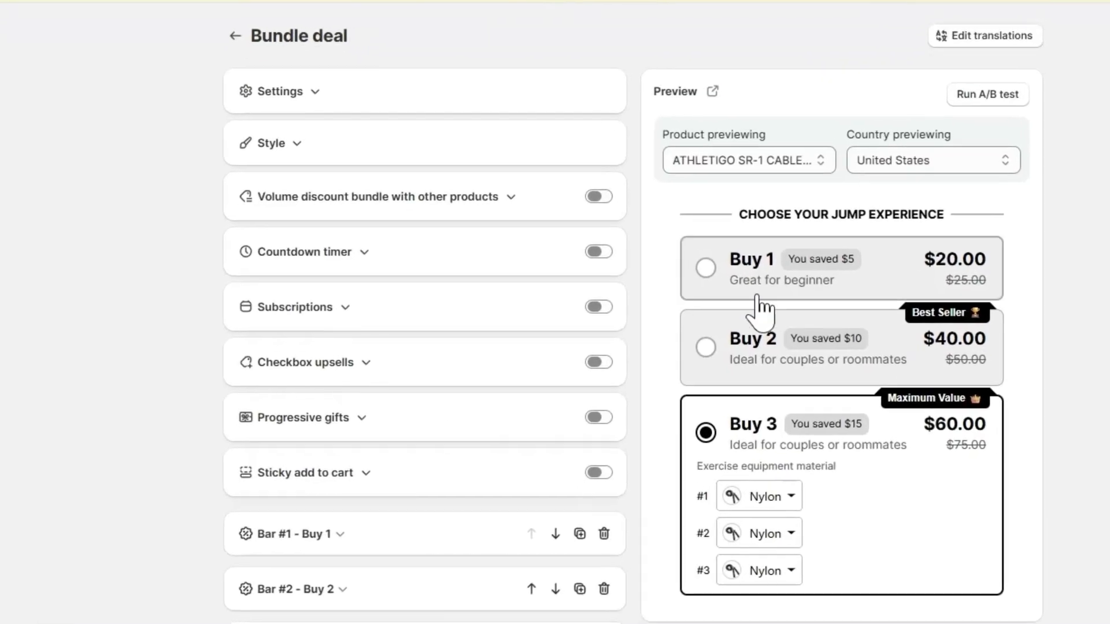
Step: Check the Buy 1, Buy 2 and Buy 3 options one after another in the deal preview
click(759, 306)
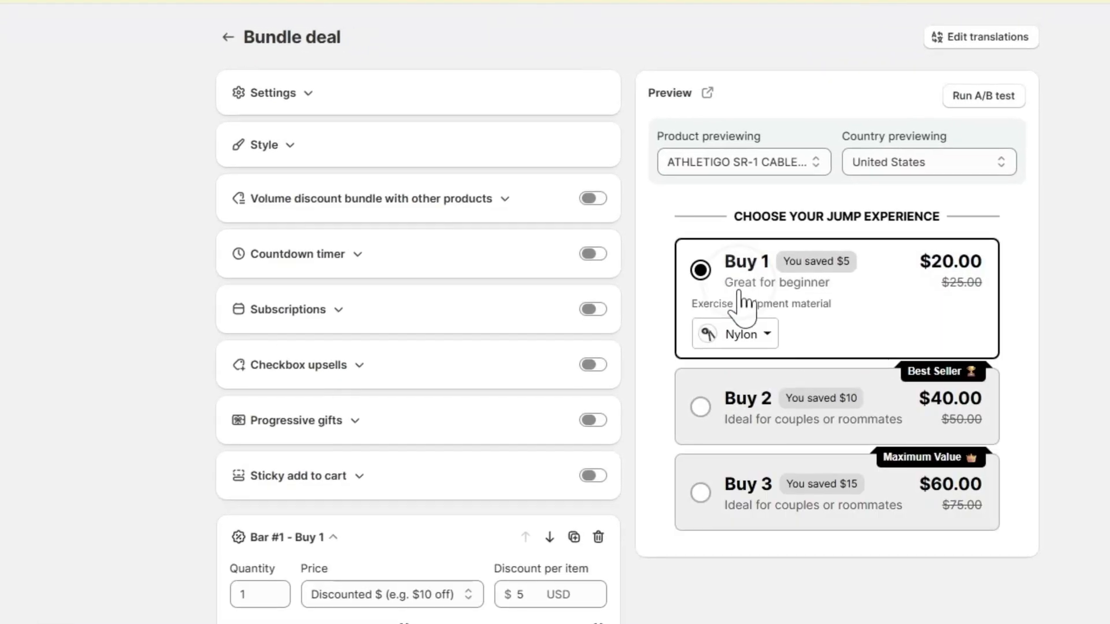
click(736, 416)
click(763, 533)
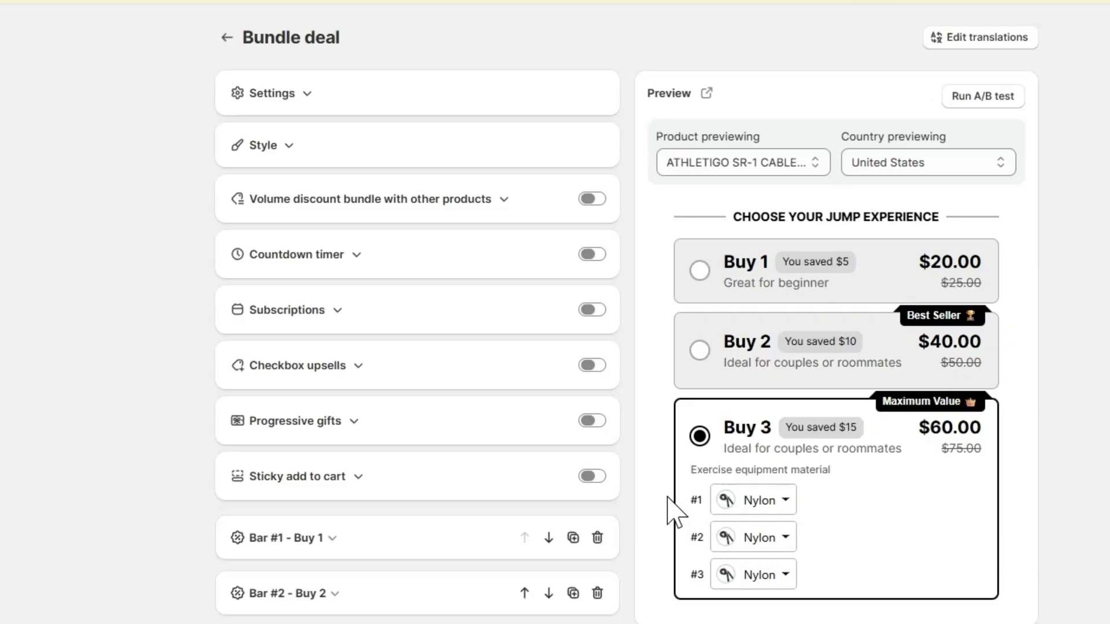
Step: Collapse the Buy 3 bar and add a "Complete the bundle" bar with the side-by-side product layout
scroll(480, 474, down, 5)
click(331, 302)
scroll(405, 414, down, 5)
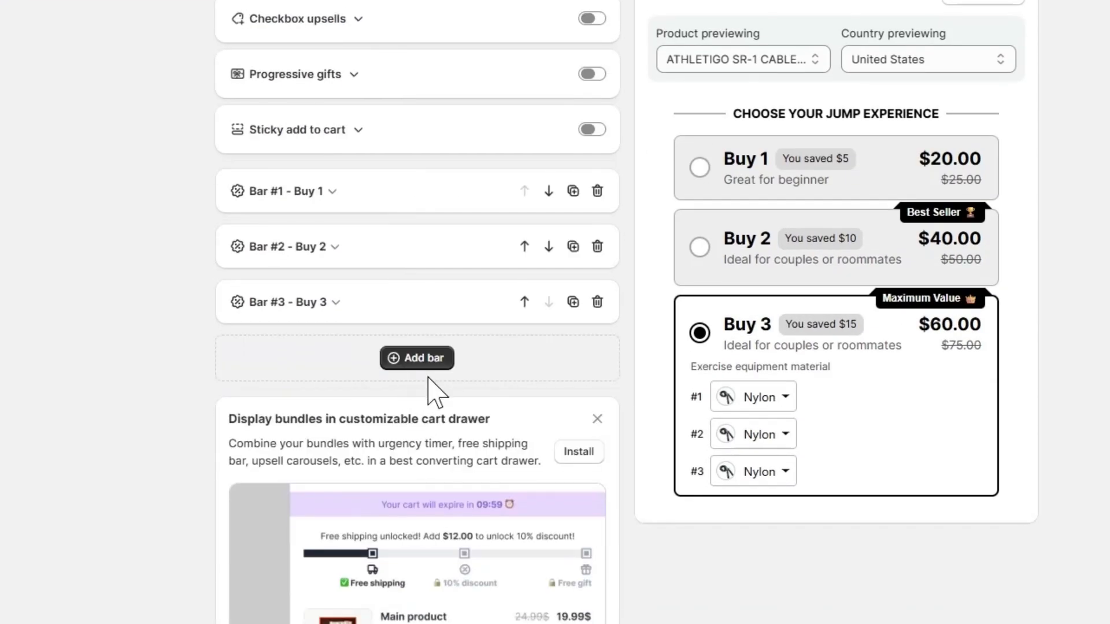
click(422, 364)
click(438, 440)
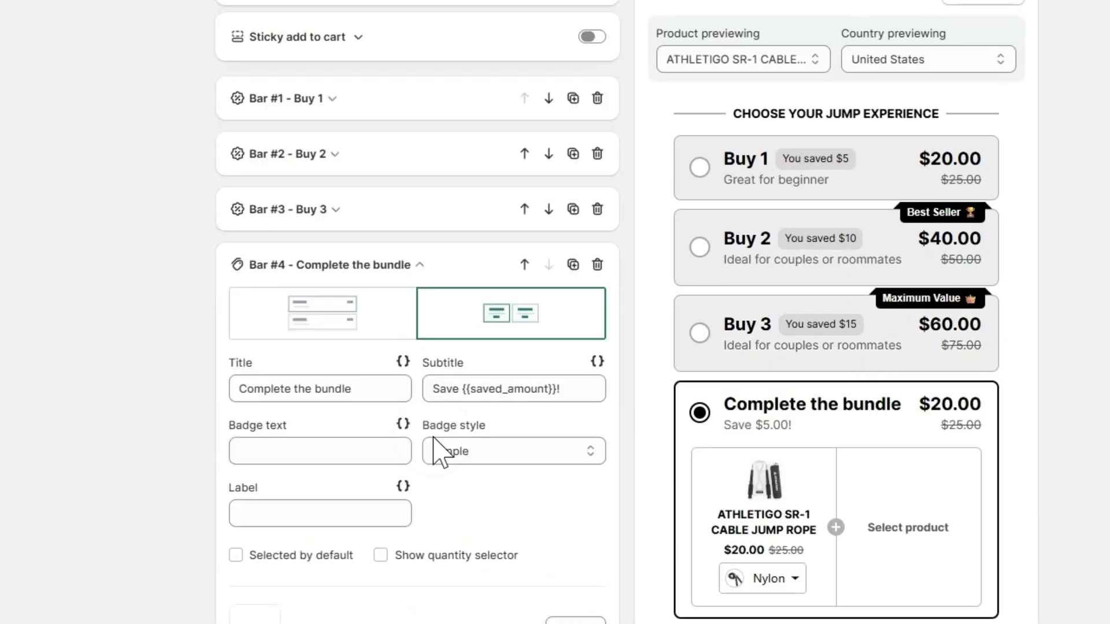
click(346, 340)
click(464, 325)
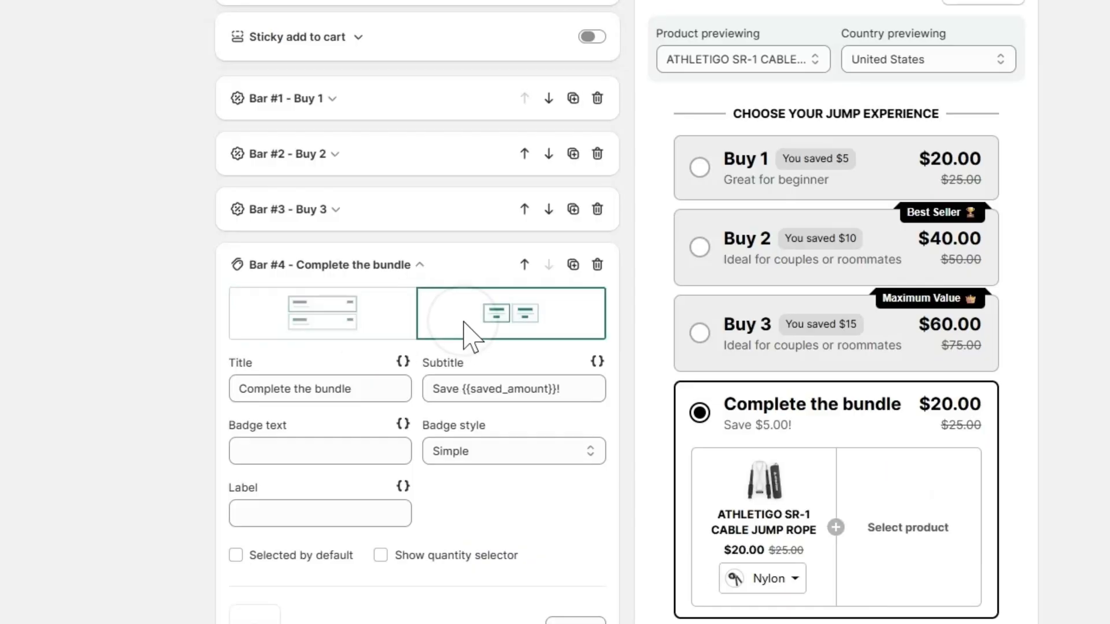
Step: Title the fourth bar "Full Jump Rope Setup" and clear its subtitle
drag(410, 389, 237, 386)
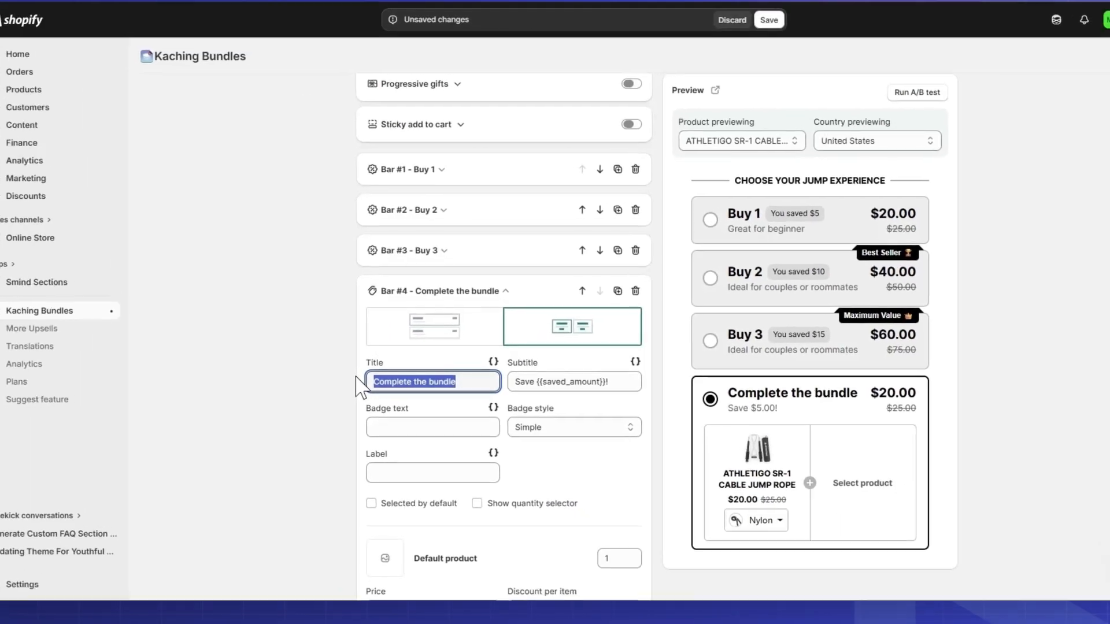
text(Full Jump Rope Setup)
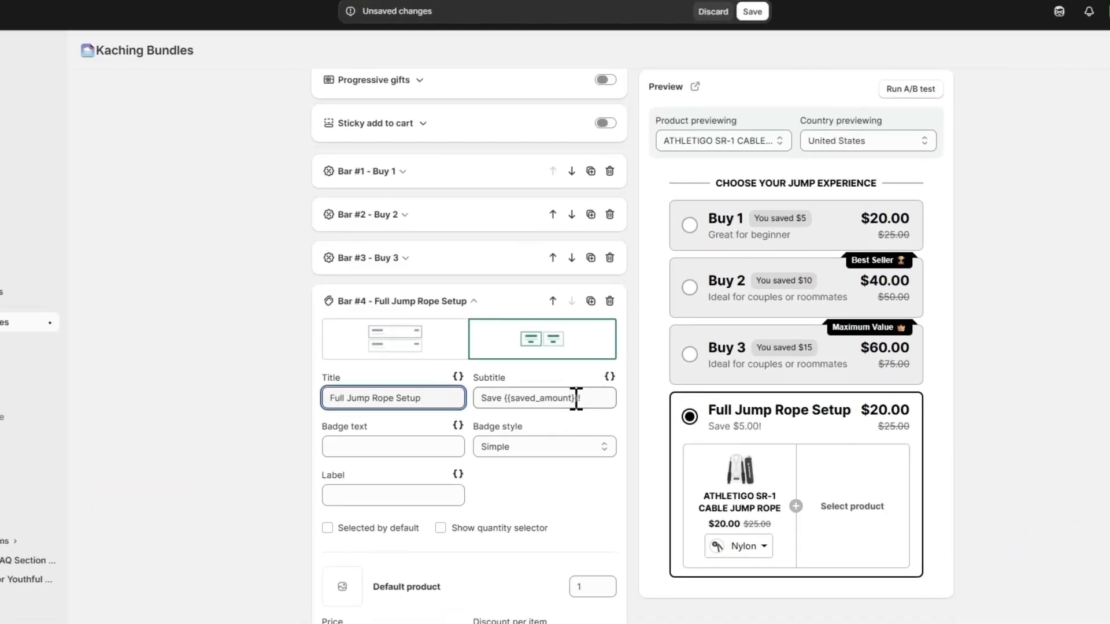
drag(573, 376, 507, 384)
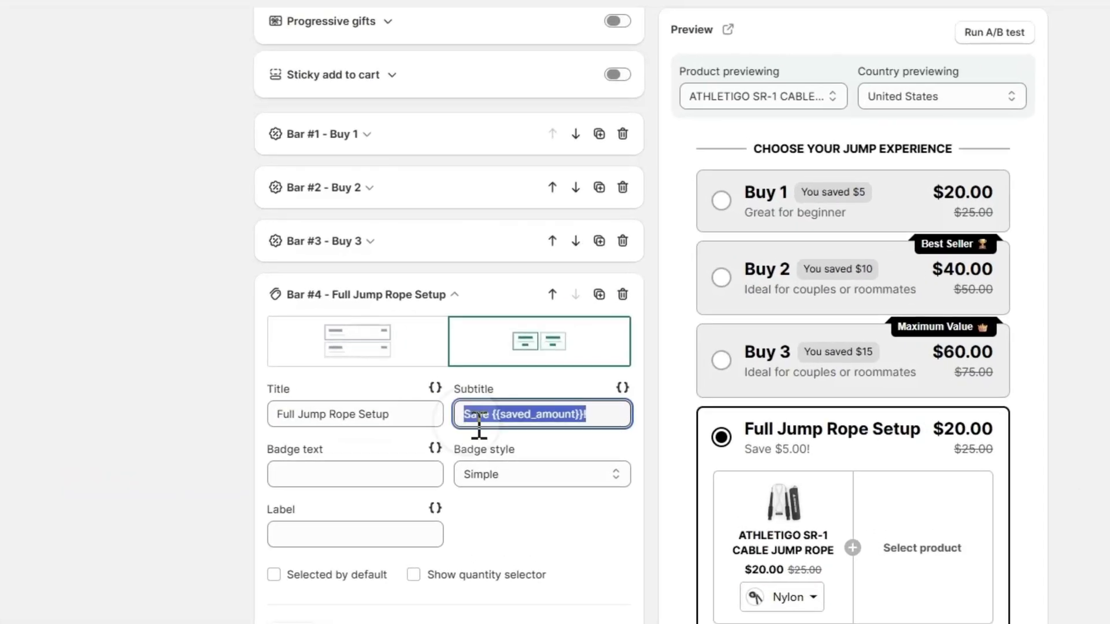
key(BackSpace)
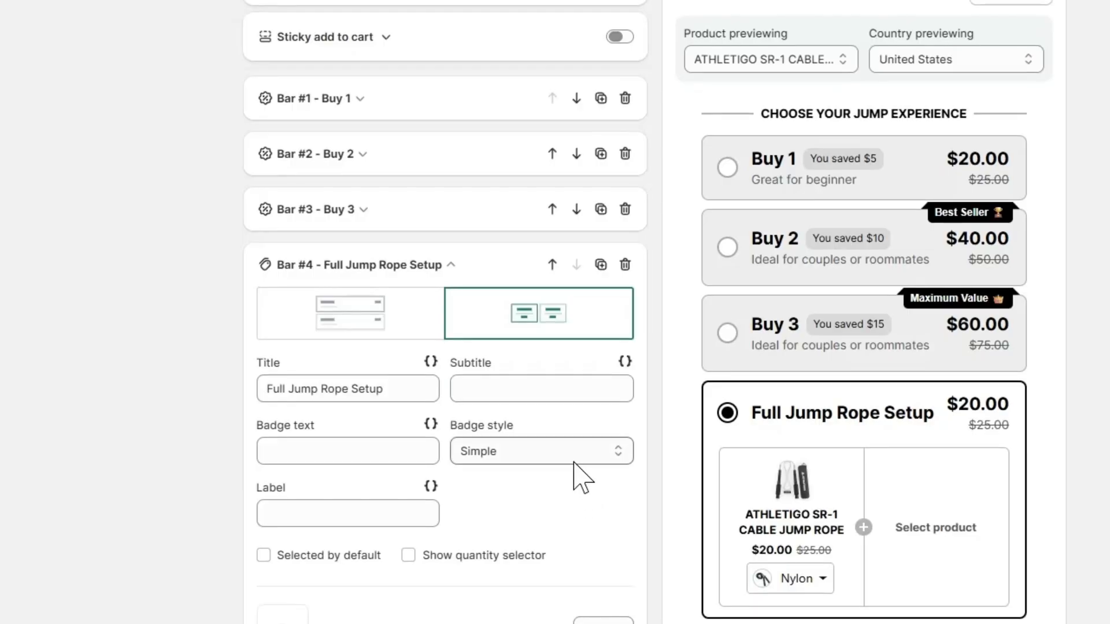
Step: Set the Full Jump Rope Setup bar's badge style to "Most popular"
click(575, 463)
click(565, 493)
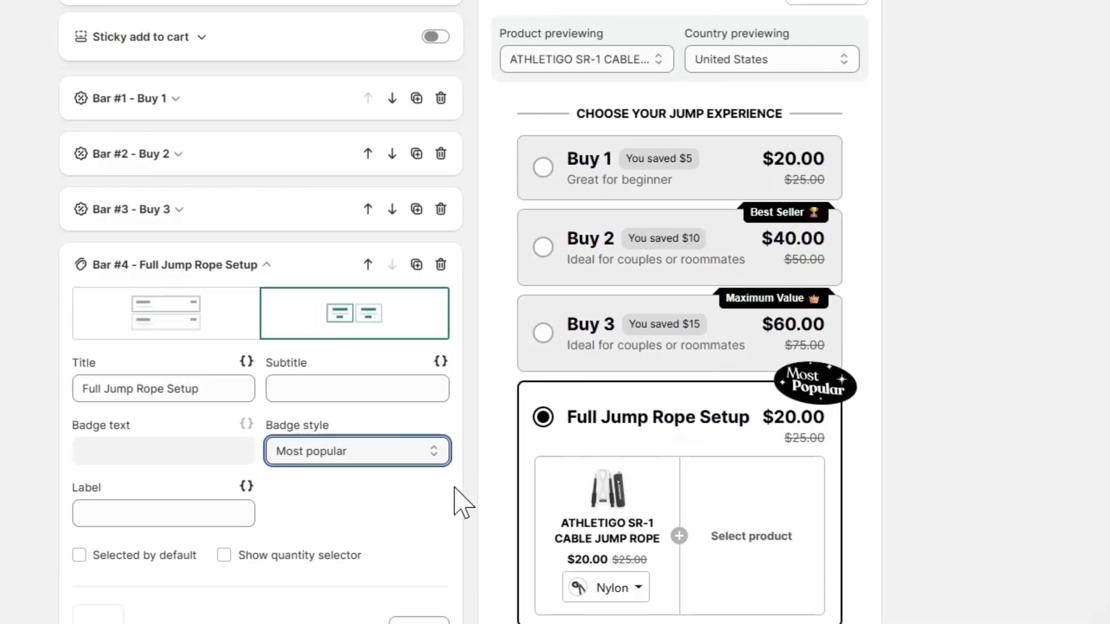
click(365, 497)
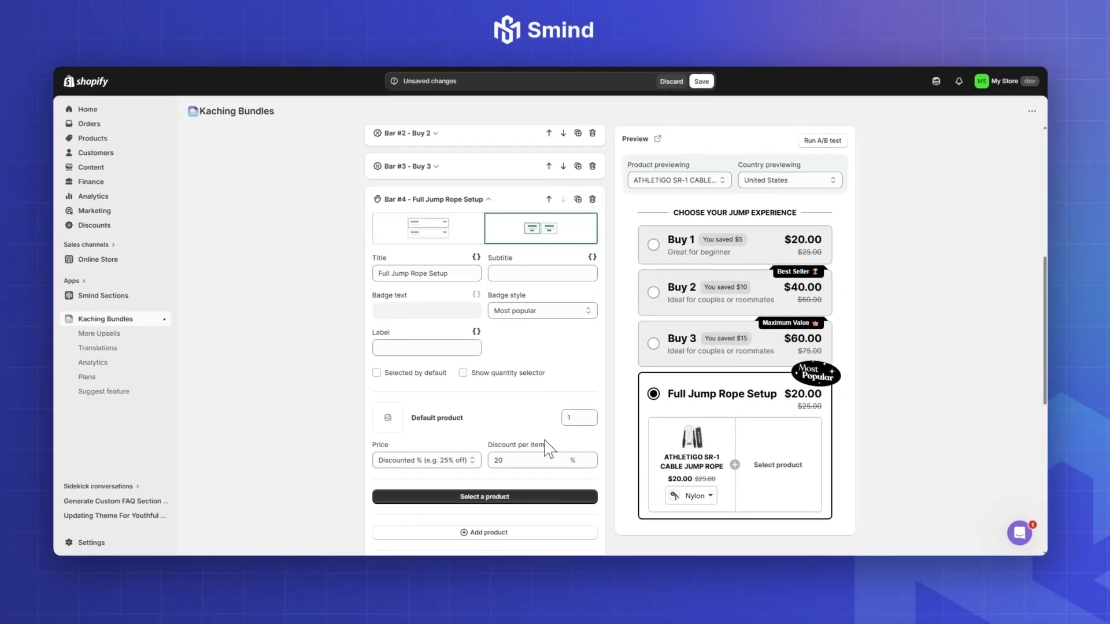
Step: Set the default product's price to Default in the Full Jump Rope Setup bar and enable the bar's quantity selector
scroll(524, 432, down, 1)
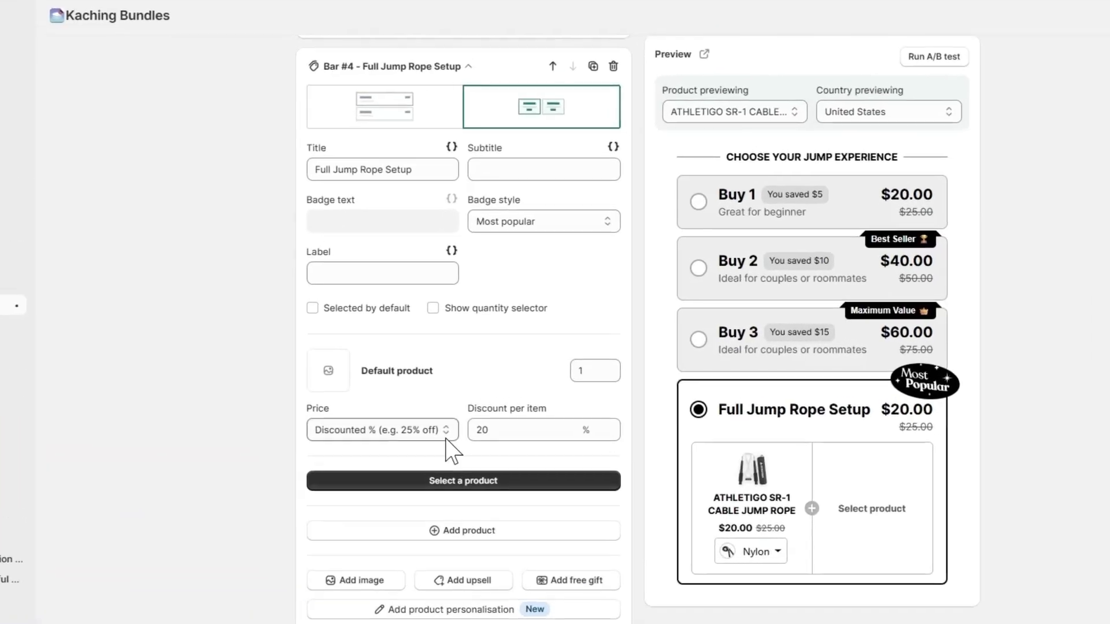
click(457, 408)
click(411, 425)
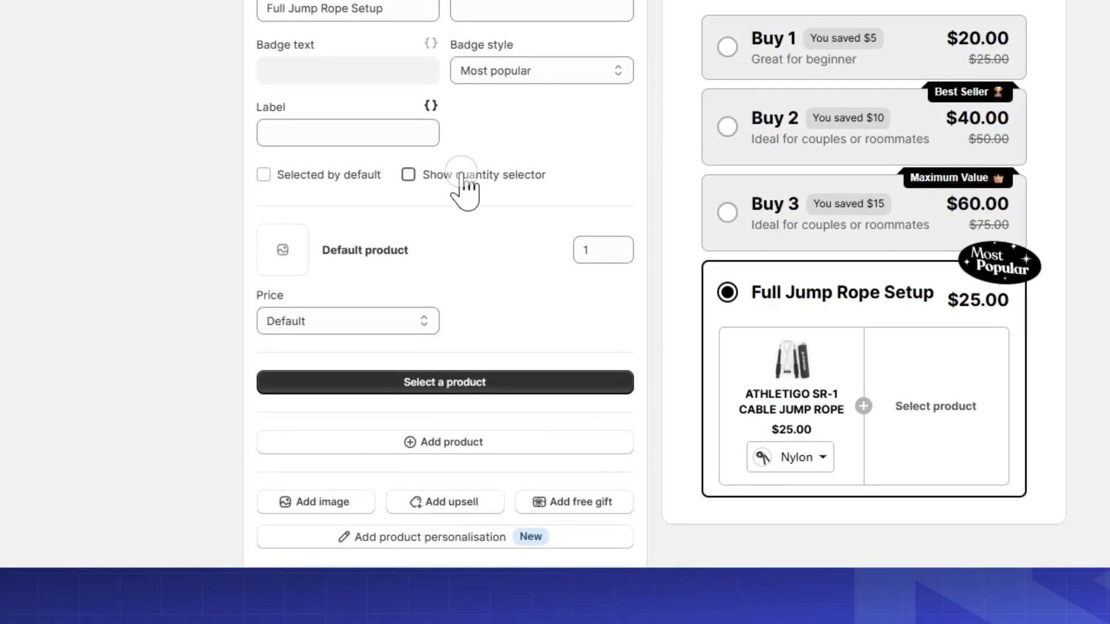
click(457, 190)
Step: Add the ELITE JUMP ROPE MAT to the Full Jump Rope Setup bar with a 10% discount per item
scroll(500, 318, down, 2)
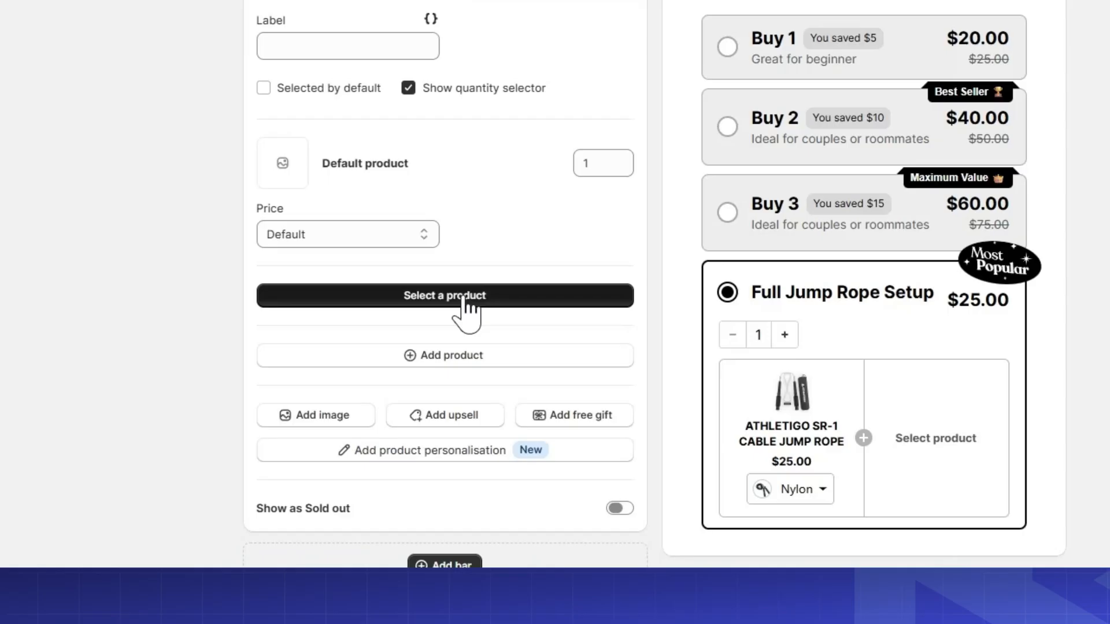
click(467, 306)
text(m)
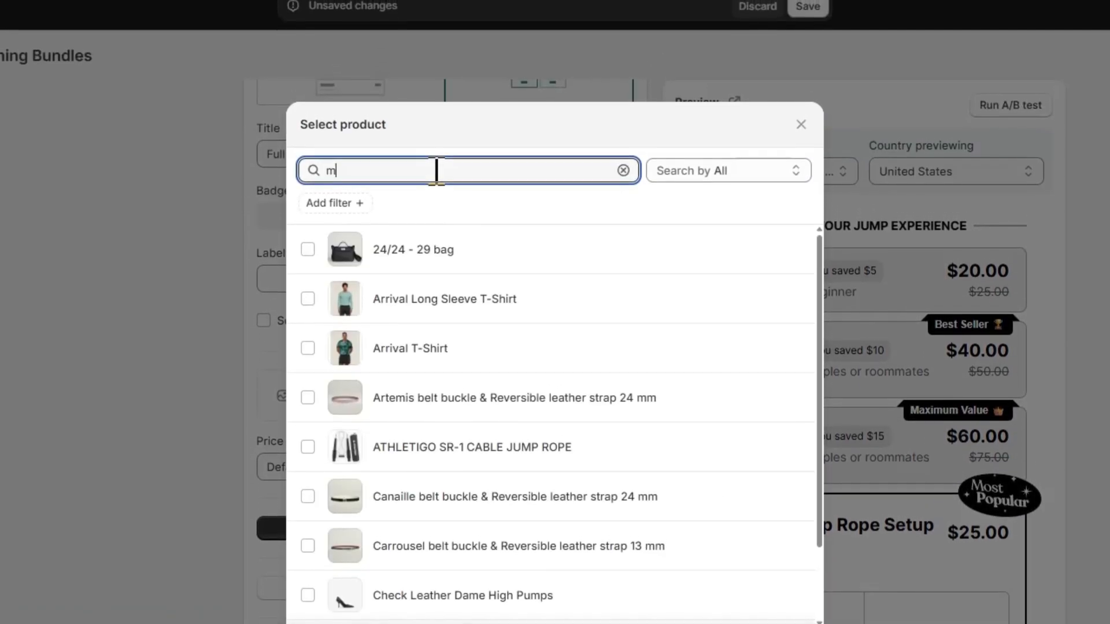
text(at)
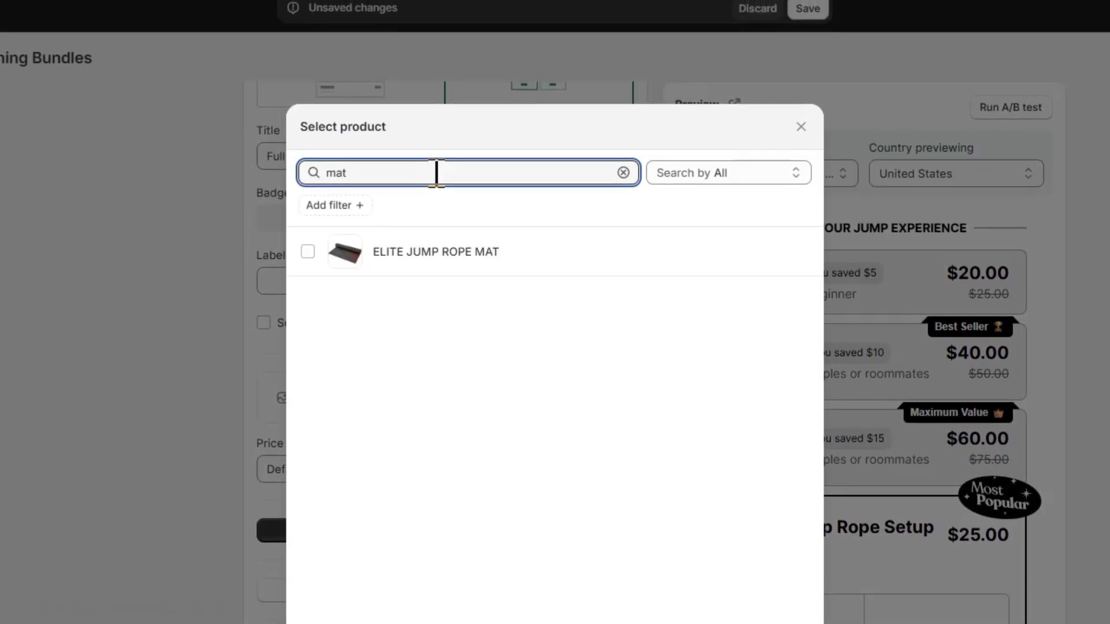
click(446, 253)
click(778, 502)
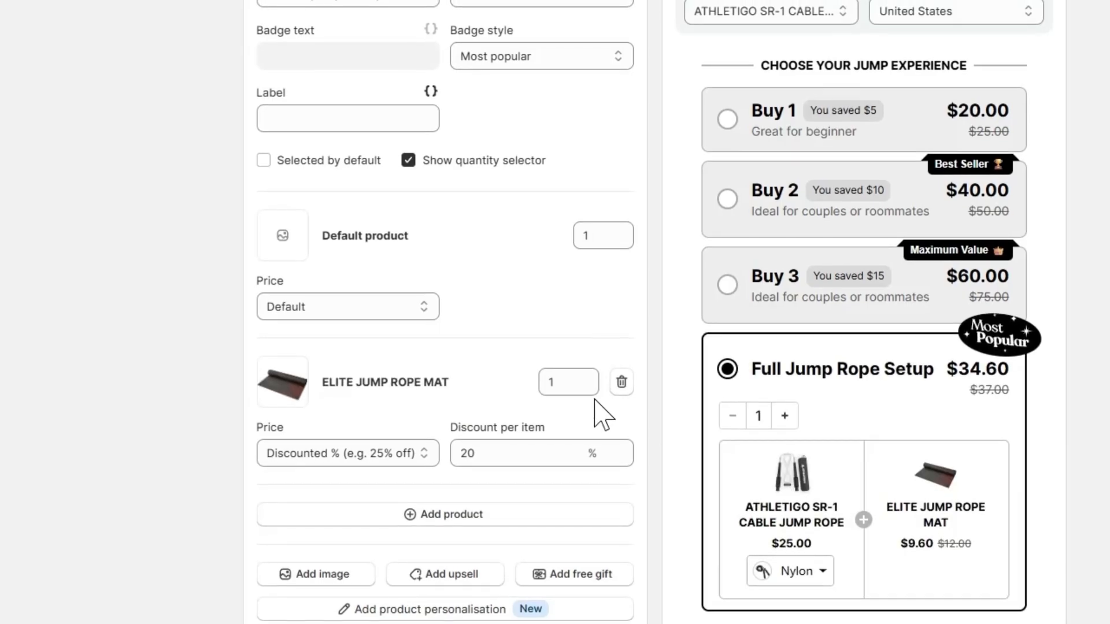
scroll(781, 443, down, 2)
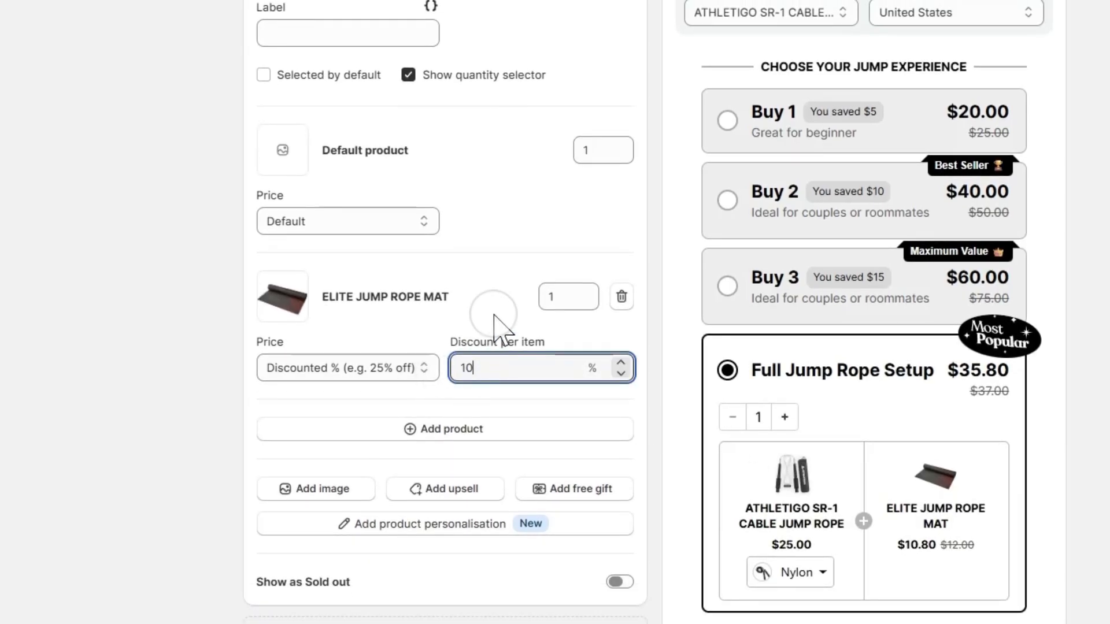
Step: Add the JUMP ROPE HANGER as another product in the Full Jump Rope Setup bar with a 10% discount per item
click(448, 434)
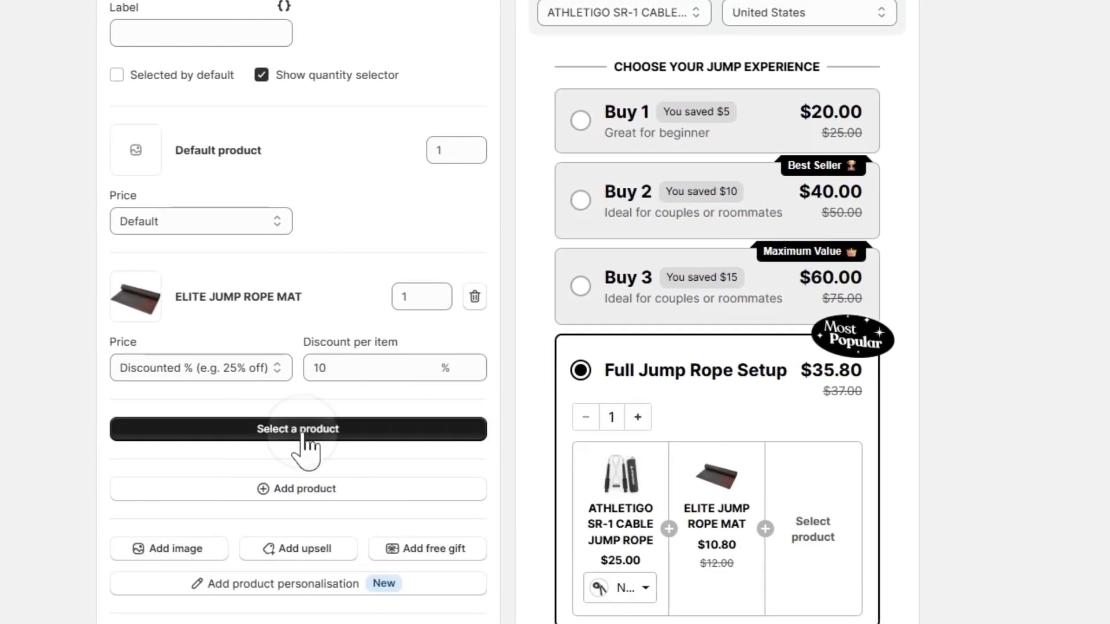
click(301, 431)
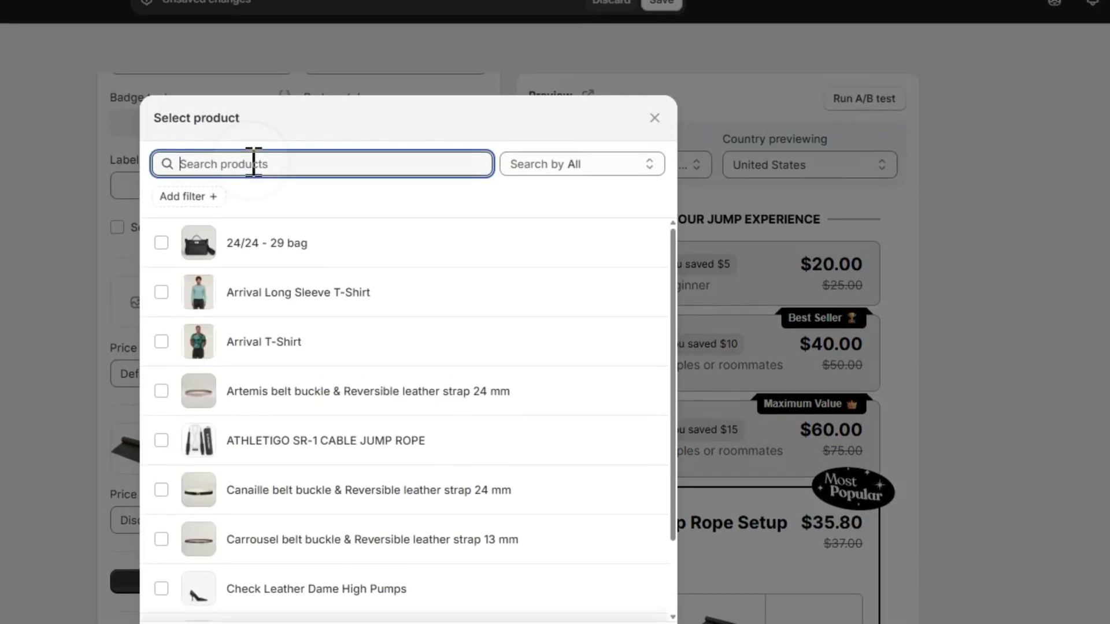
text(hanger)
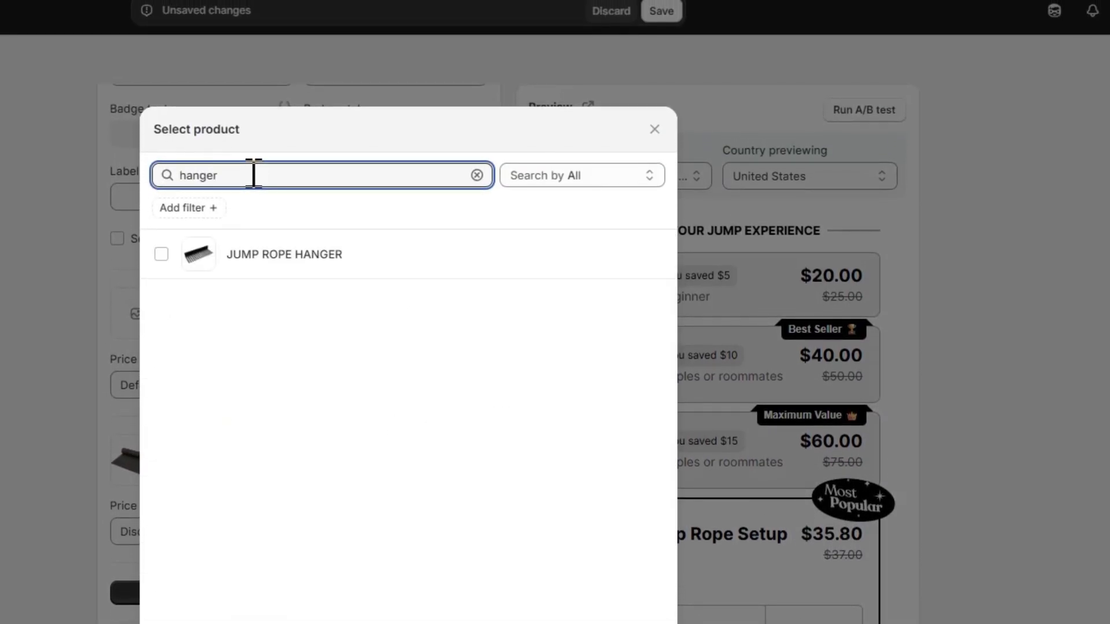
click(271, 258)
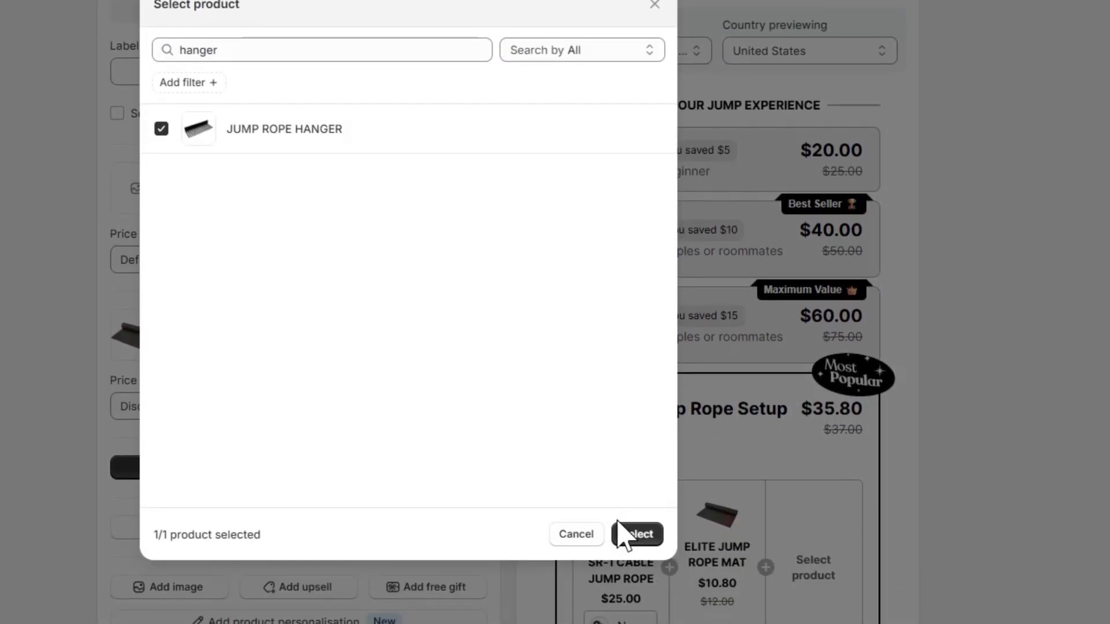
click(636, 533)
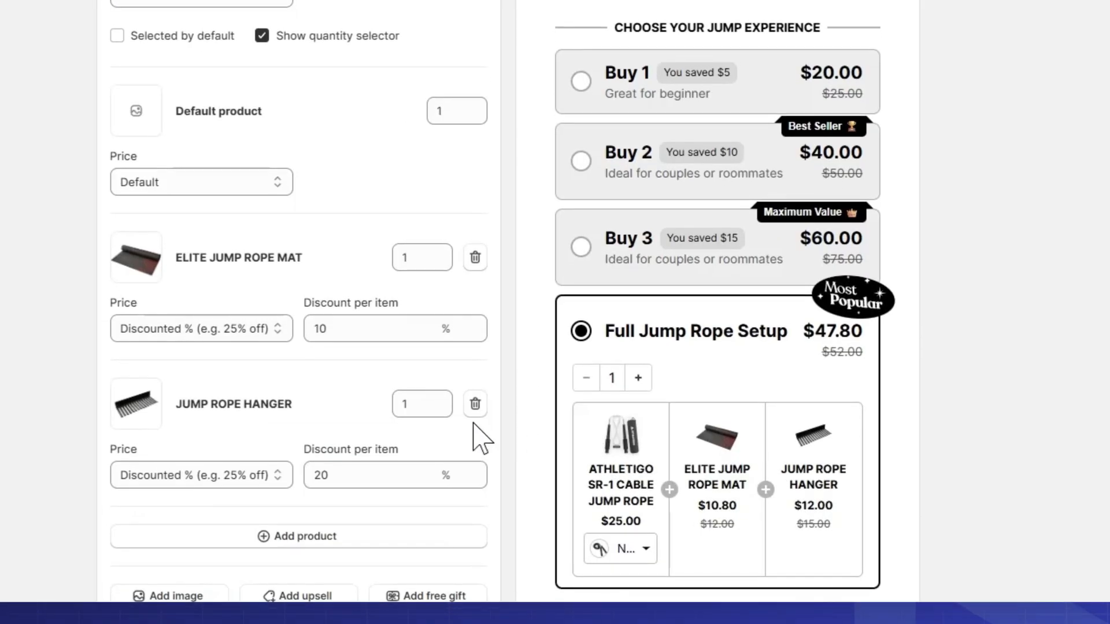
double_click(336, 475)
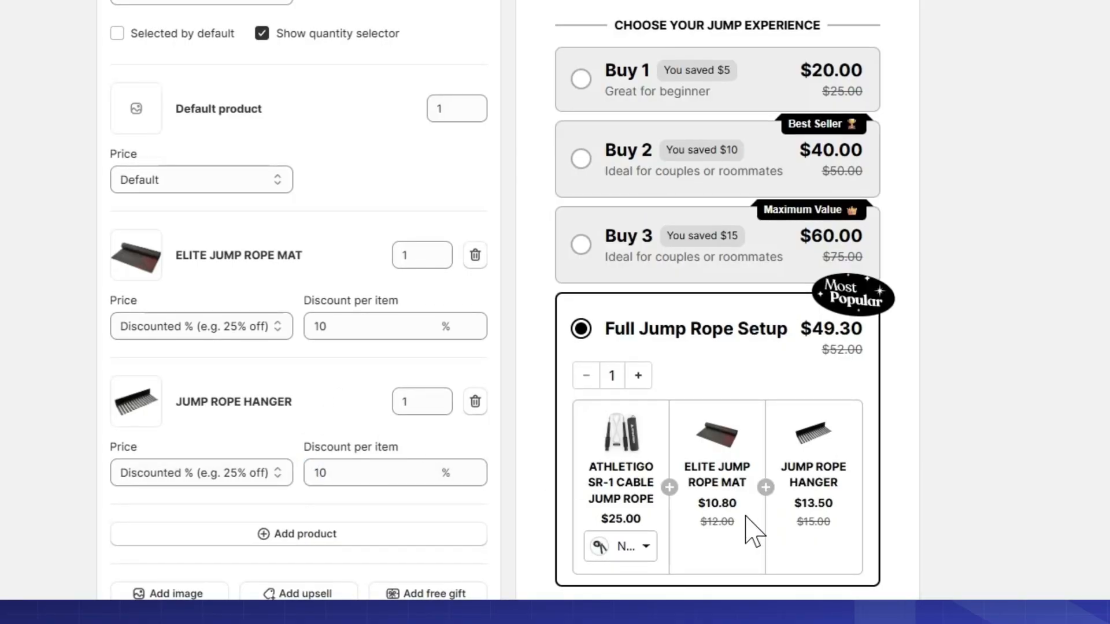
Step: Test the quantity selector in the preview by raising the Full Jump Rope Setup quantity to 3
click(639, 377)
click(637, 376)
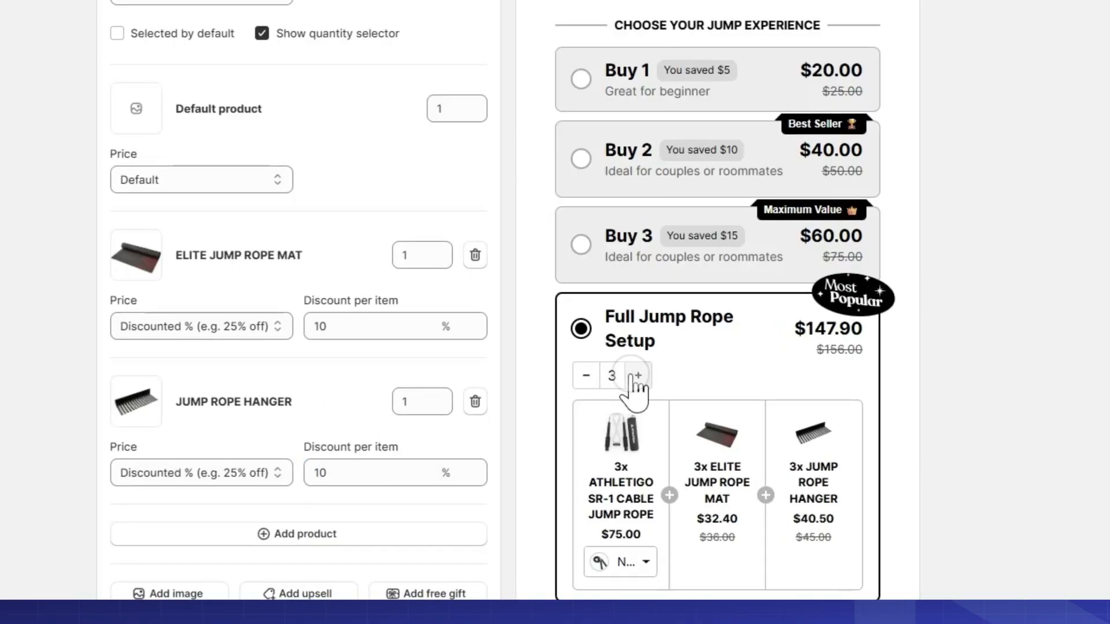
Step: Lower the Full Jump Rope Setup quantity back to 1 in the preview and collapse that bar's settings
double_click(583, 376)
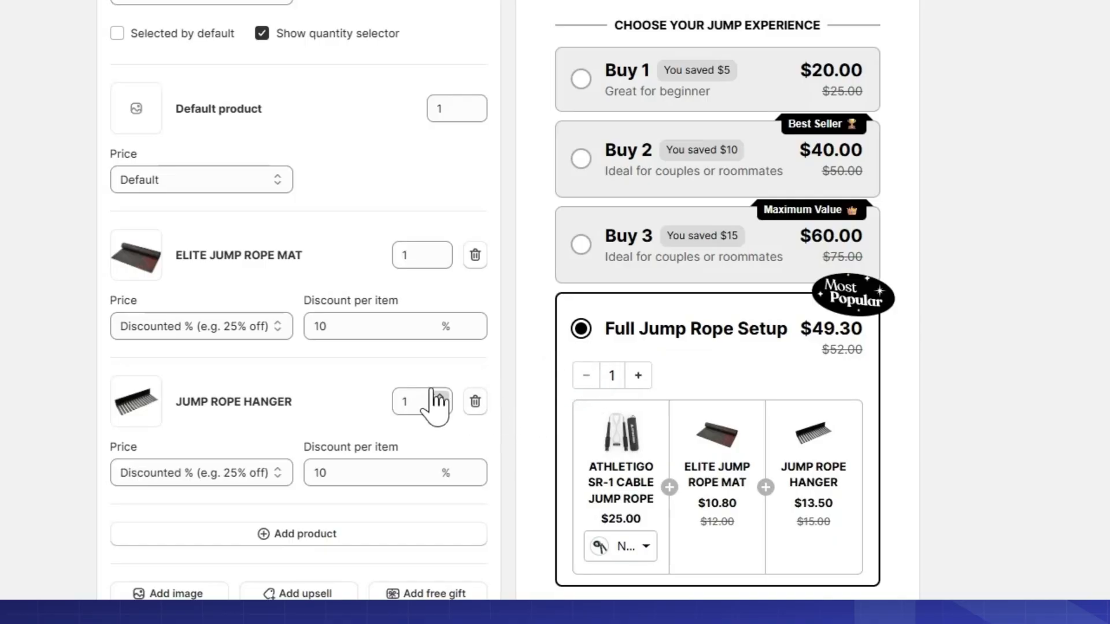
scroll(431, 390, up, 6)
click(304, 90)
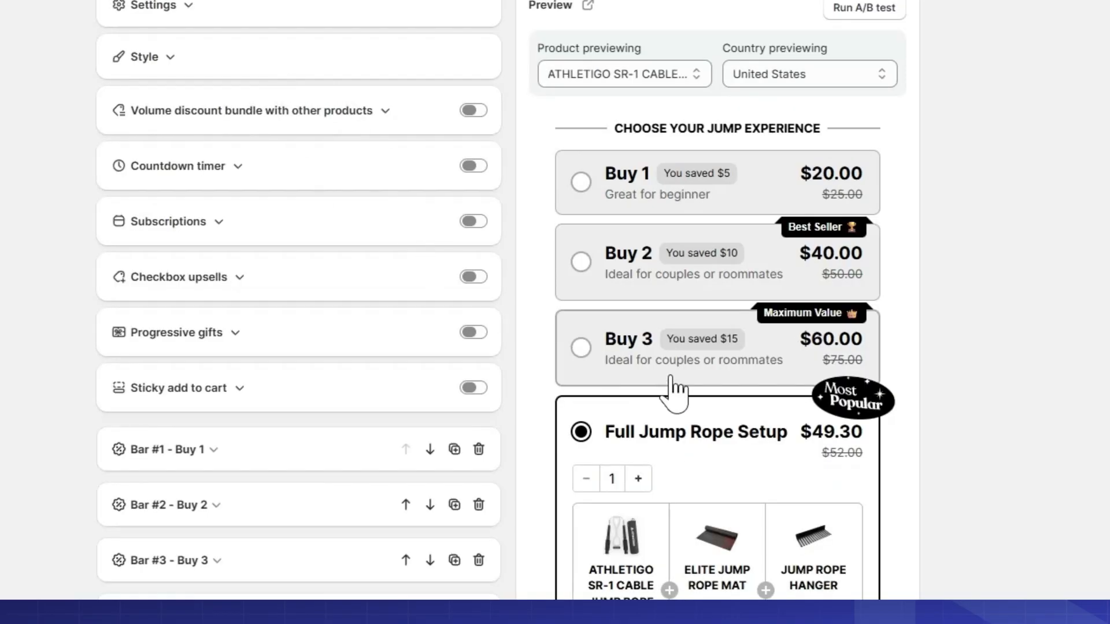
scroll(674, 389, down, 3)
scroll(390, 360, up, 5)
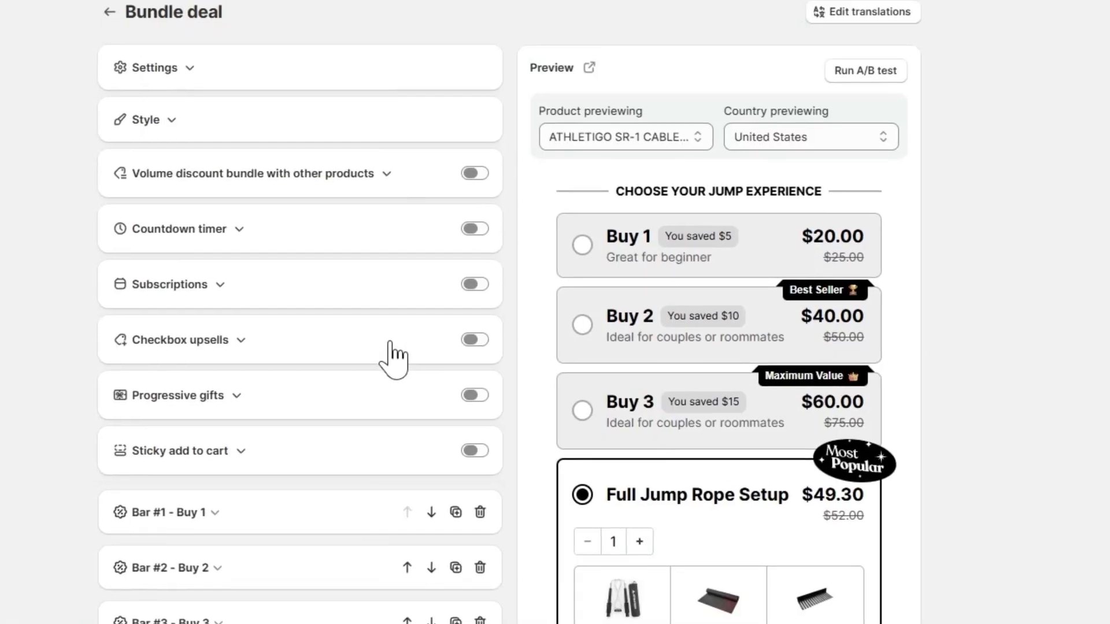
Step: Open the bundle's style settings and compare the four bar layouts in the preview, ending on the vertically stacked layout
click(158, 120)
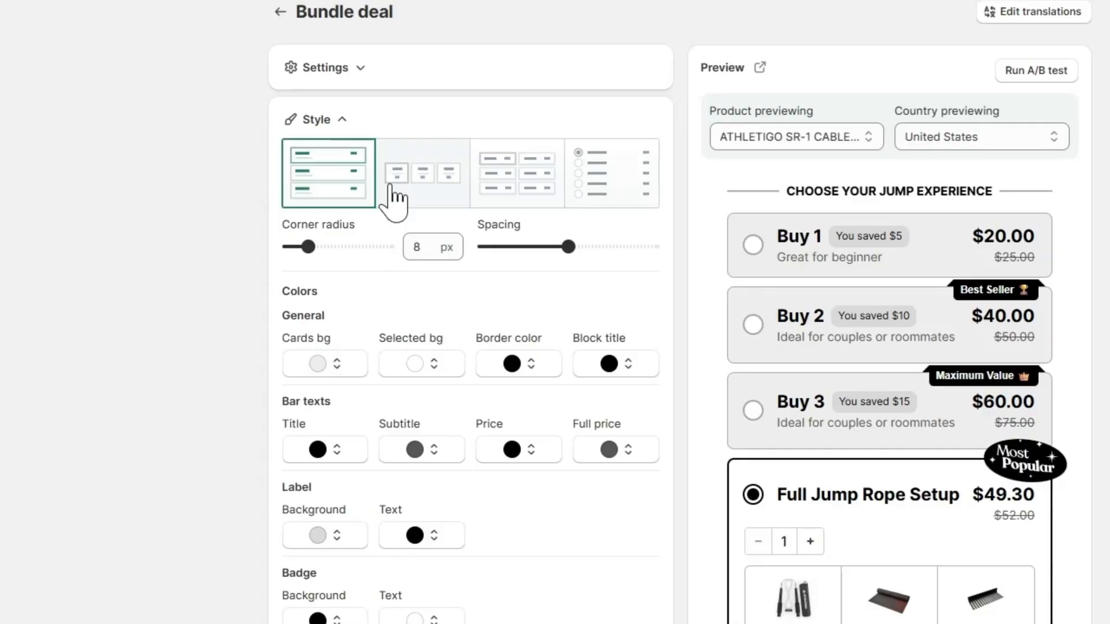
click(423, 200)
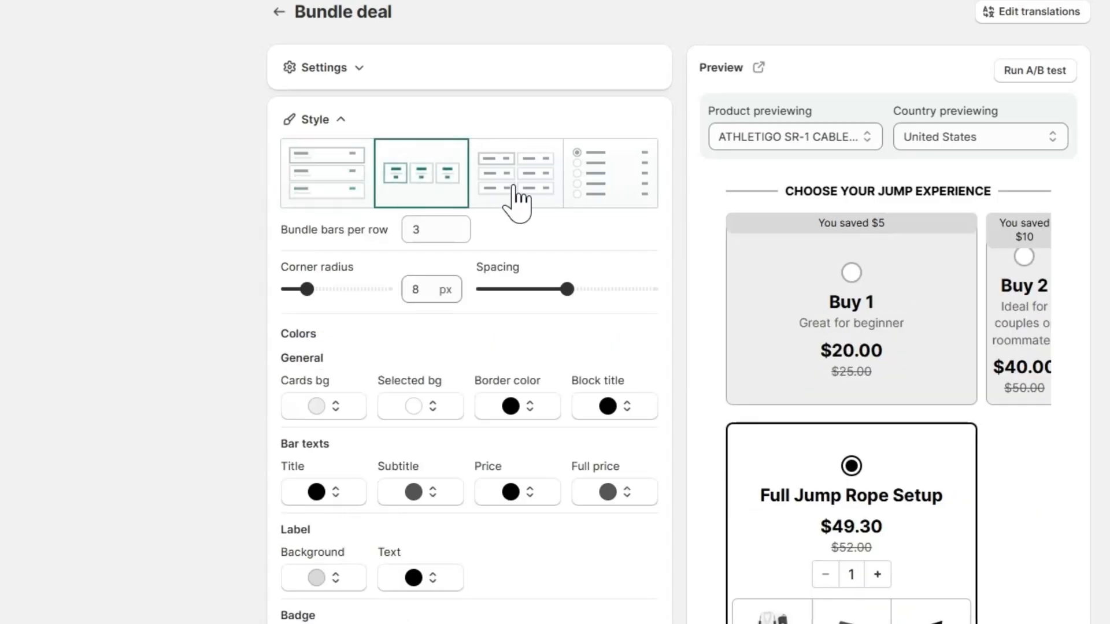
click(516, 199)
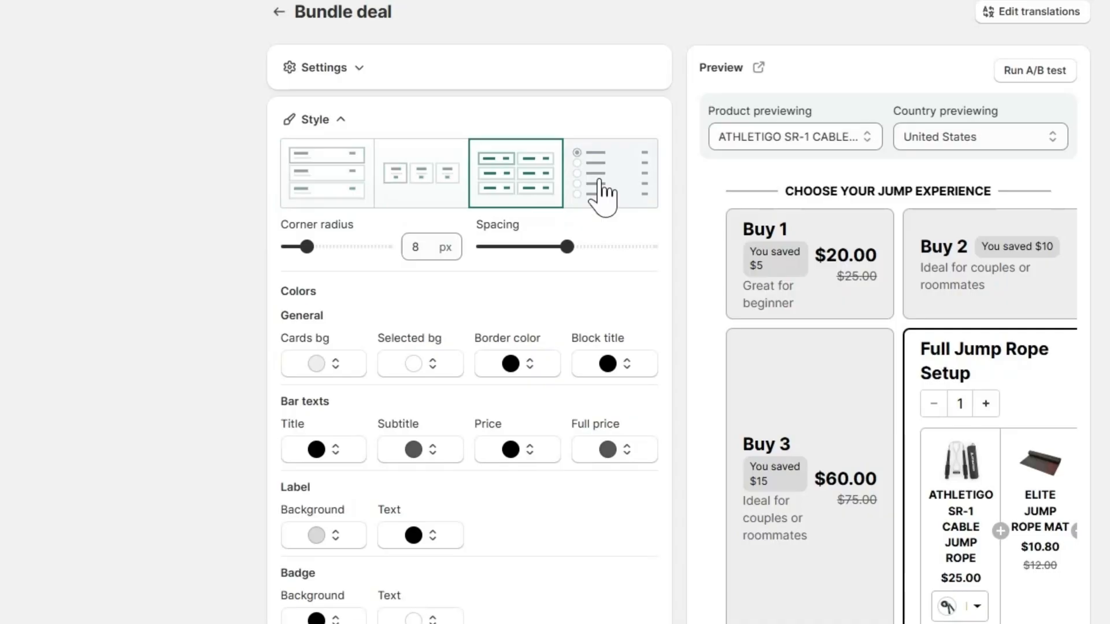
click(602, 193)
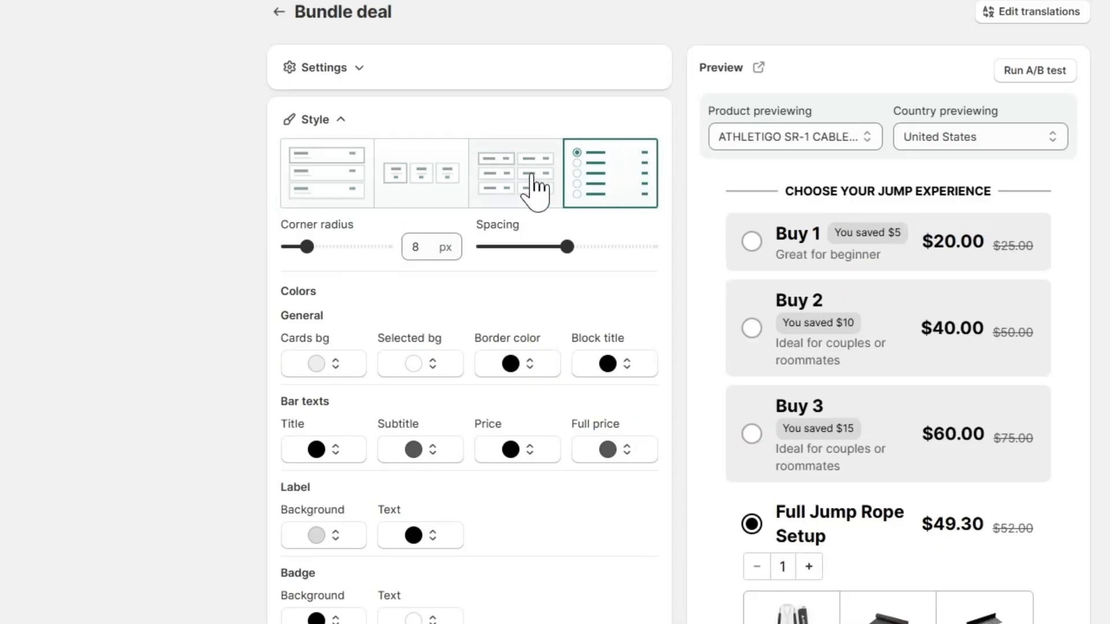
click(405, 177)
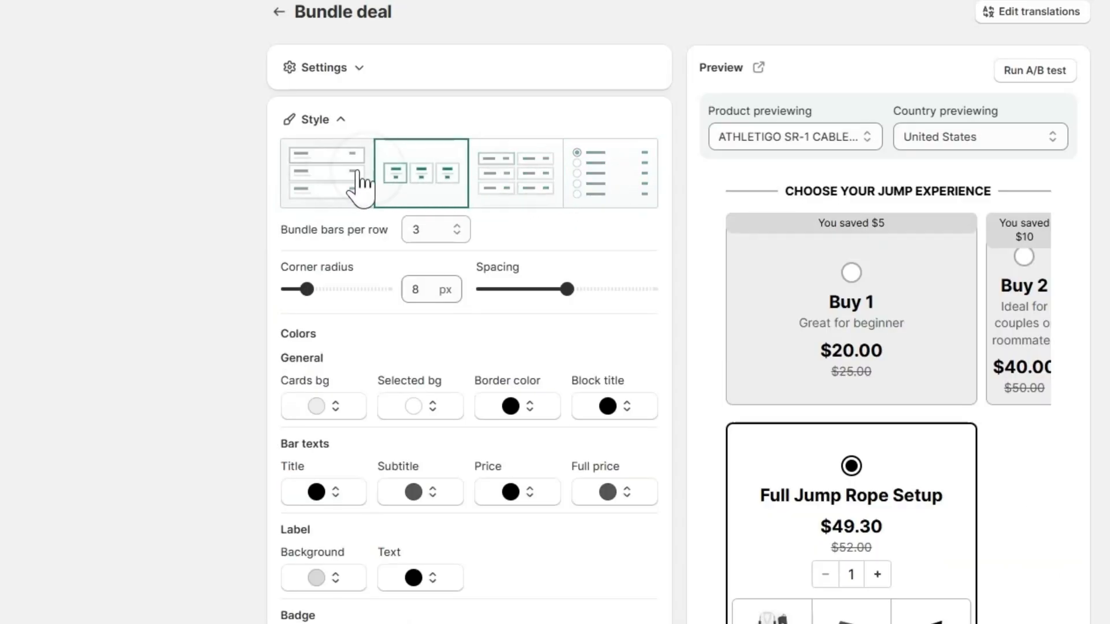
click(342, 173)
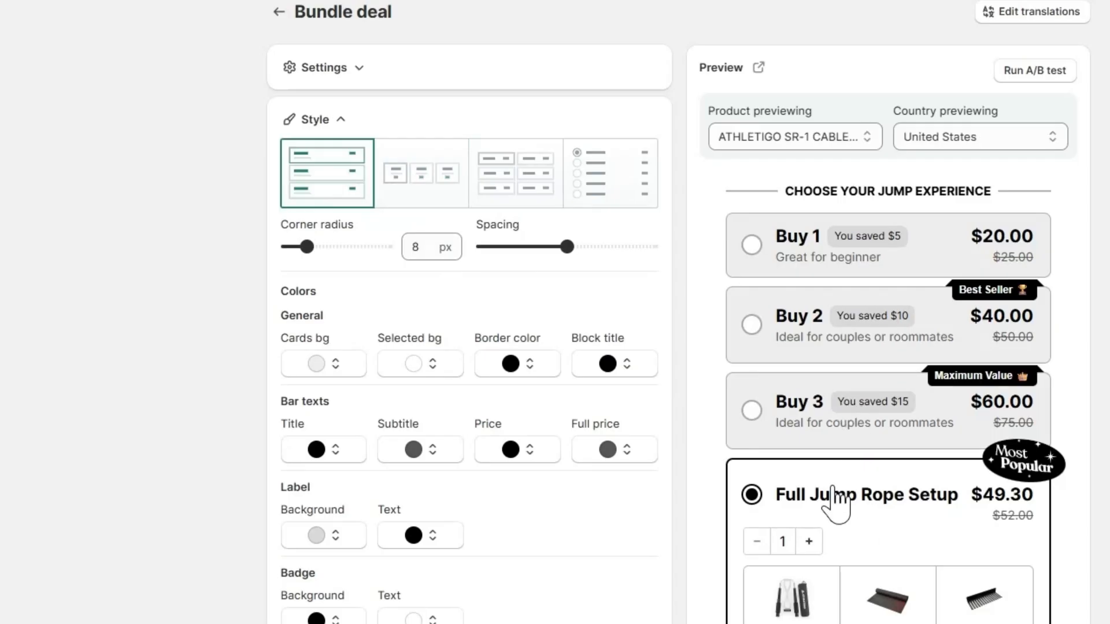
Step: Set the corner radius of the bundle bars to 10 px
drag(297, 247, 340, 247)
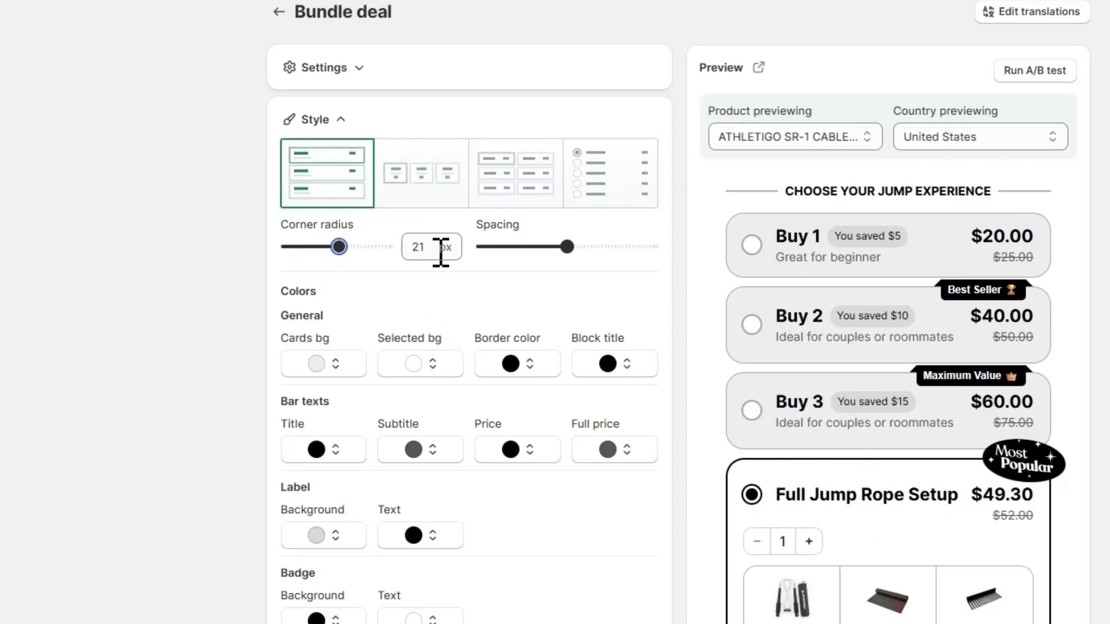
text(10)
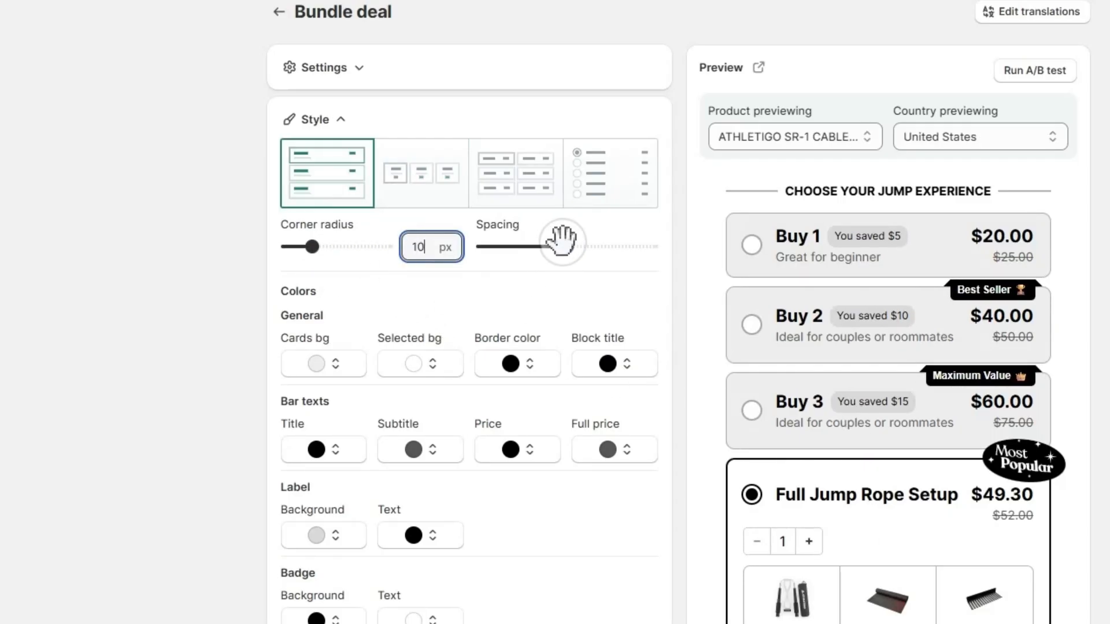
mouse_move(562, 240)
mouse_down()
mouse_move(525, 241)
mouse_move(566, 253)
mouse_up()
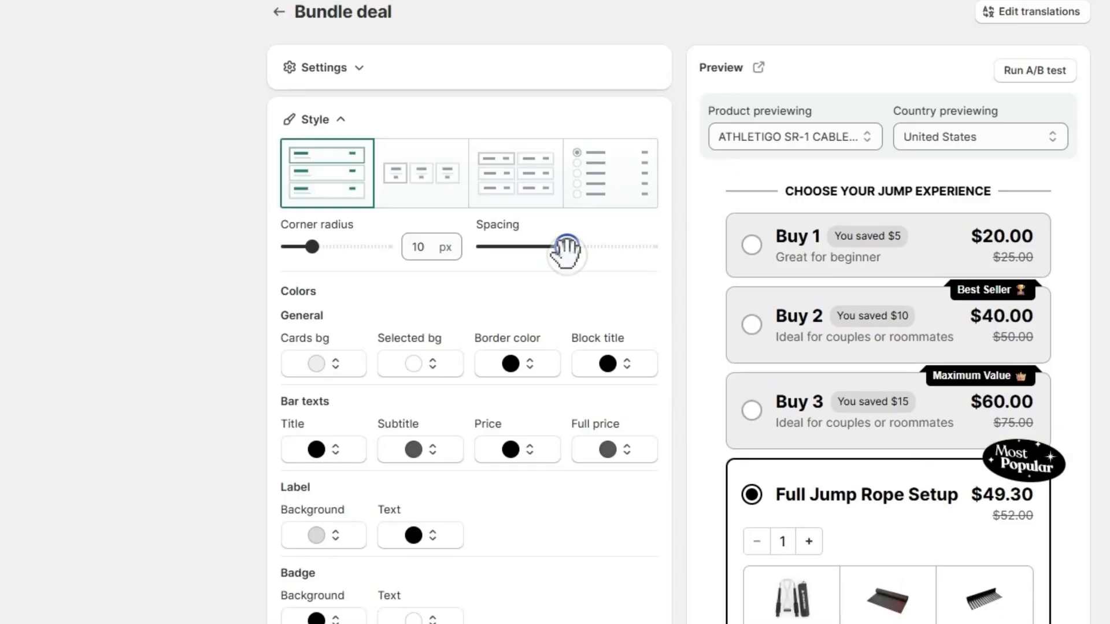
Step: Set the cards background color to white, #FFFFFF
click(316, 363)
drag(309, 444, 233, 404)
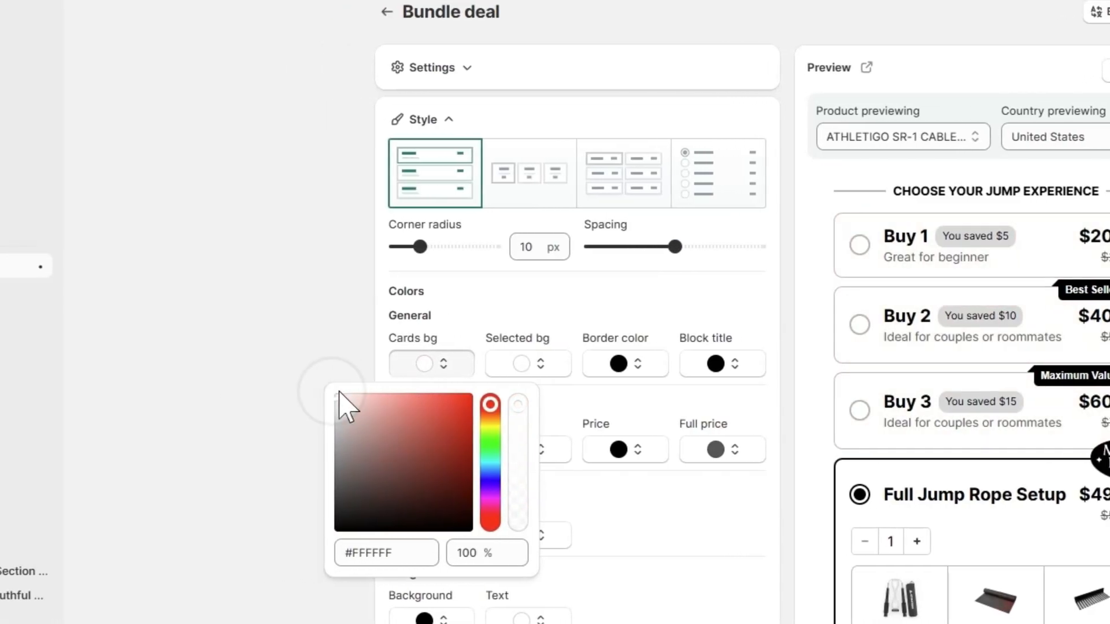
click(571, 315)
Step: Copy the light red code #FFE2DF from the Google Docs color list and apply it as the selected background color
click(523, 369)
click(528, 442)
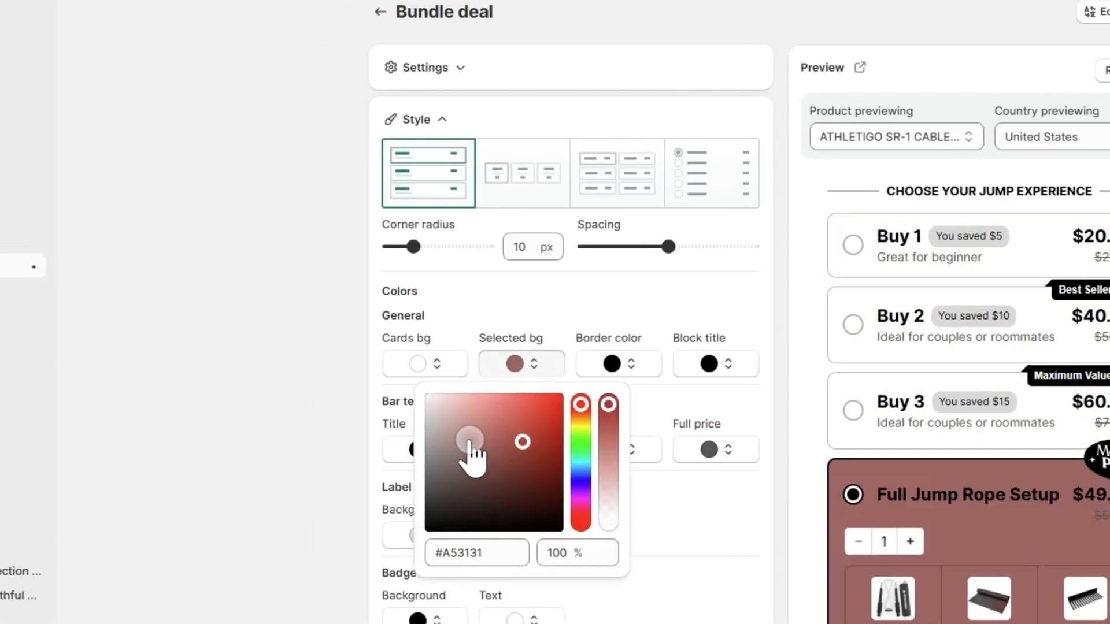
mouse_move(470, 441)
mouse_down()
mouse_move(516, 441)
mouse_move(471, 424)
mouse_up()
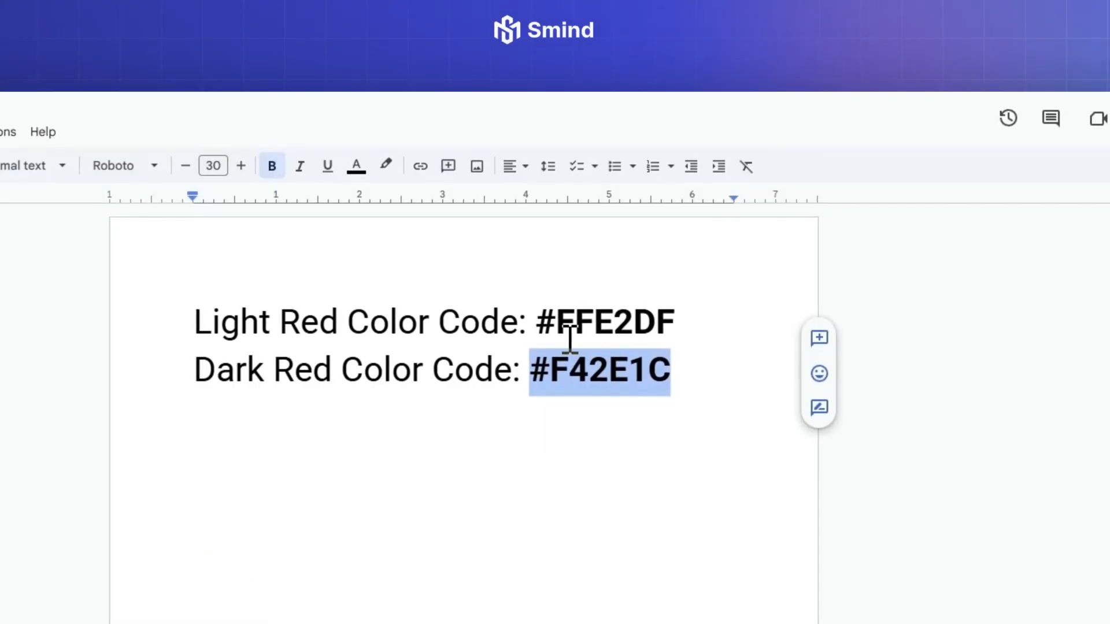
drag(536, 323, 676, 328)
key(ctrl+c)
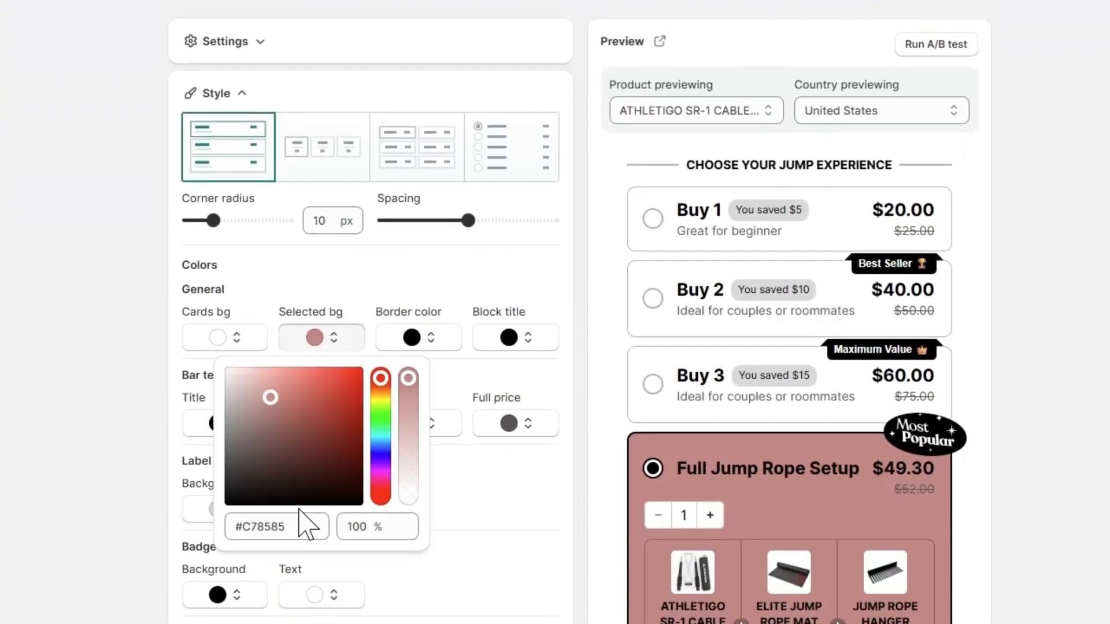
drag(233, 466, 301, 466)
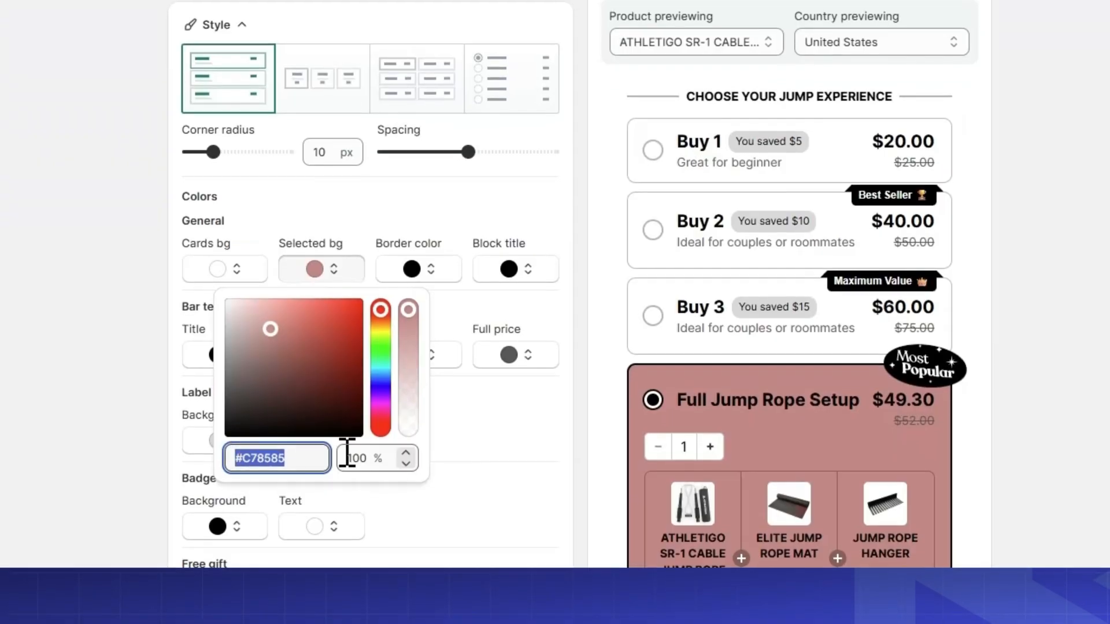
key(ctrl+v)
click(509, 435)
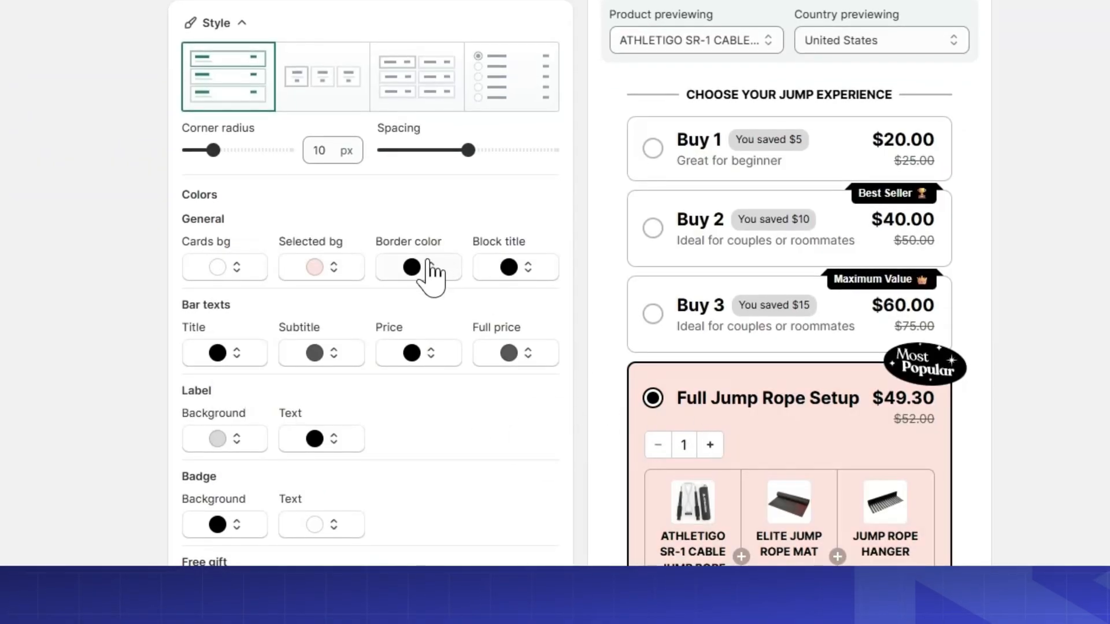
Step: Copy the dark red code #F42E1C from the Google Docs color list and apply it as the border color
click(430, 271)
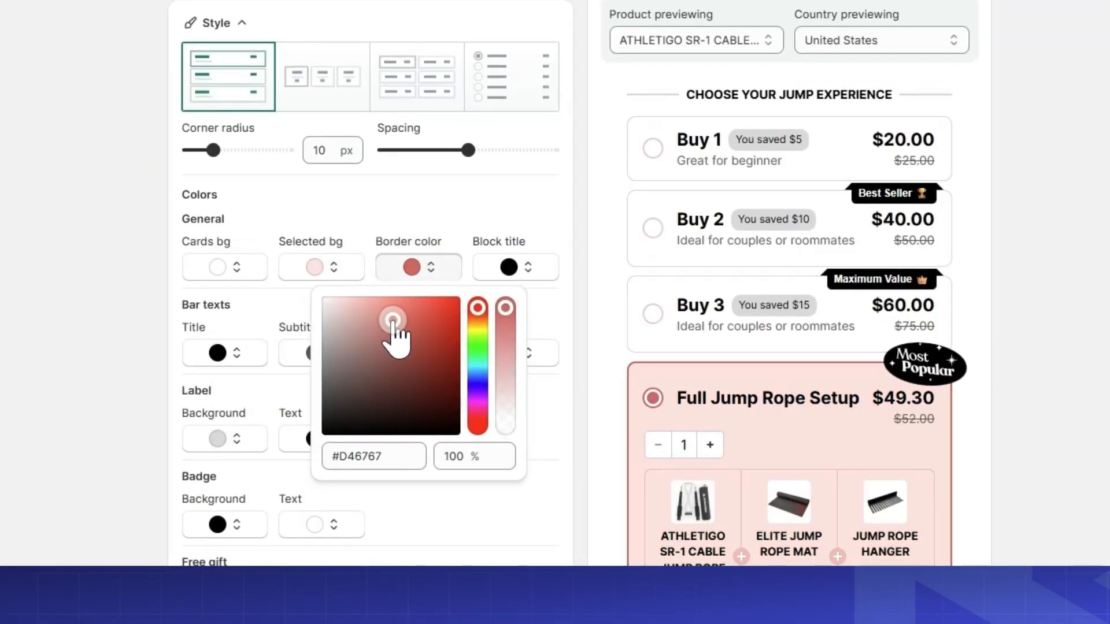
drag(423, 311, 438, 313)
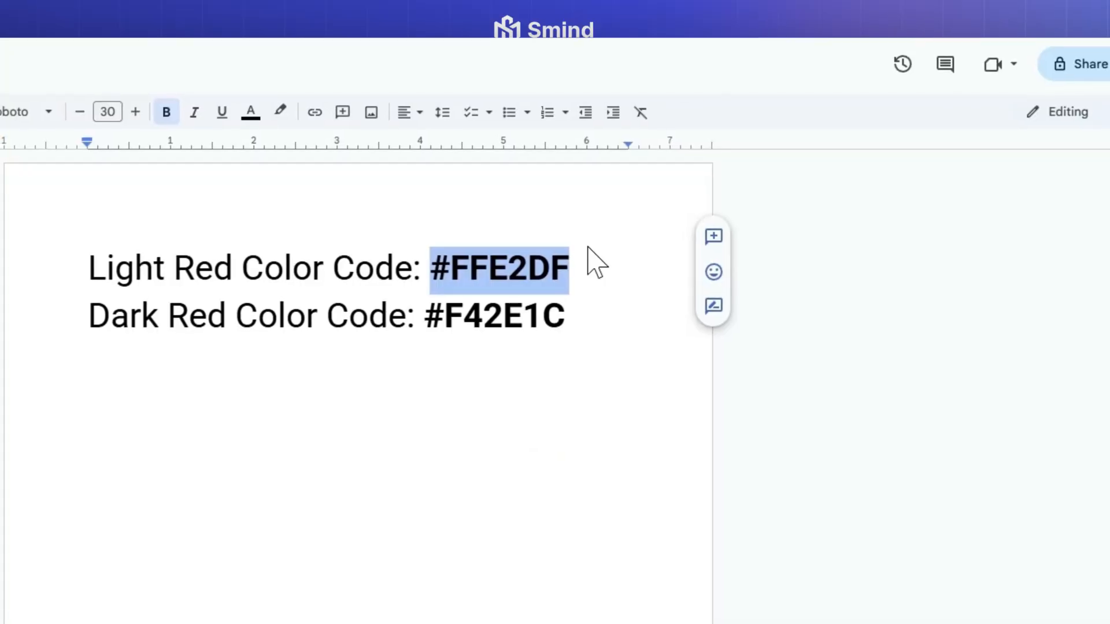
drag(436, 313, 565, 310)
key(ctrl+c)
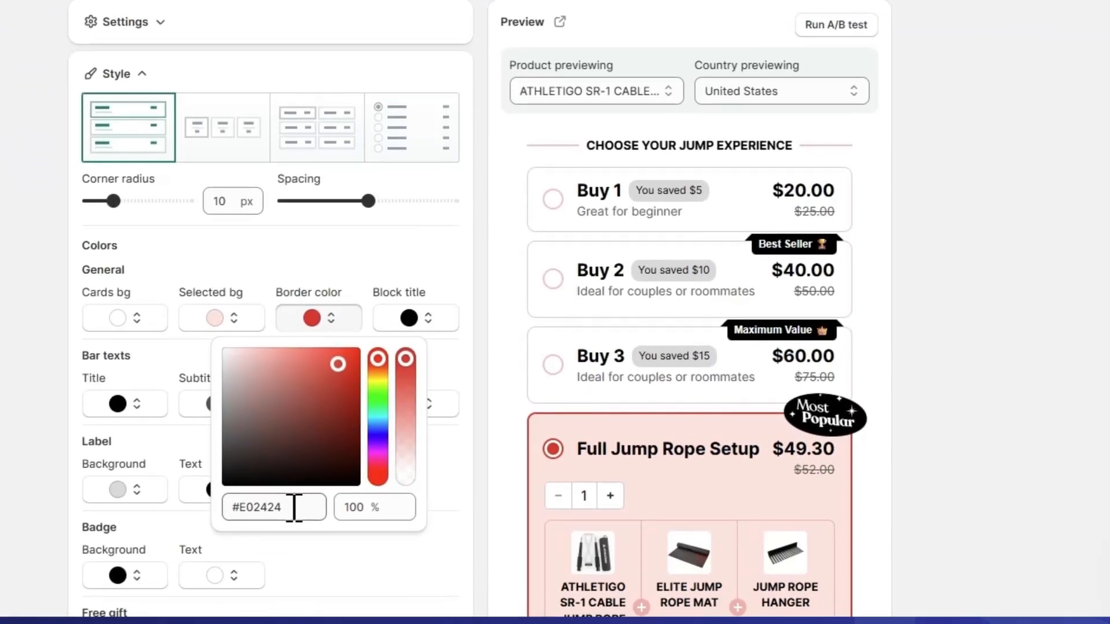
drag(289, 623, 235, 623)
key(ctrl+v)
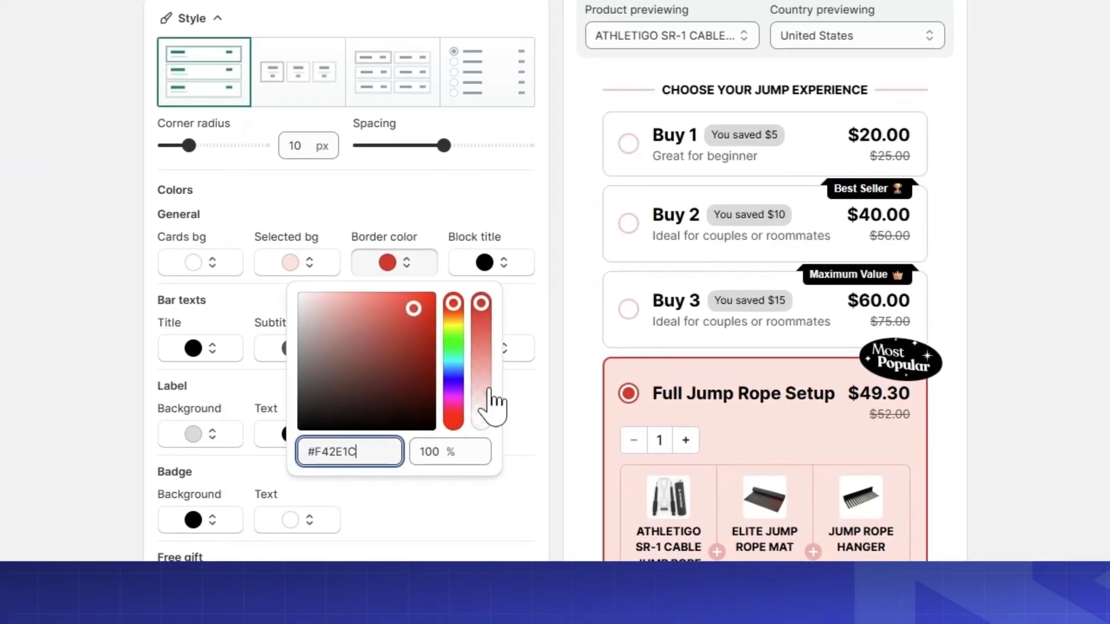
click(536, 323)
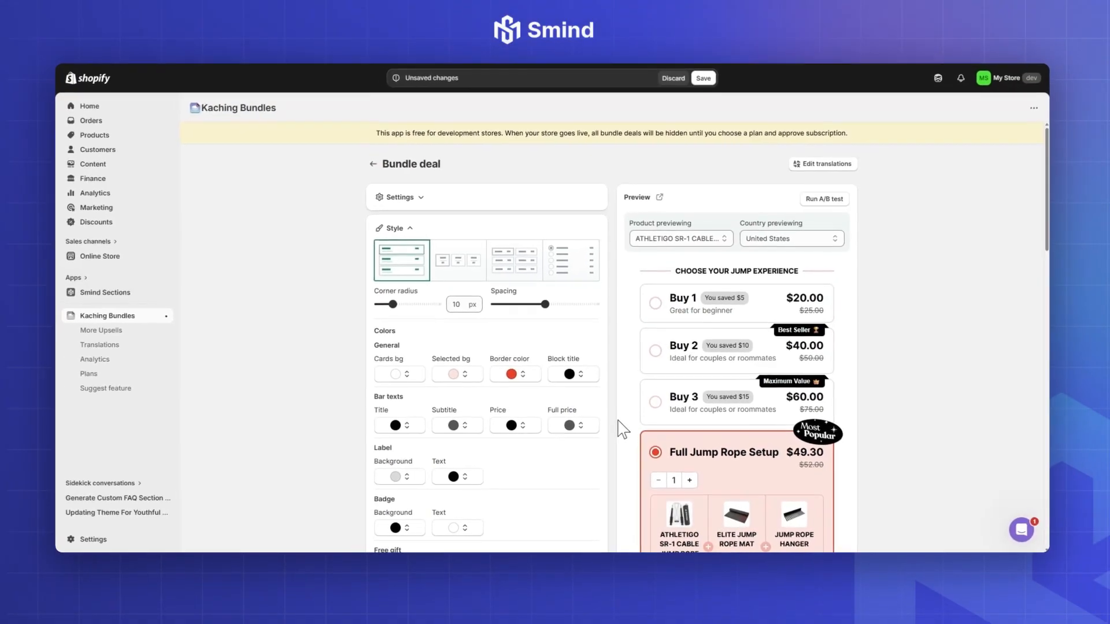
Step: Set the label background color to the copied dark red, #F42E1C
scroll(706, 451, down, 2)
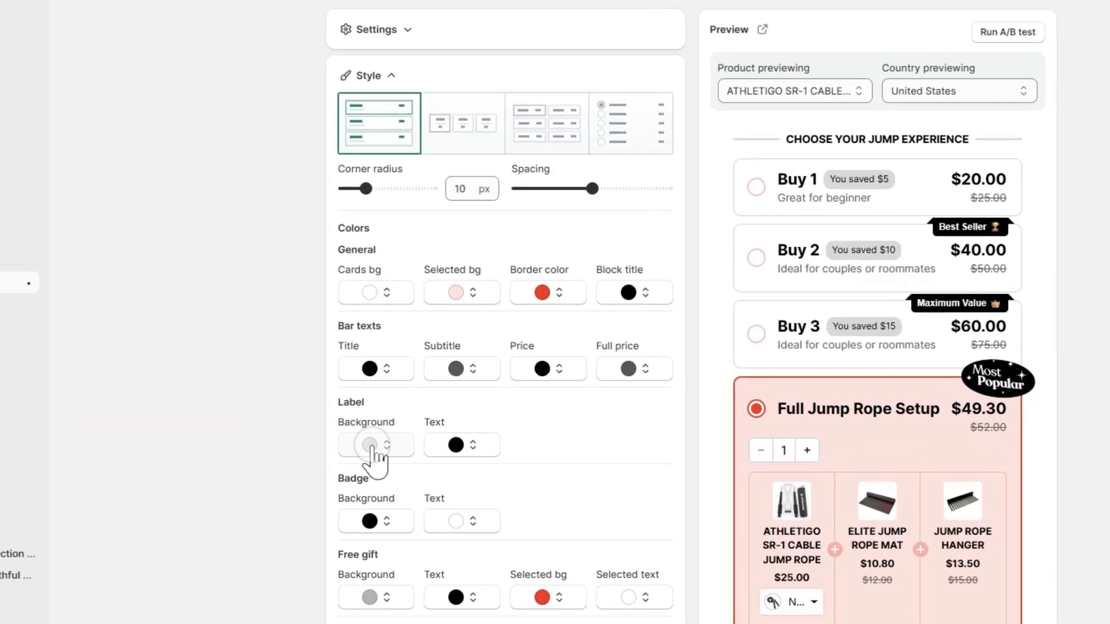
click(400, 427)
drag(386, 402, 289, 414)
text(F42E1C)
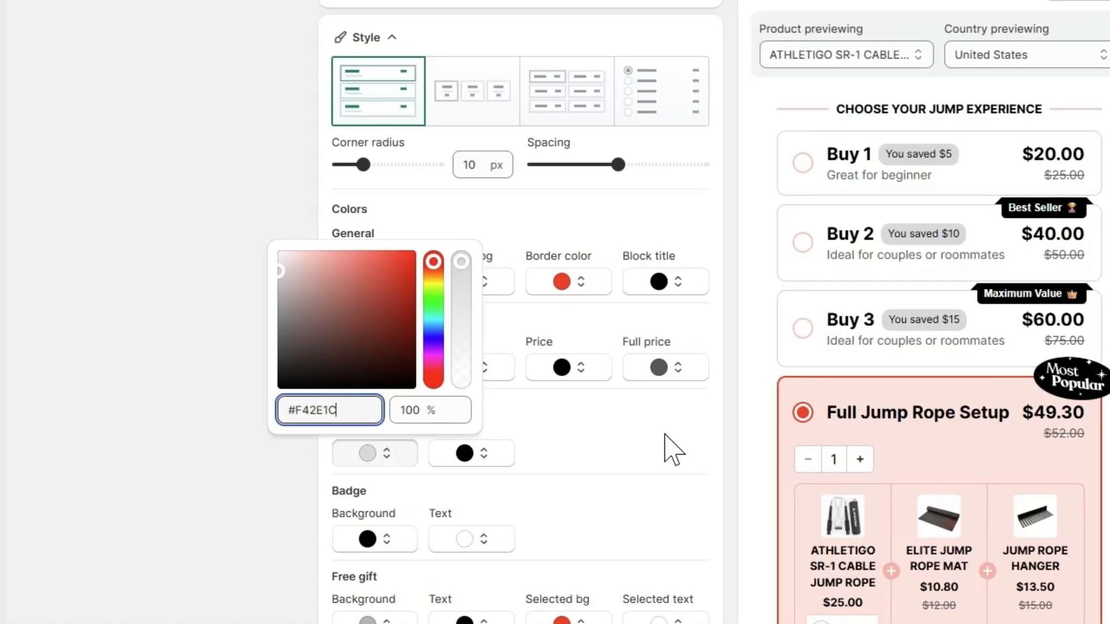
click(722, 428)
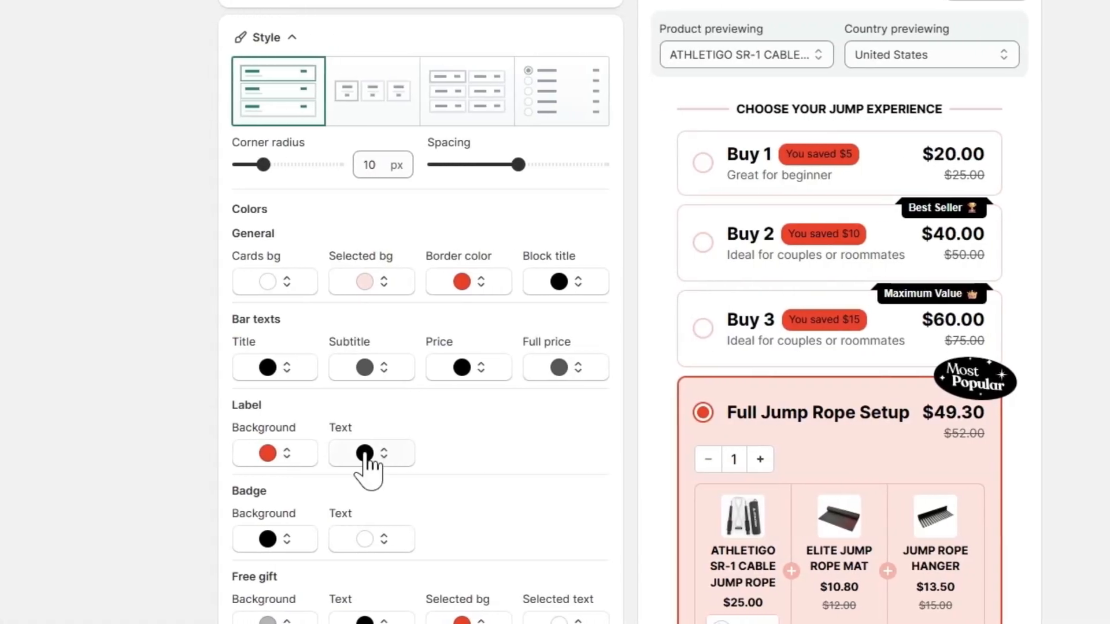
Step: Change the label text color to white, #FFFFFF
click(384, 455)
click(293, 260)
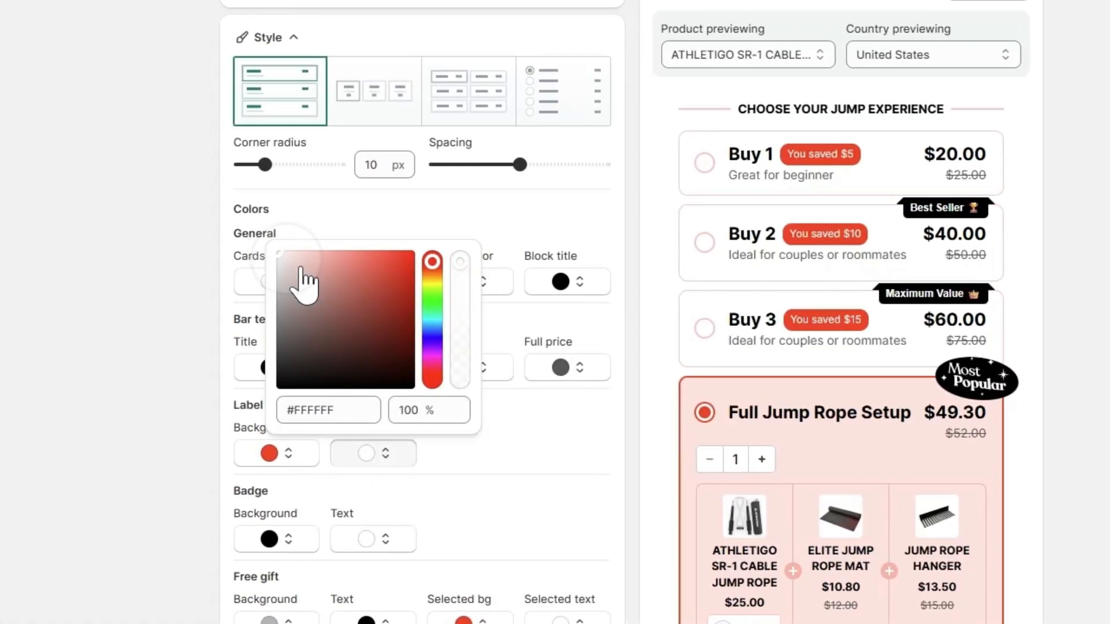
click(633, 398)
Step: Apply the copied dark red #F42E1C as the badge background color
scroll(389, 454, down, 3)
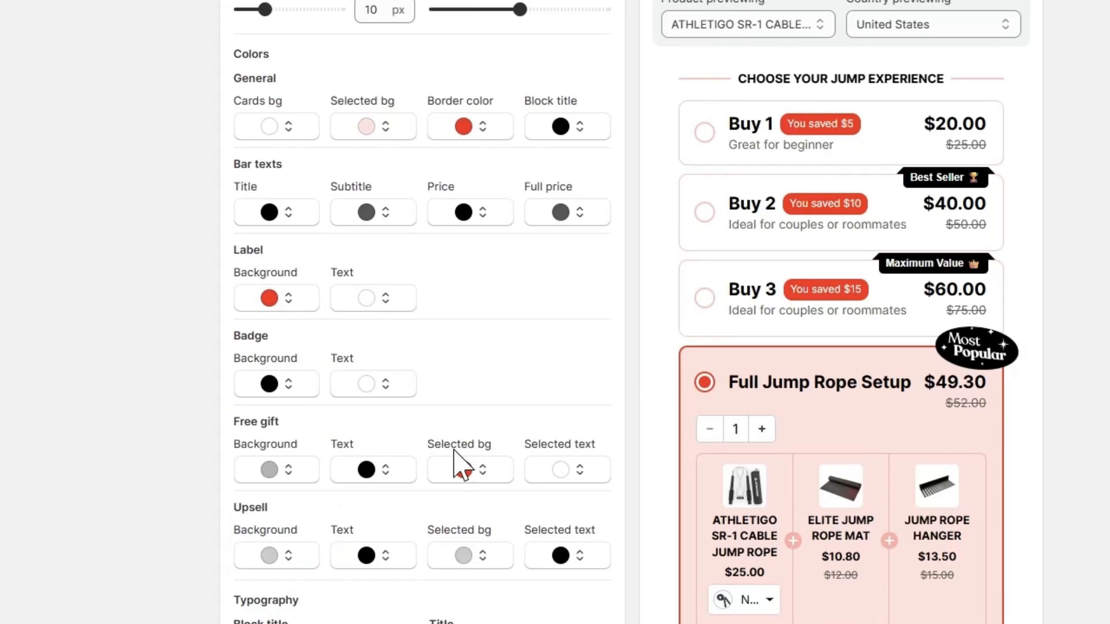
click(273, 370)
drag(338, 536, 279, 535)
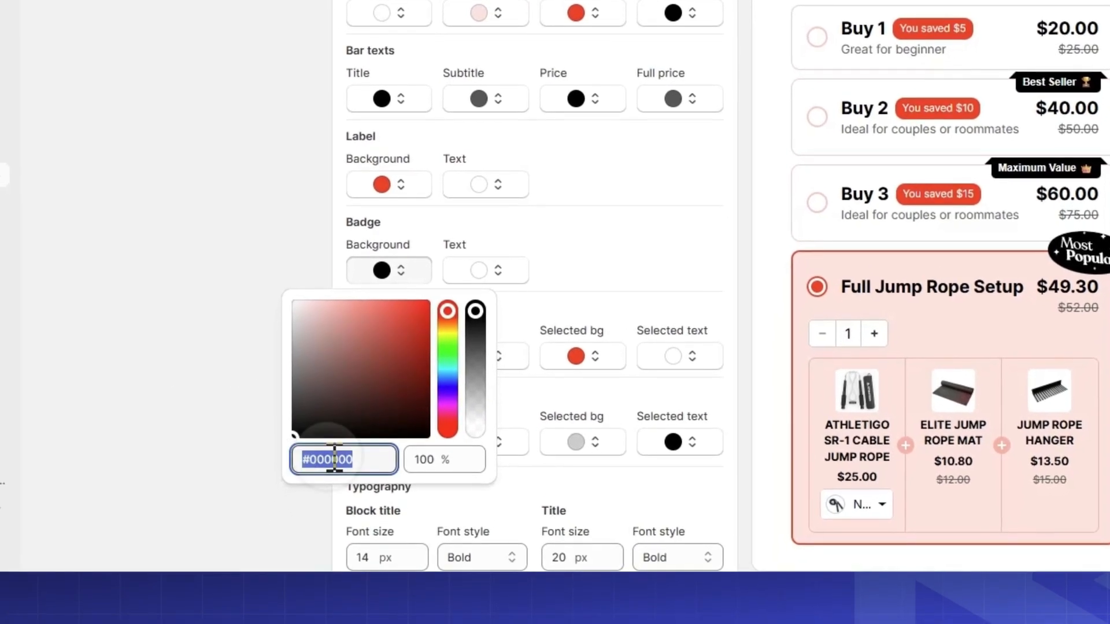
text(#F42E1C)
click(724, 332)
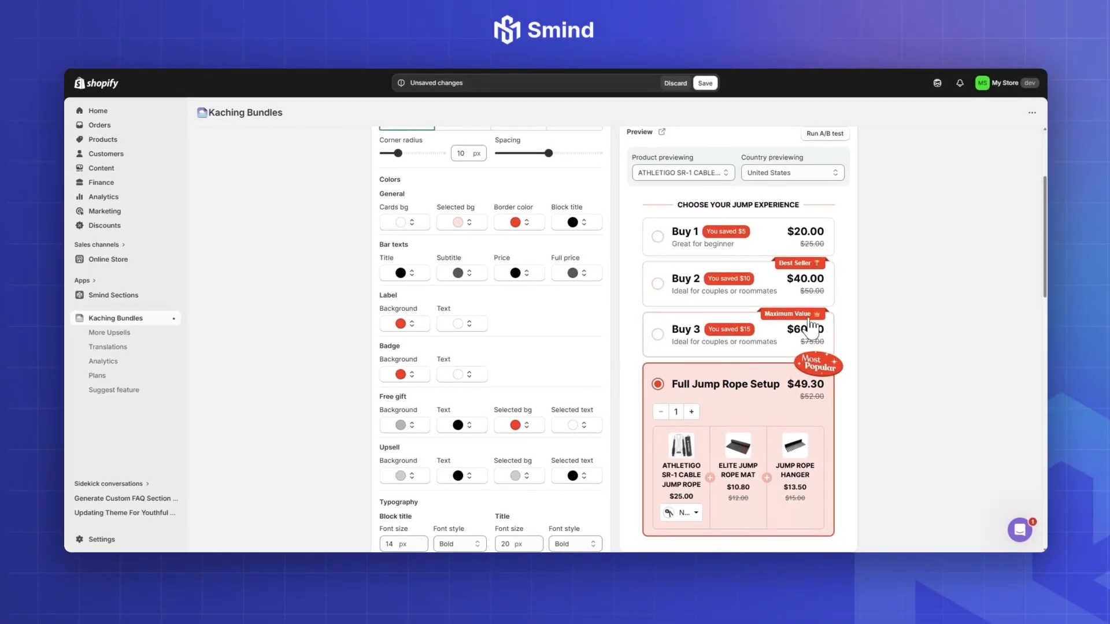
Step: Increase the block title font size to 17 px and the bar title font size to 22 px
scroll(592, 395, down, 1)
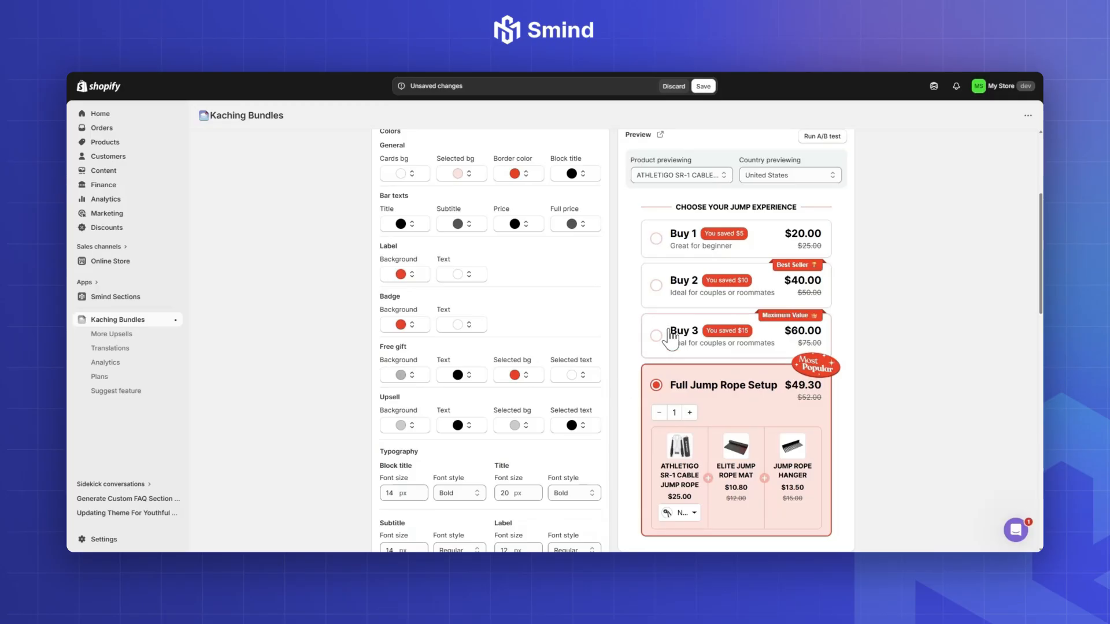
scroll(565, 384, down, 3)
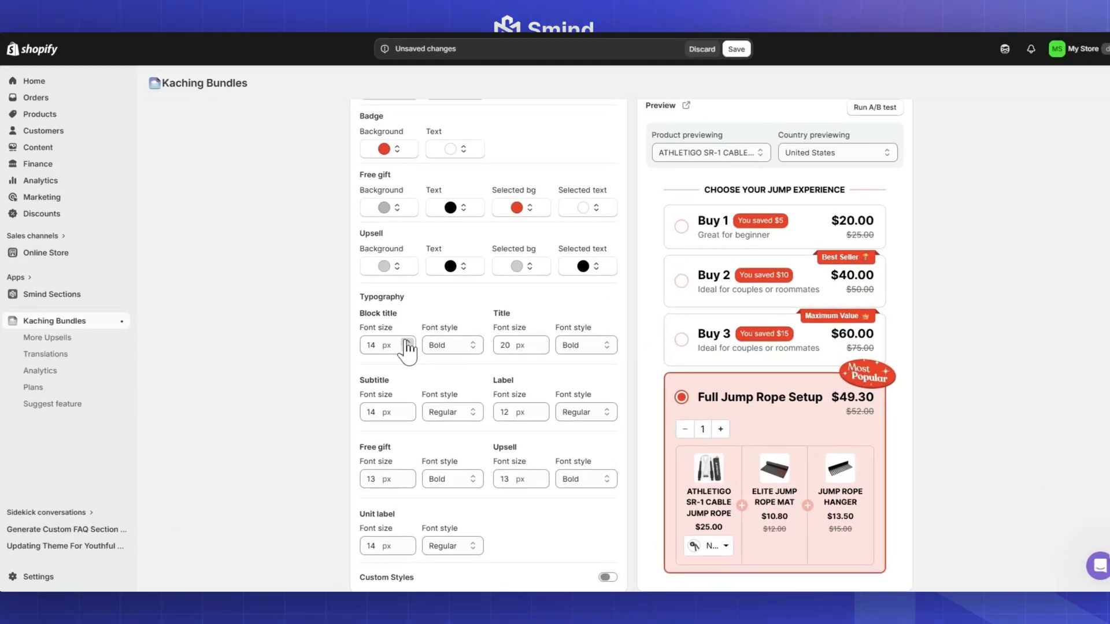
click(408, 341)
click(408, 342)
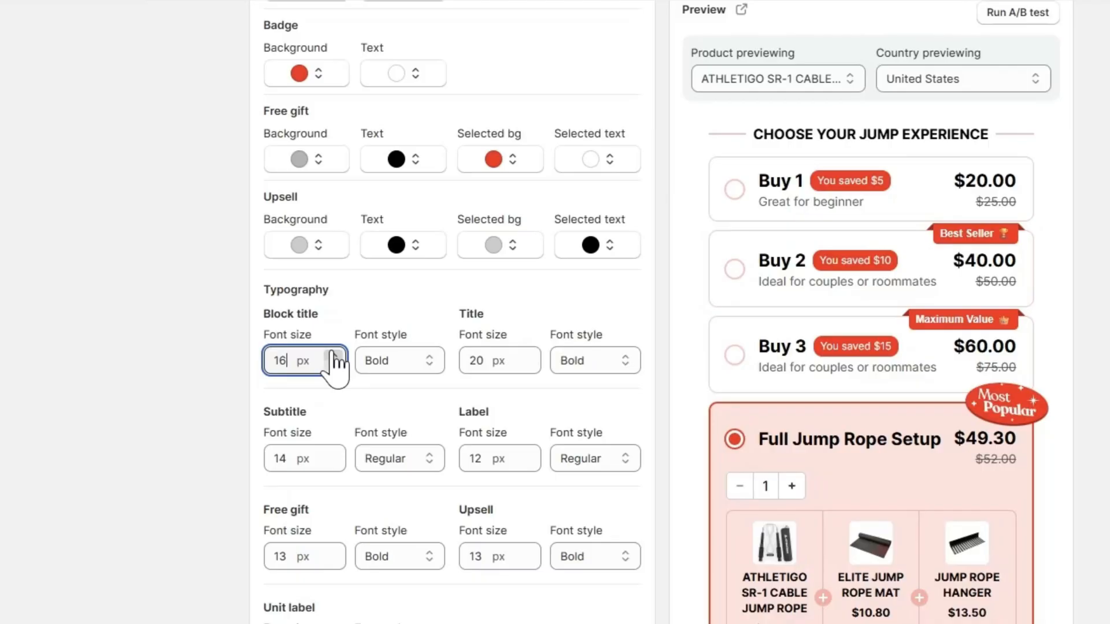
click(333, 355)
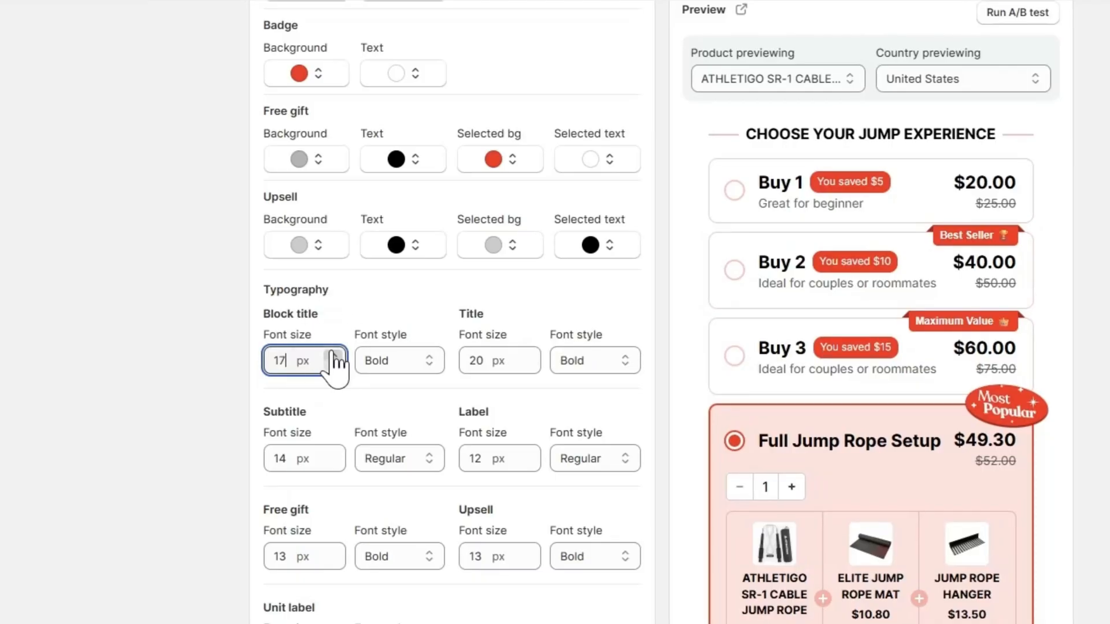
click(528, 355)
click(527, 355)
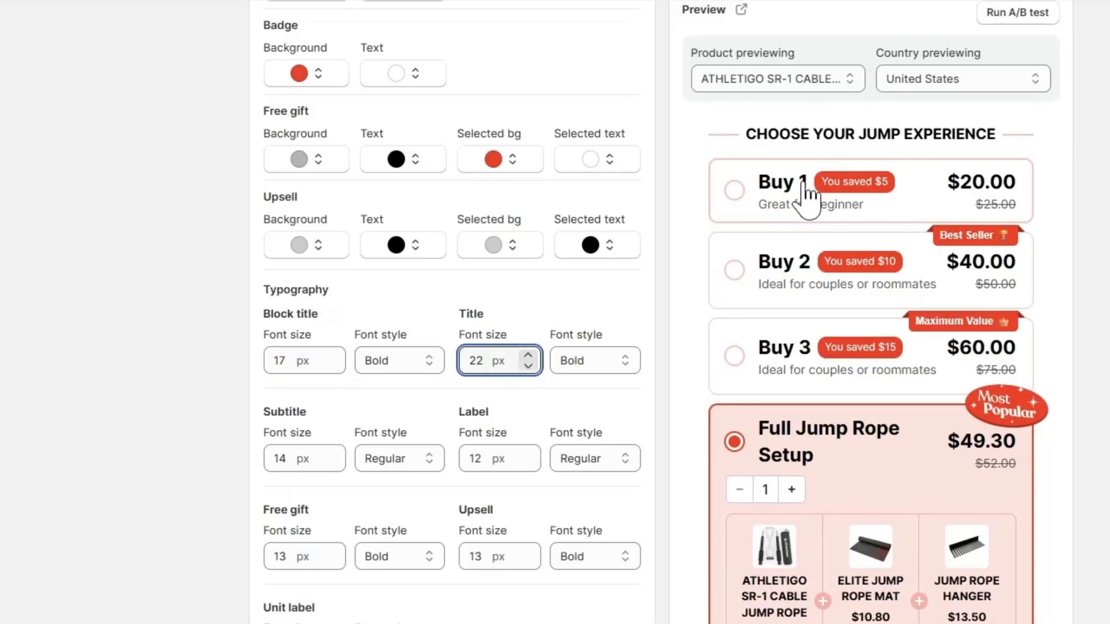
Step: Set the subtitle font size to 16 px and the label font size to 14 px
click(334, 454)
click(333, 454)
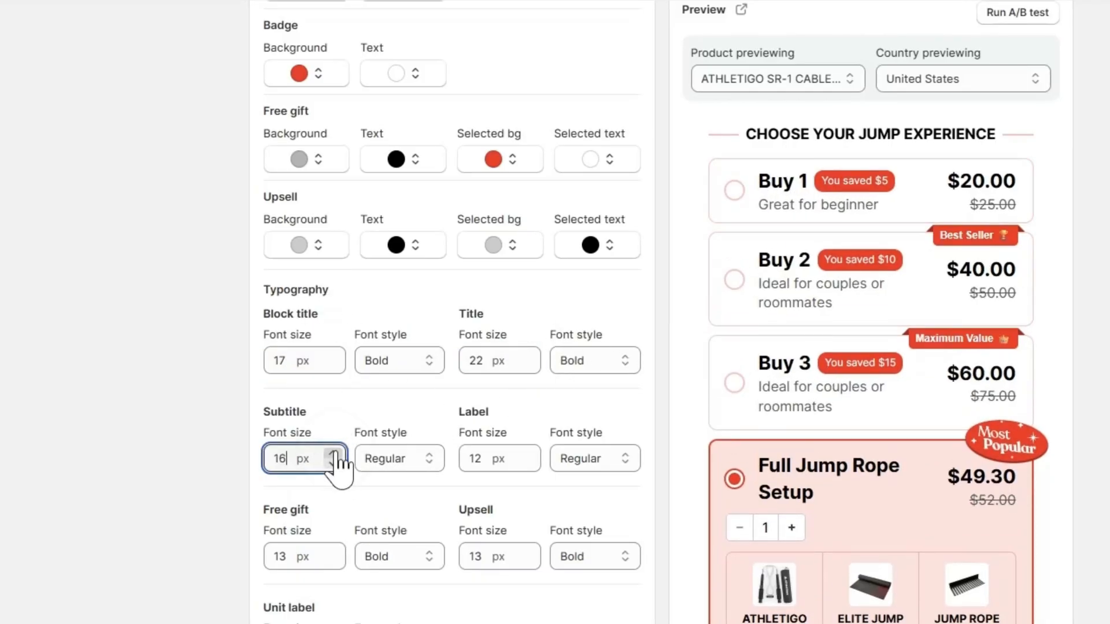
click(528, 454)
click(528, 454)
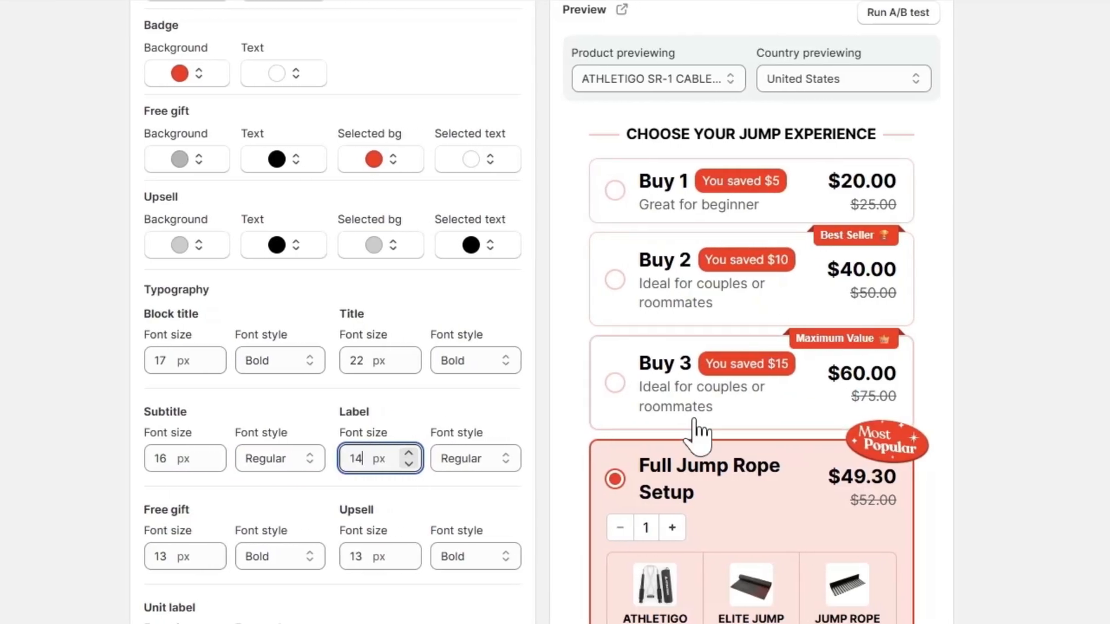
Step: Change the label and subtitle font styles to Bold
click(490, 463)
click(481, 613)
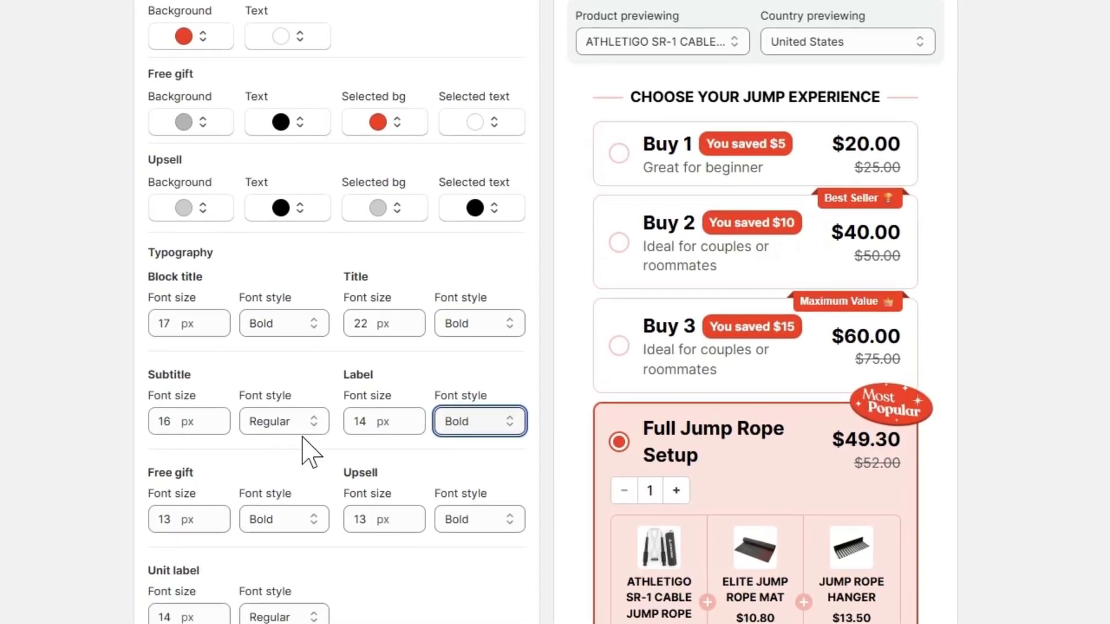
click(306, 423)
click(292, 572)
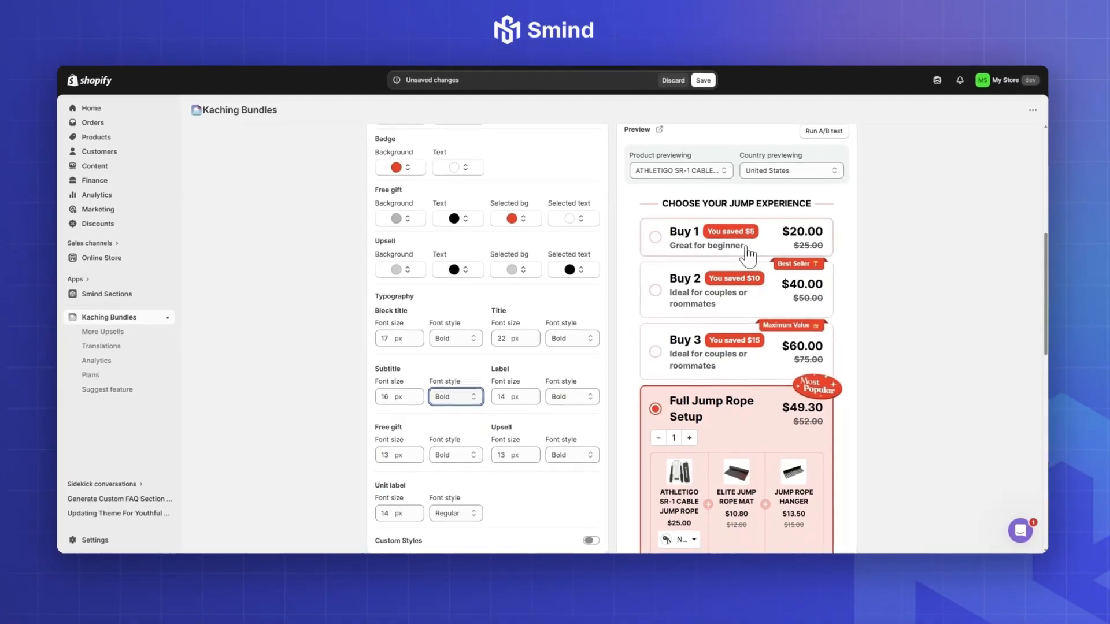
Step: Review the styled bundle preview, close the Style settings and enable checkbox upsells
scroll(740, 414, down, 3)
scroll(739, 415, up, 1)
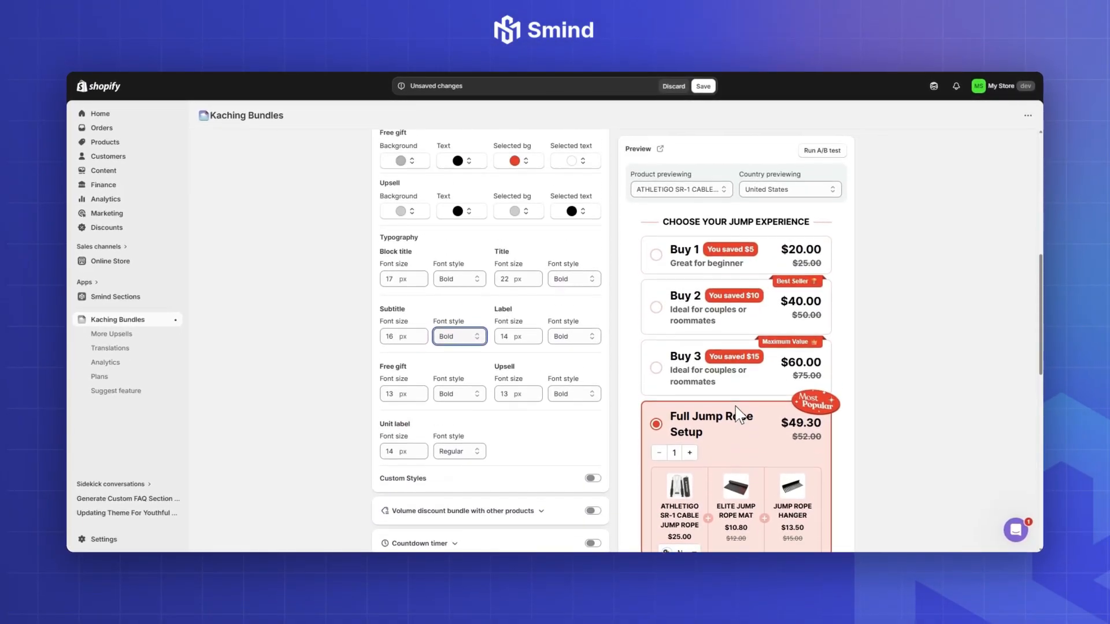
scroll(549, 320, up, 4)
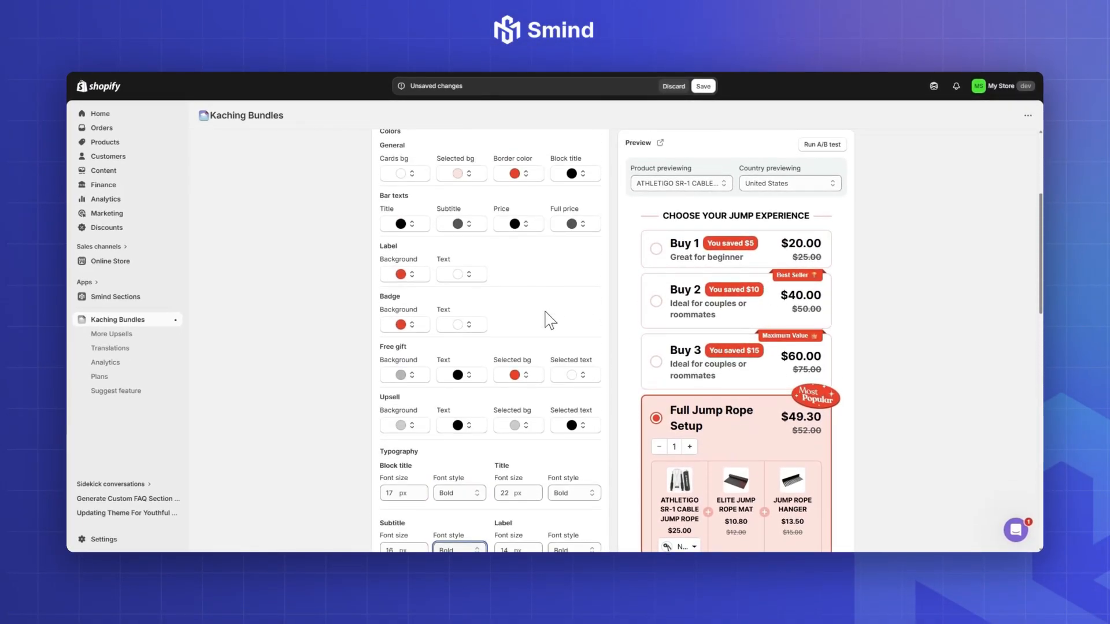
scroll(553, 320, up, 2)
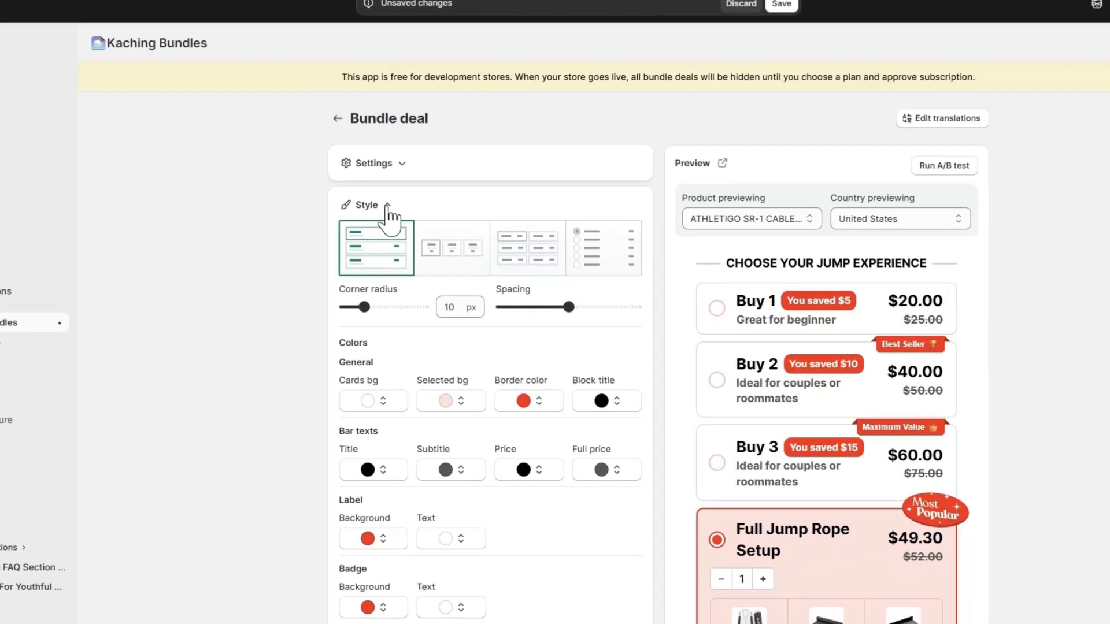
click(413, 229)
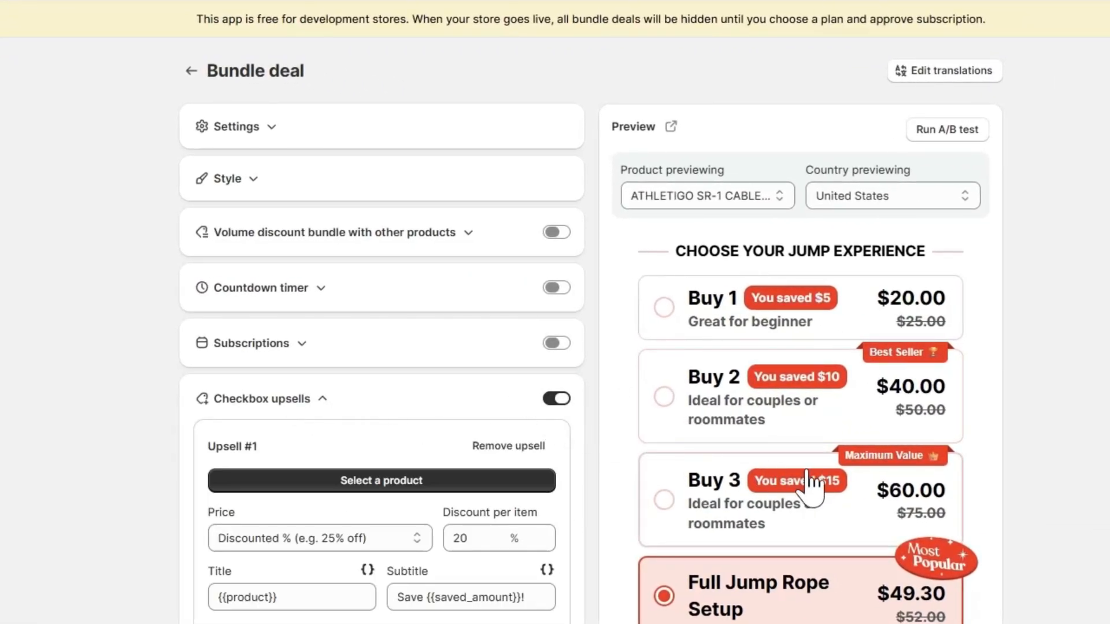
Step: Search for "Gift" and assign the Gift Wrapping product to the first checkbox upsell
scroll(812, 489, down, 10)
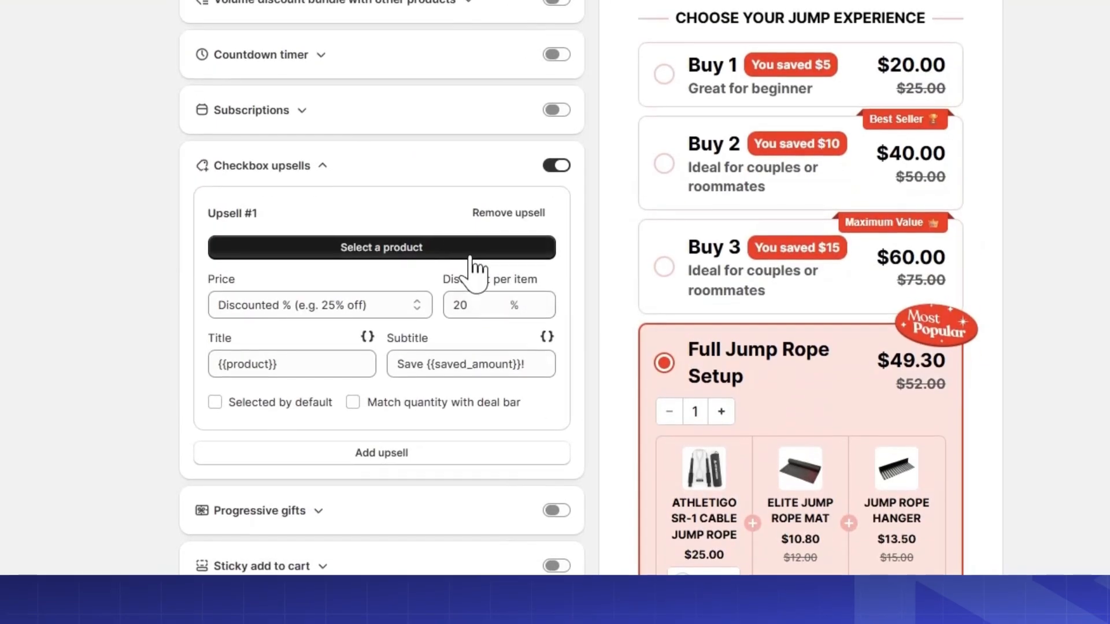
click(471, 257)
text(Gi)
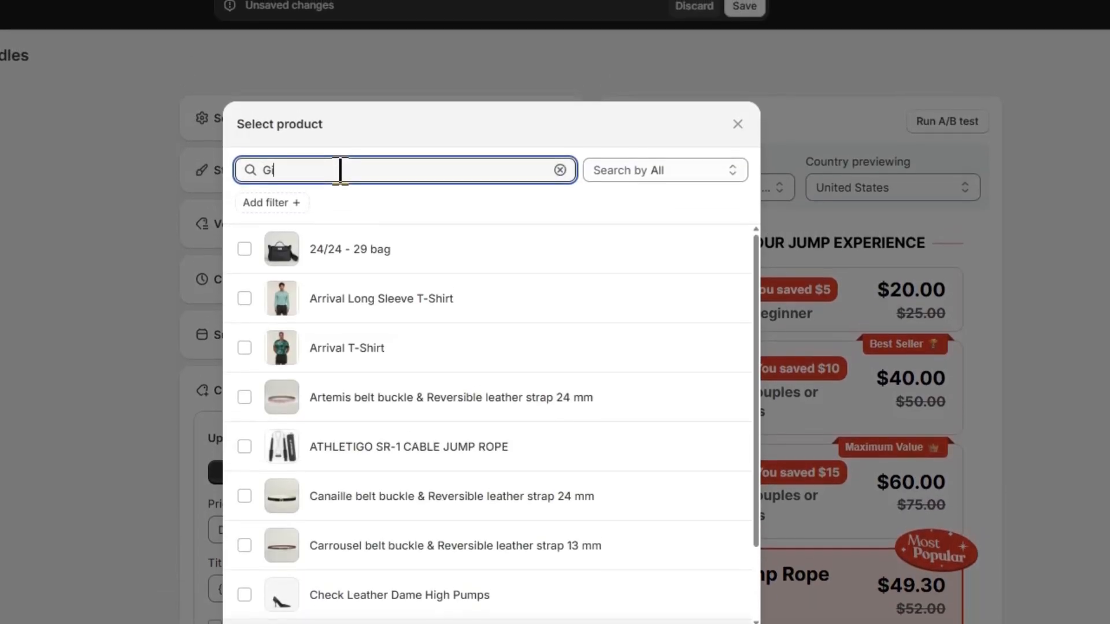
text(ft)
click(347, 252)
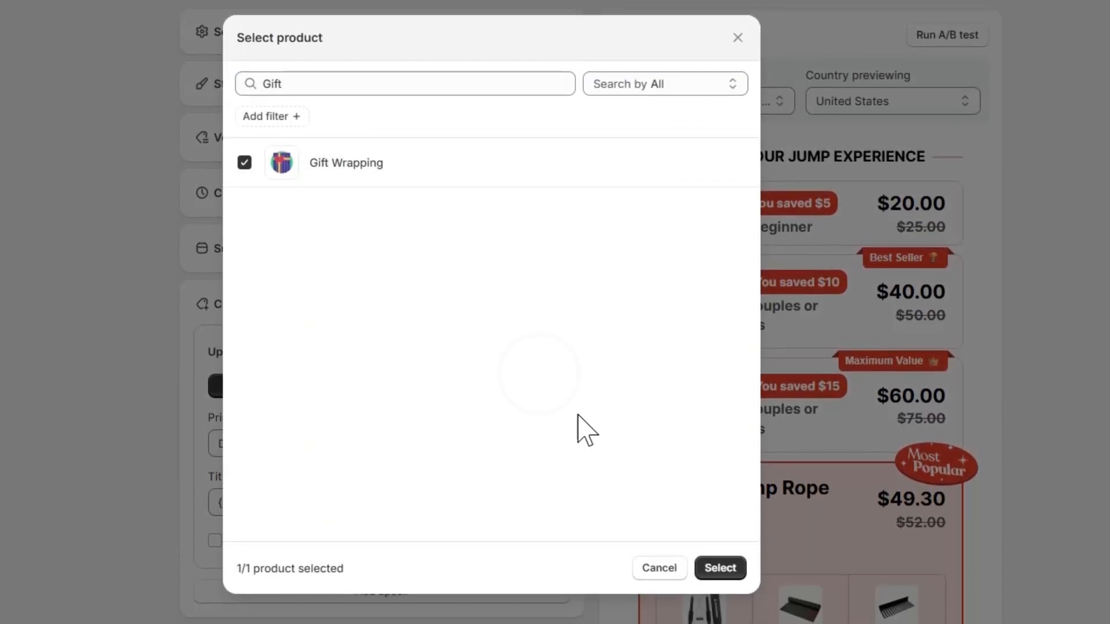
click(717, 496)
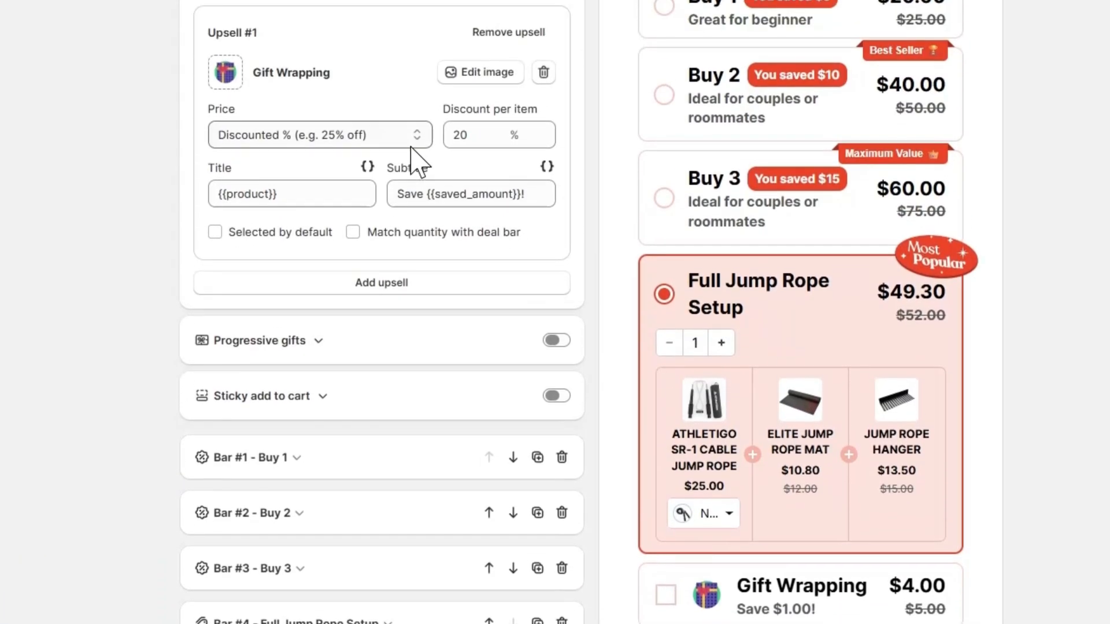
Step: Set the Gift Wrapping upsell's price to Default and clear its subtitle
click(411, 145)
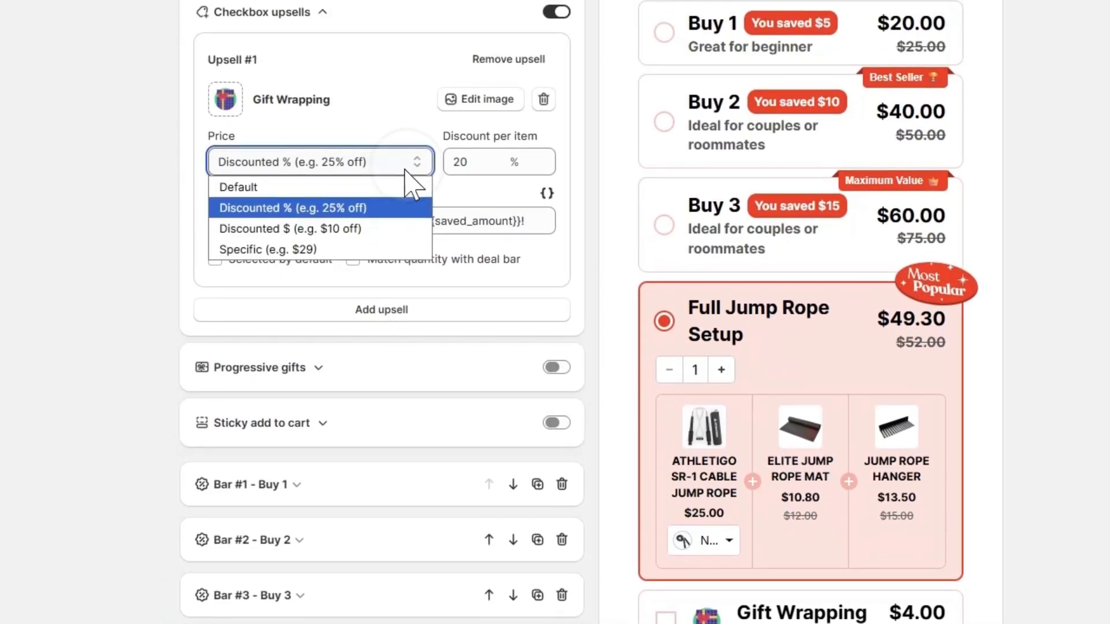
click(405, 161)
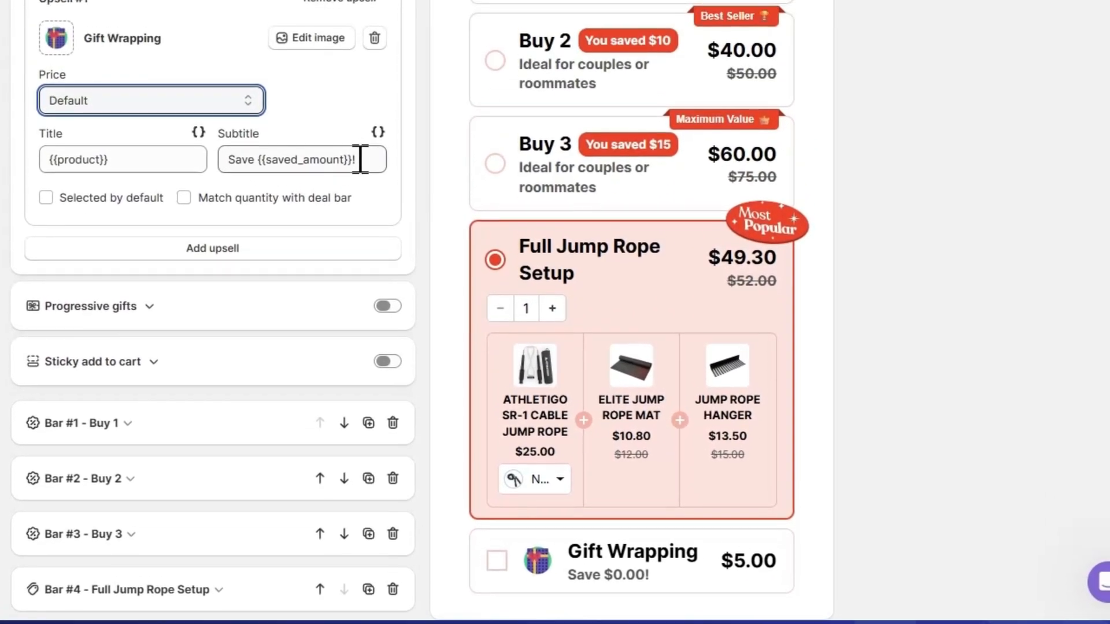
drag(366, 77, 222, 76)
key(BackSpace)
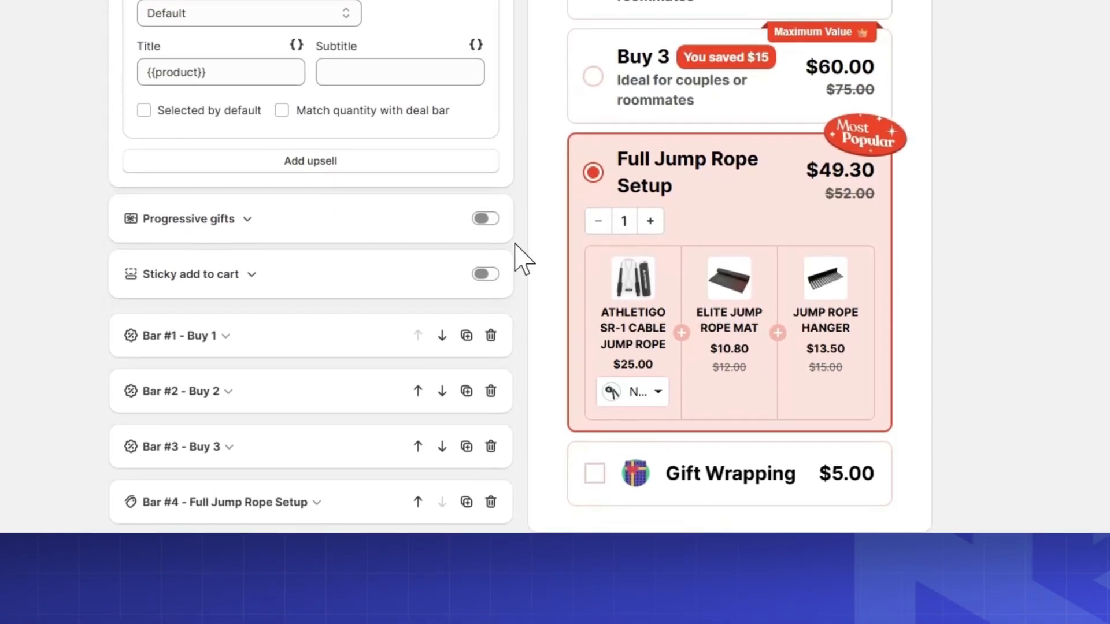
Step: Add a second checkbox upsell and assign the Extended Warranty product to it
click(366, 171)
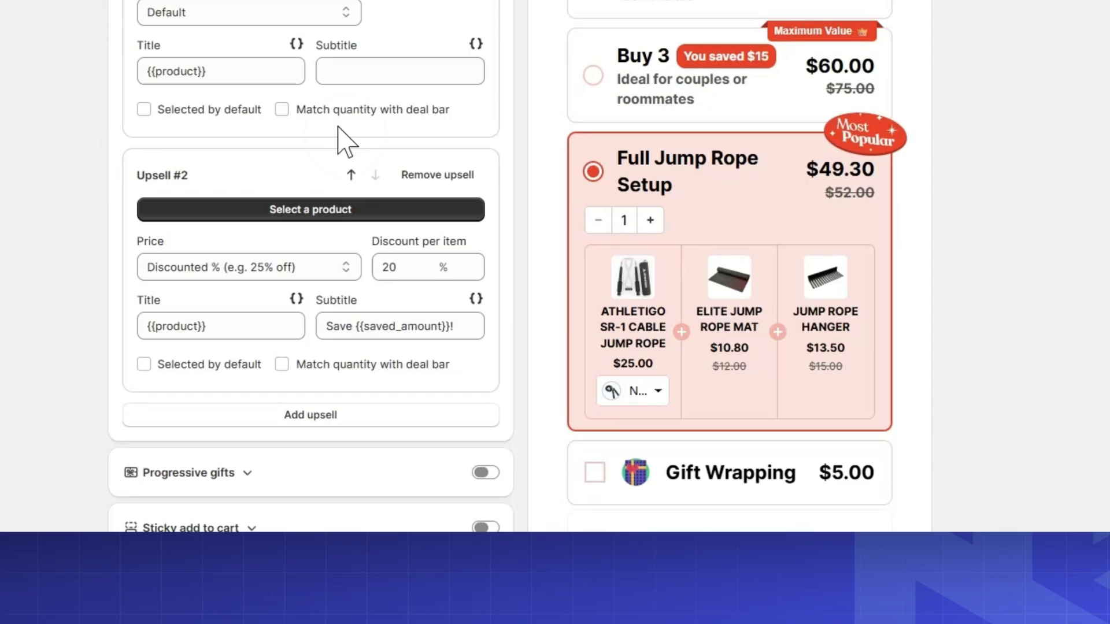
click(306, 209)
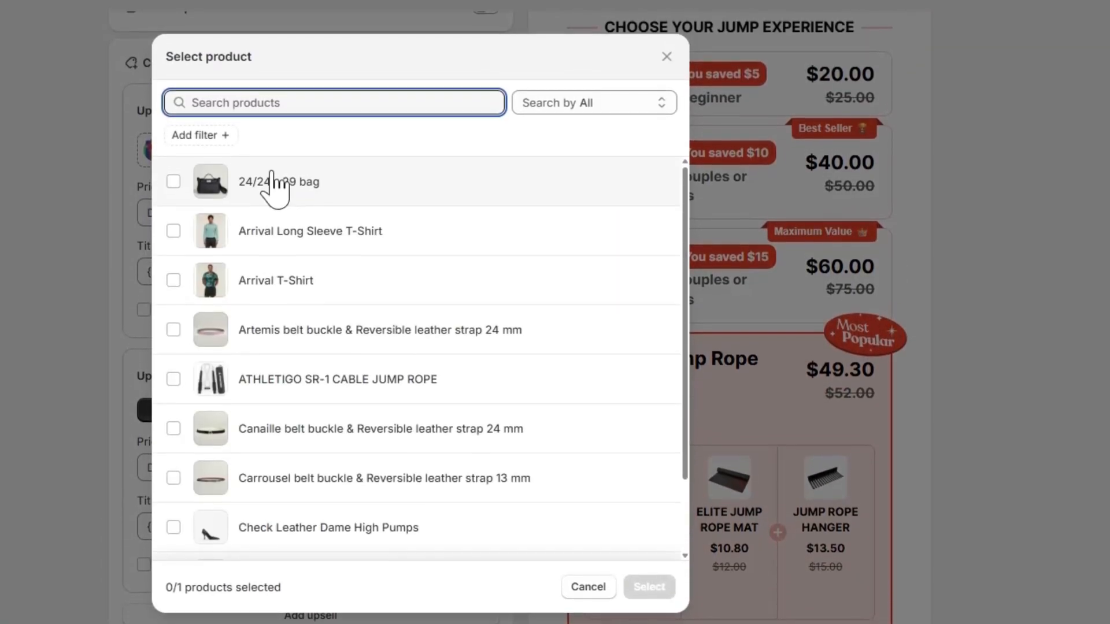
text(Exte)
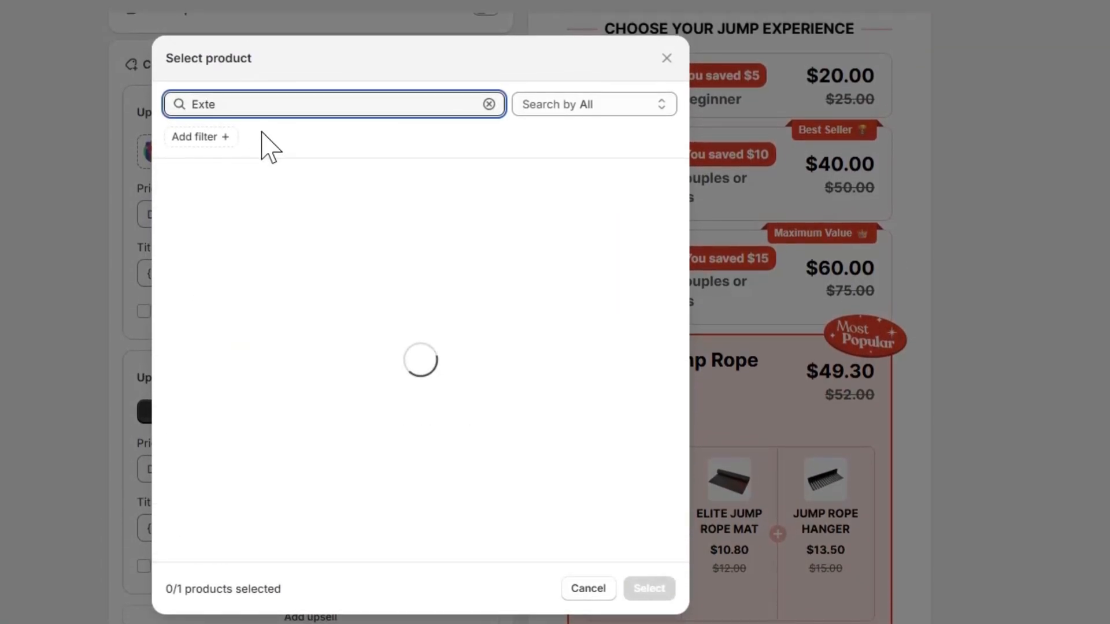
click(273, 185)
click(642, 587)
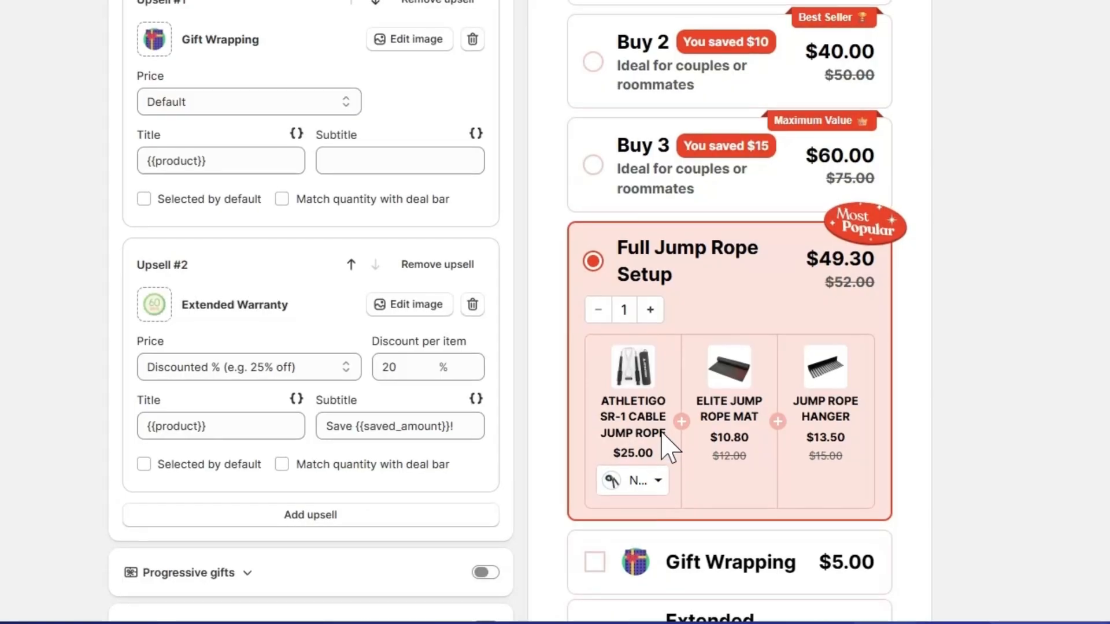
Step: Set the Extended Warranty upsell's price to Default and remove its subtitle text
click(357, 370)
click(327, 393)
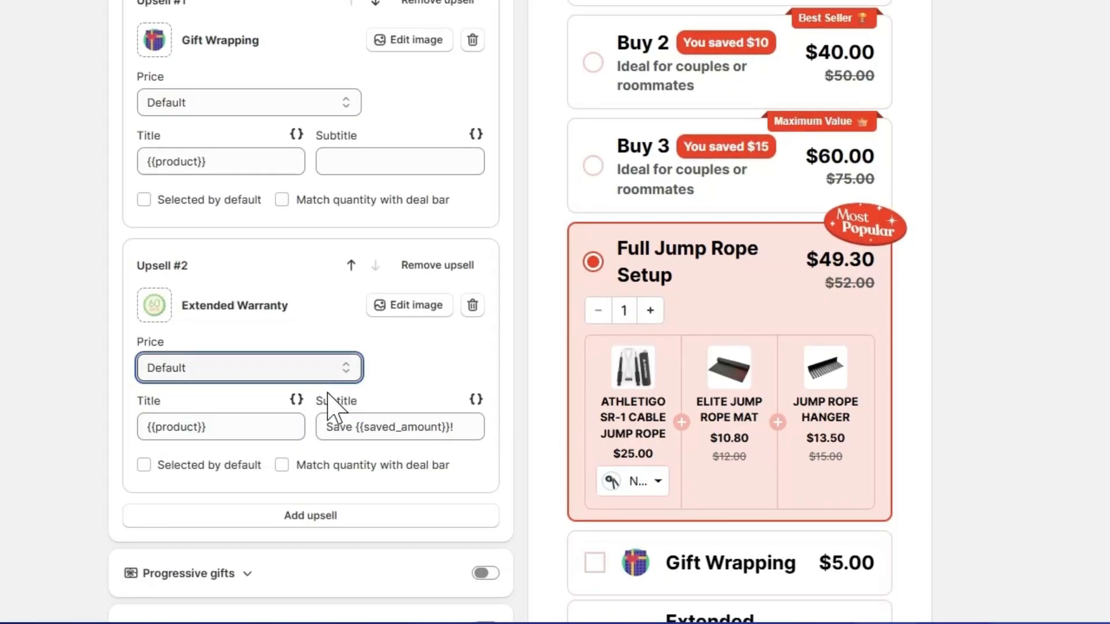
drag(463, 440, 326, 428)
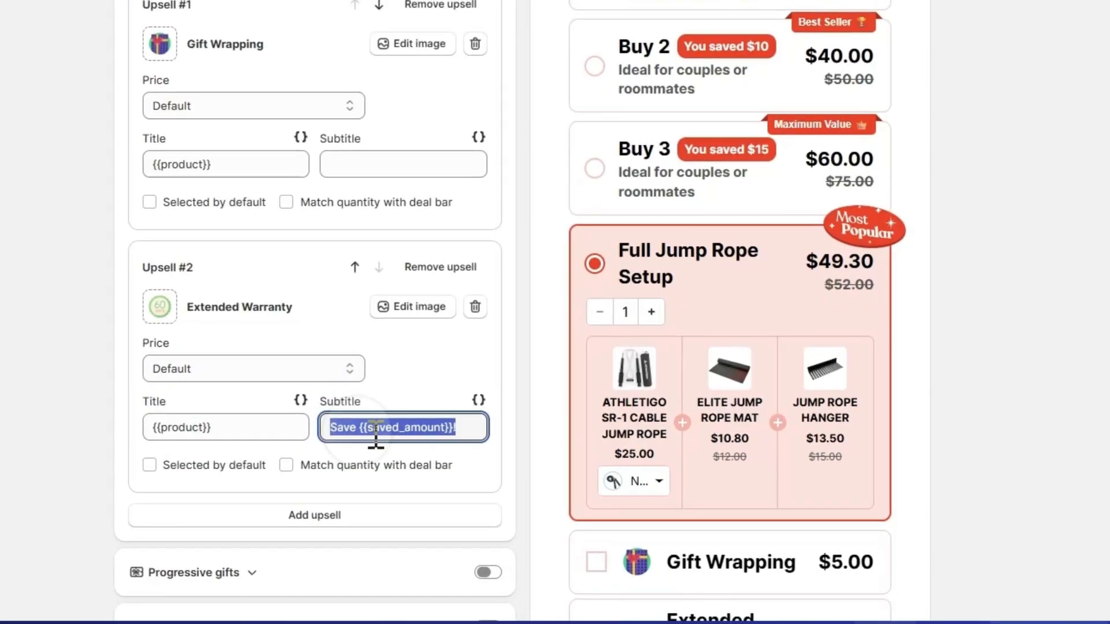
key(BackSpace)
Step: Collapse the checkbox upsells, try the quantity bars and Full Jump Rope Setup in the preview, and save the bundle deal
scroll(729, 514, up, 5)
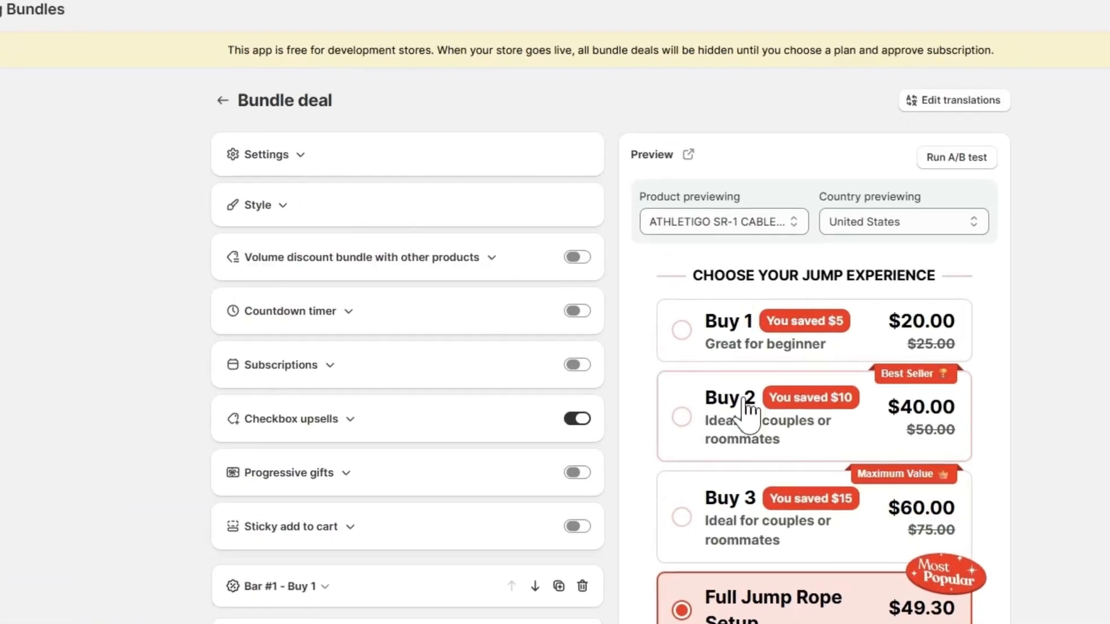
click(702, 350)
click(717, 462)
scroll(717, 462, down, 3)
click(723, 467)
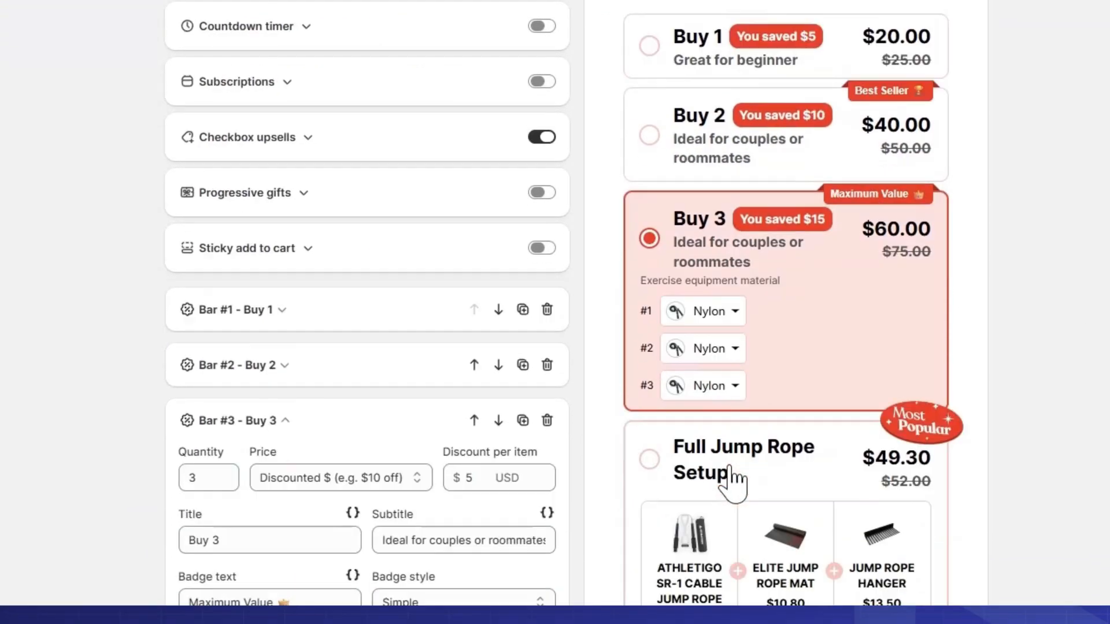
scroll(726, 471, down, 3)
click(702, 246)
scroll(723, 333, down, 3)
scroll(715, 451, up, 8)
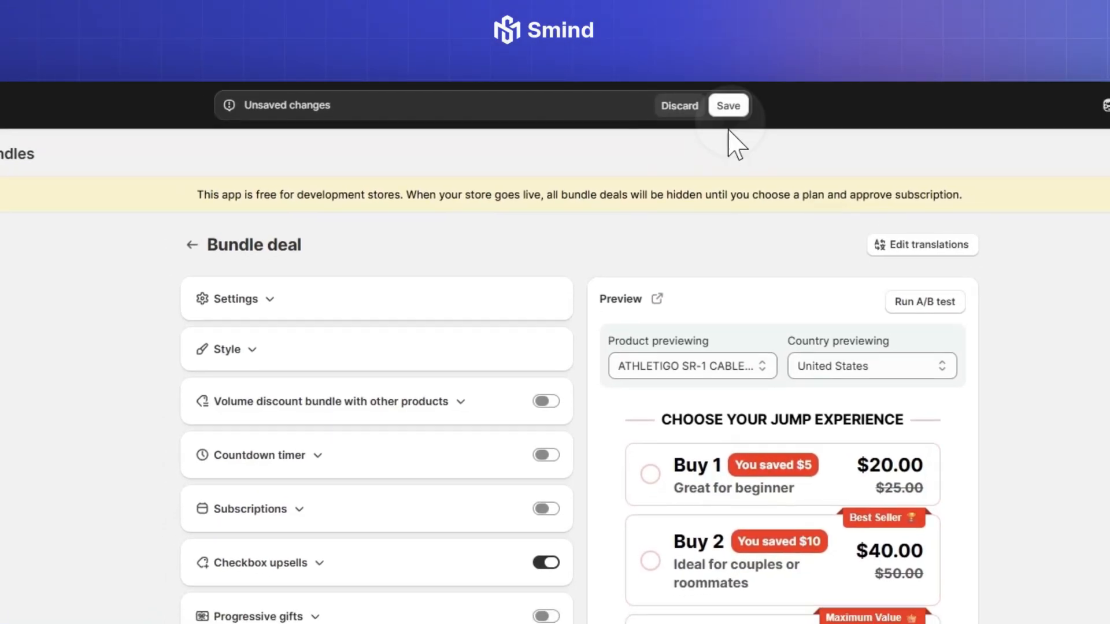
click(727, 104)
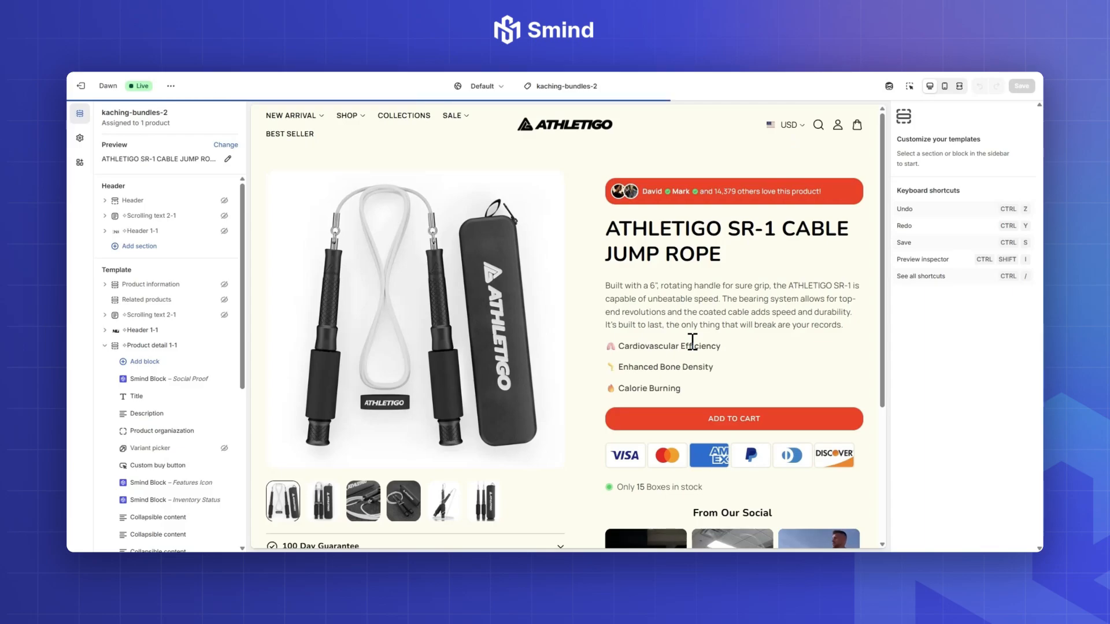
Step: In the theme editor for the jump rope's product template, move the Custom buy button block below the Inventory Status block
scroll(691, 340, down, 3)
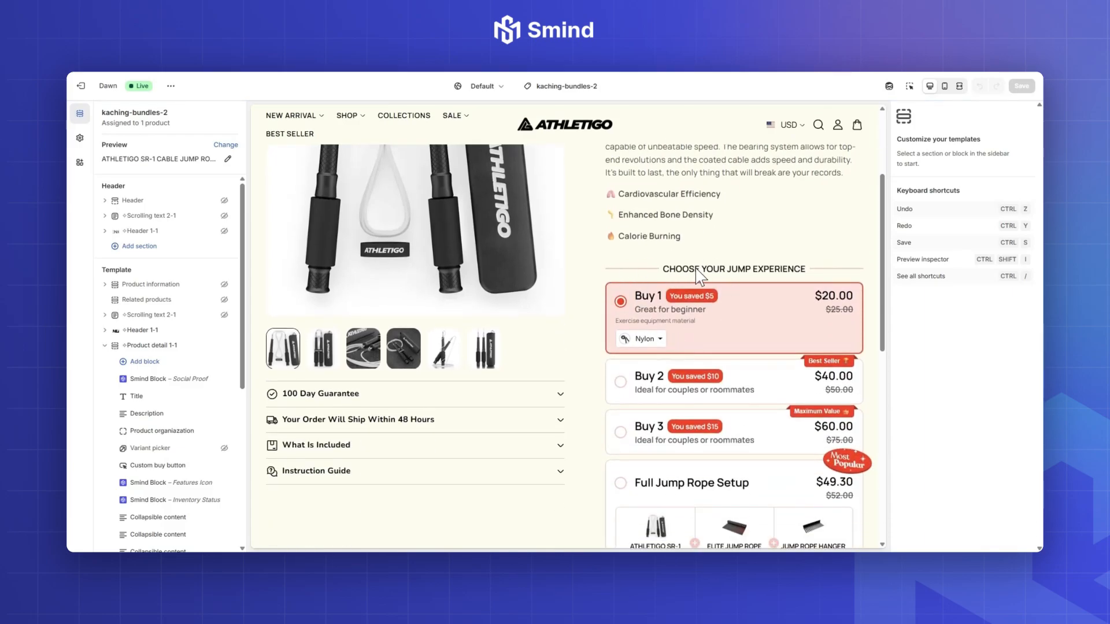
scroll(197, 426, down, 4)
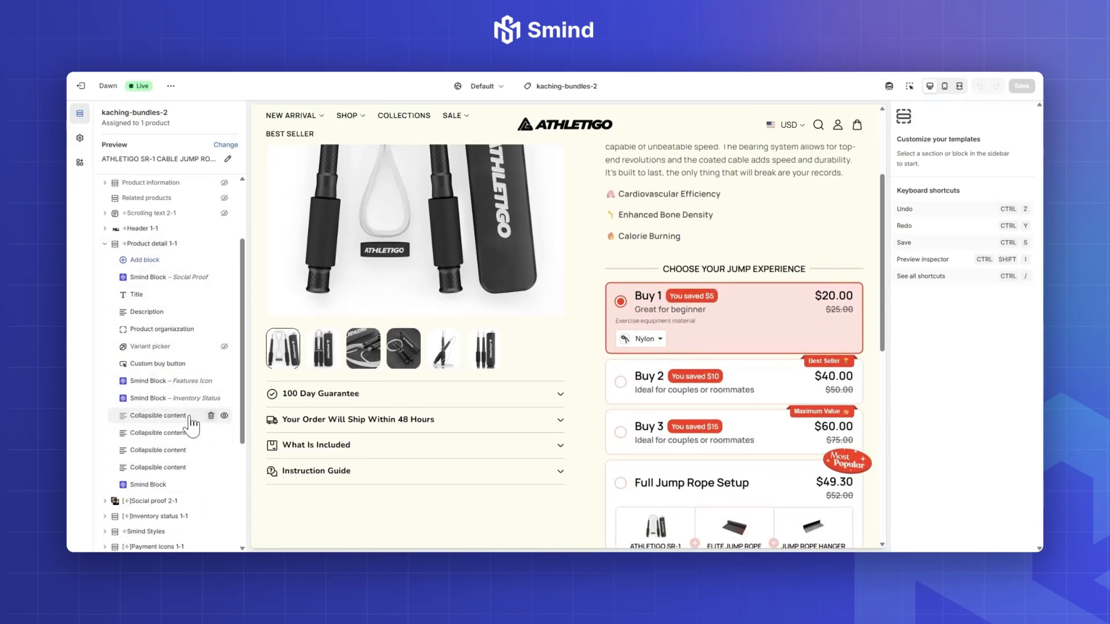
click(168, 365)
scroll(669, 347, down, 5)
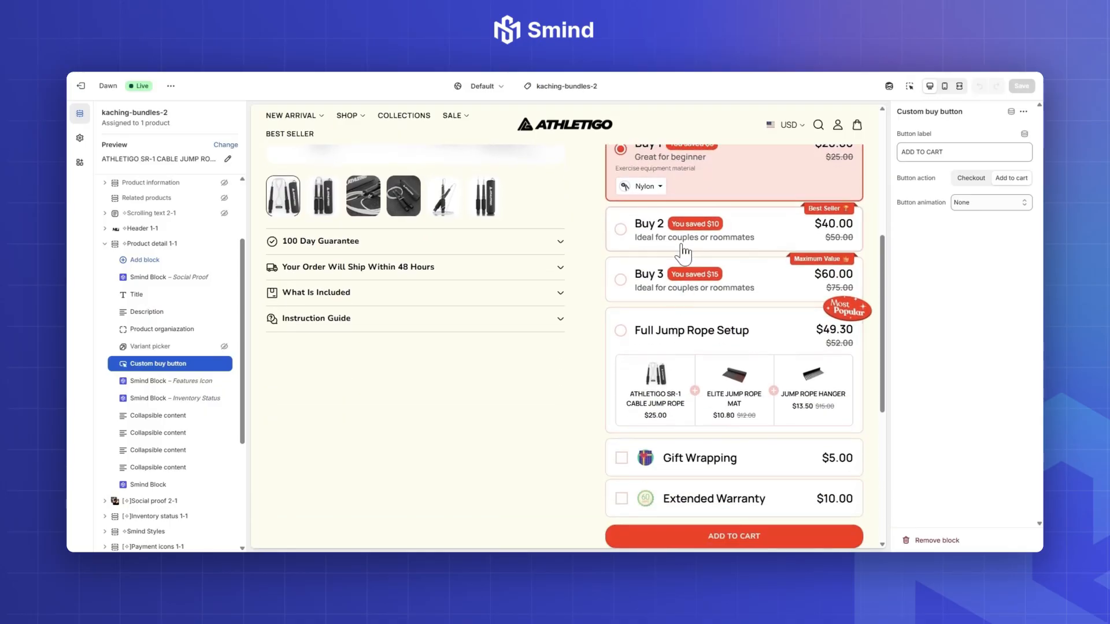
scroll(669, 404, up, 4)
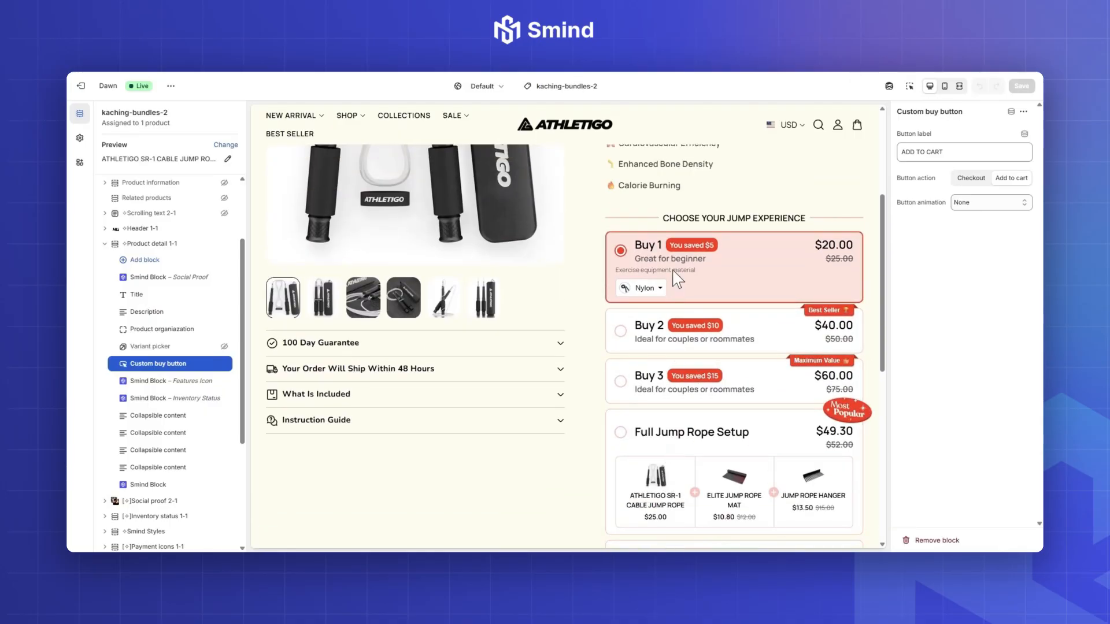
scroll(679, 324, down, 8)
scroll(684, 376, up, 5)
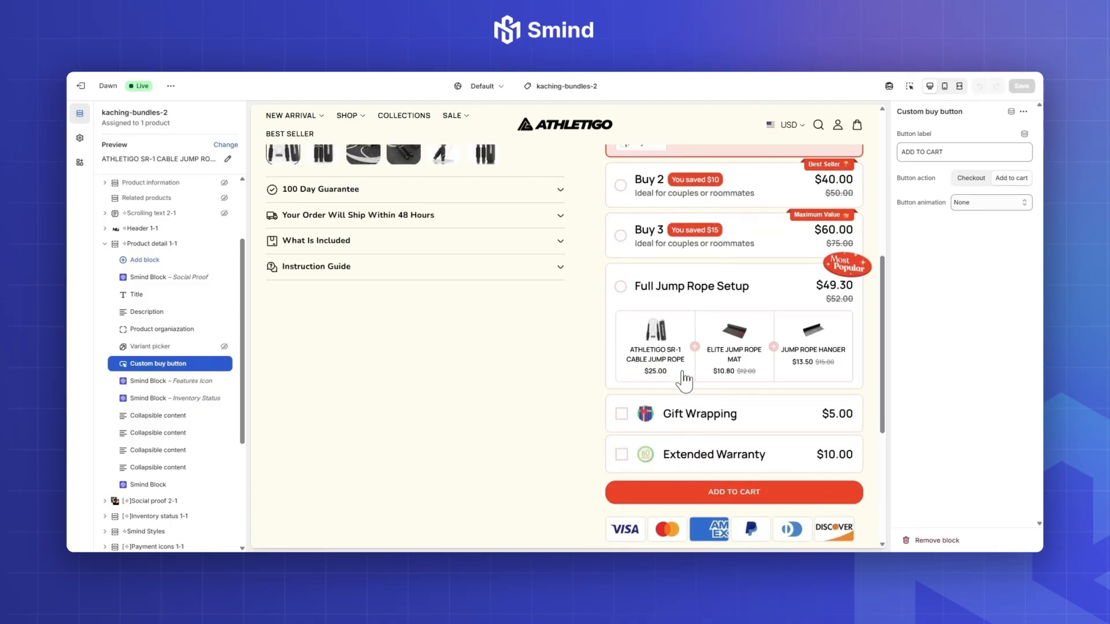
scroll(486, 373, up, 2)
drag(148, 370, 147, 375)
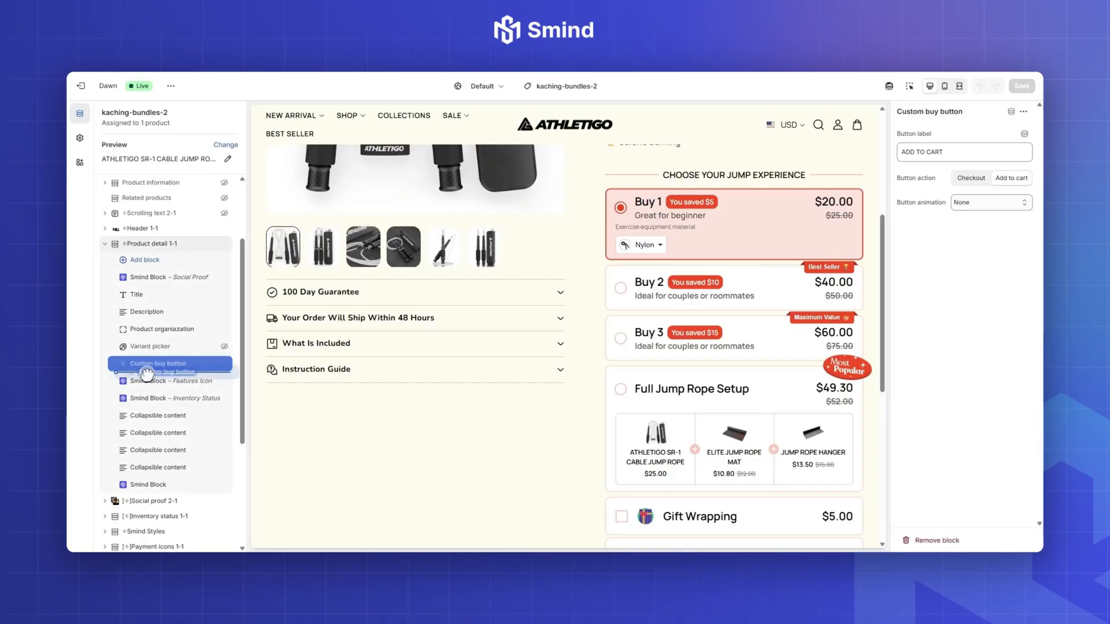
drag(201, 414, 204, 411)
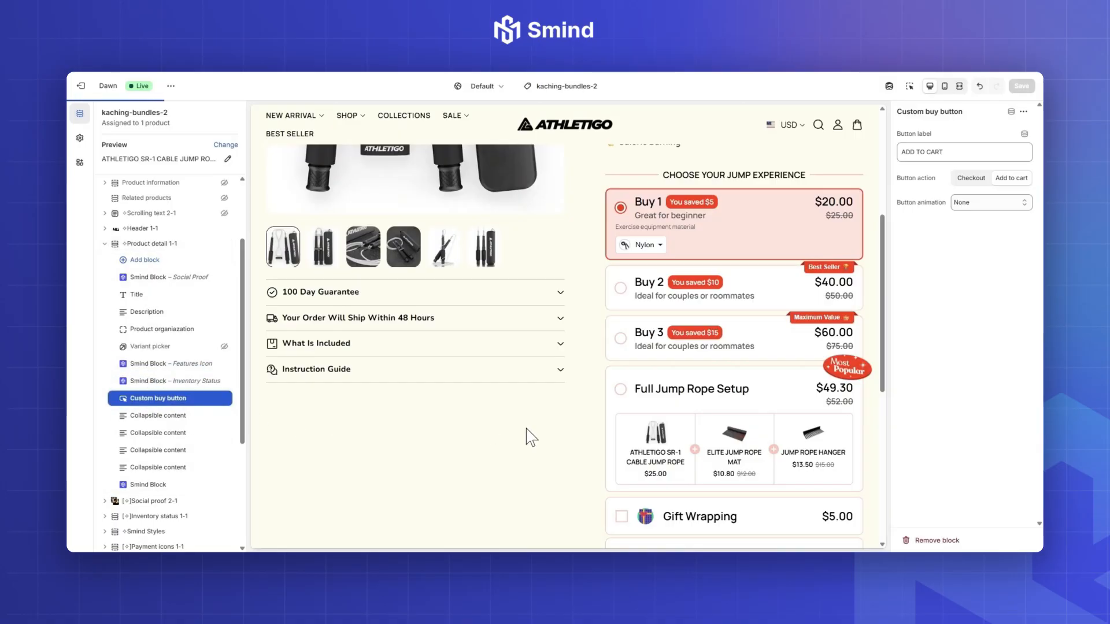
Step: Check the bundle on the product page, viewing Buy 1's material choices and selecting the Buy 2 and Buy 3 bars
scroll(746, 431, down, 6)
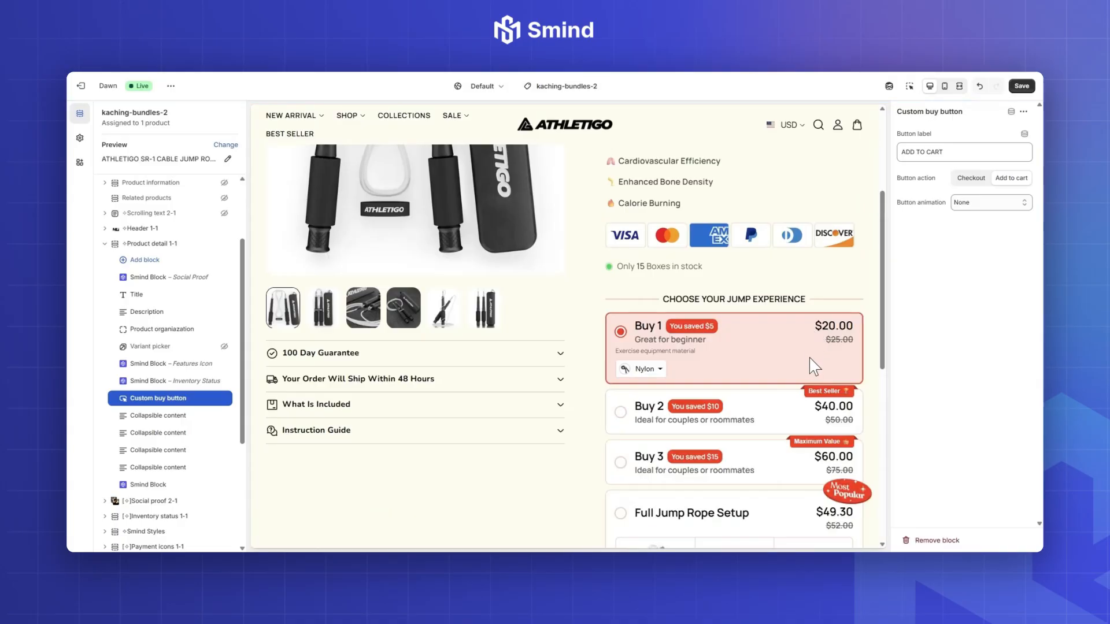
scroll(811, 368, down, 7)
scroll(727, 399, up, 6)
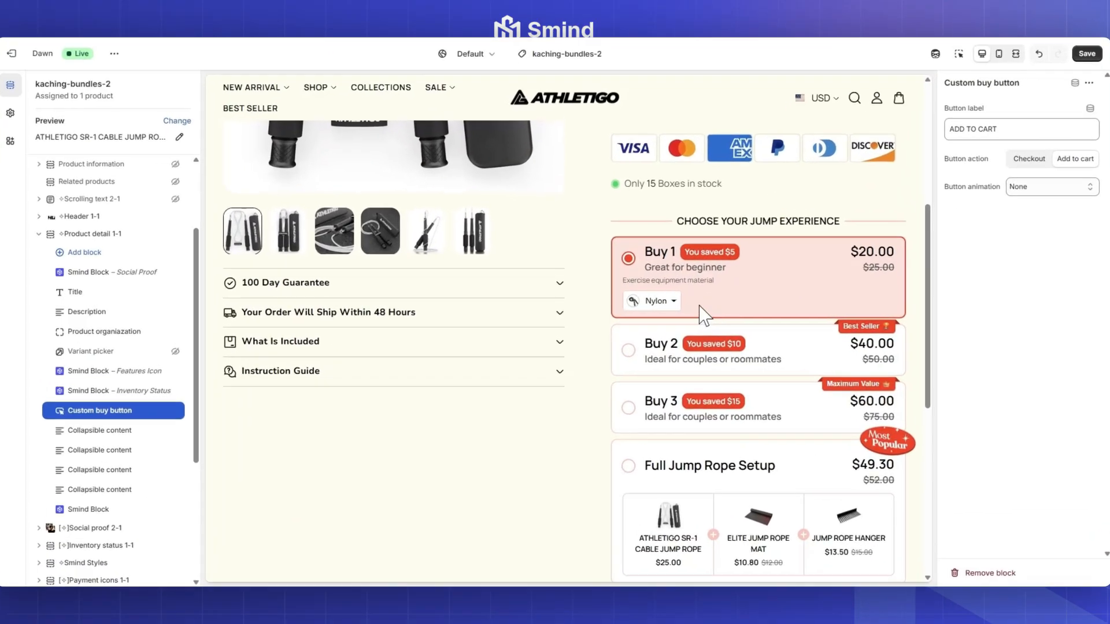
click(658, 303)
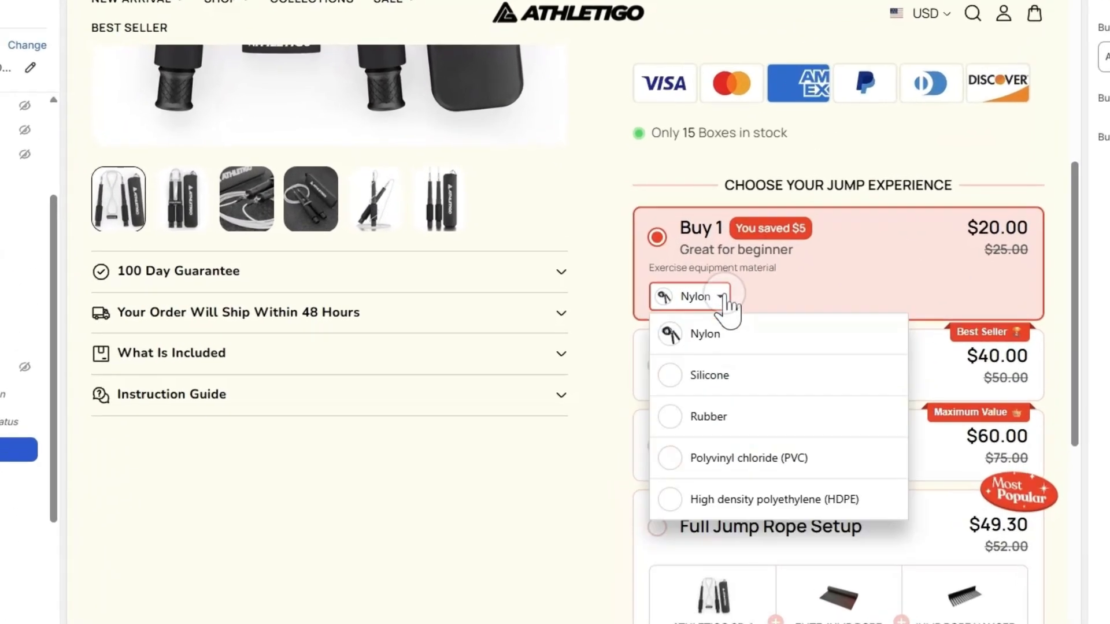
click(658, 303)
click(730, 376)
scroll(746, 405, down, 3)
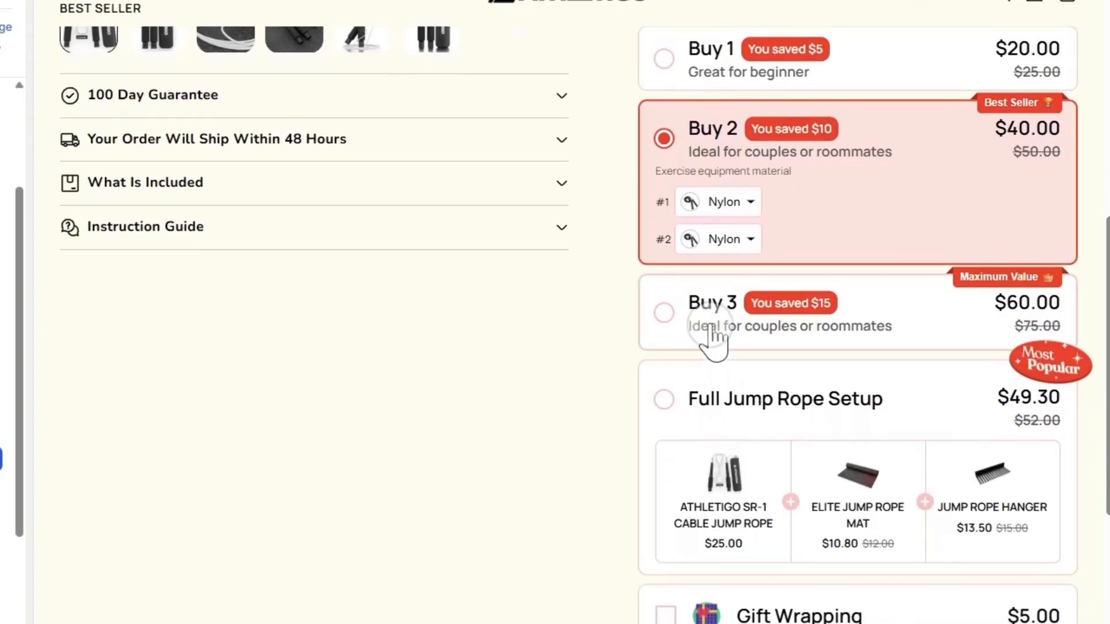
click(723, 341)
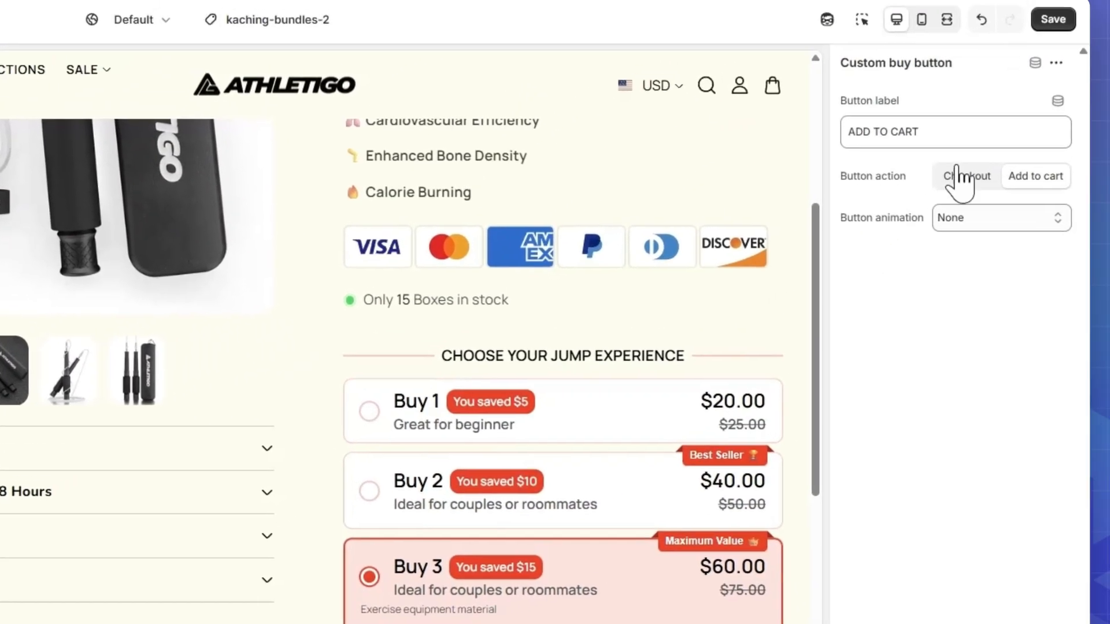